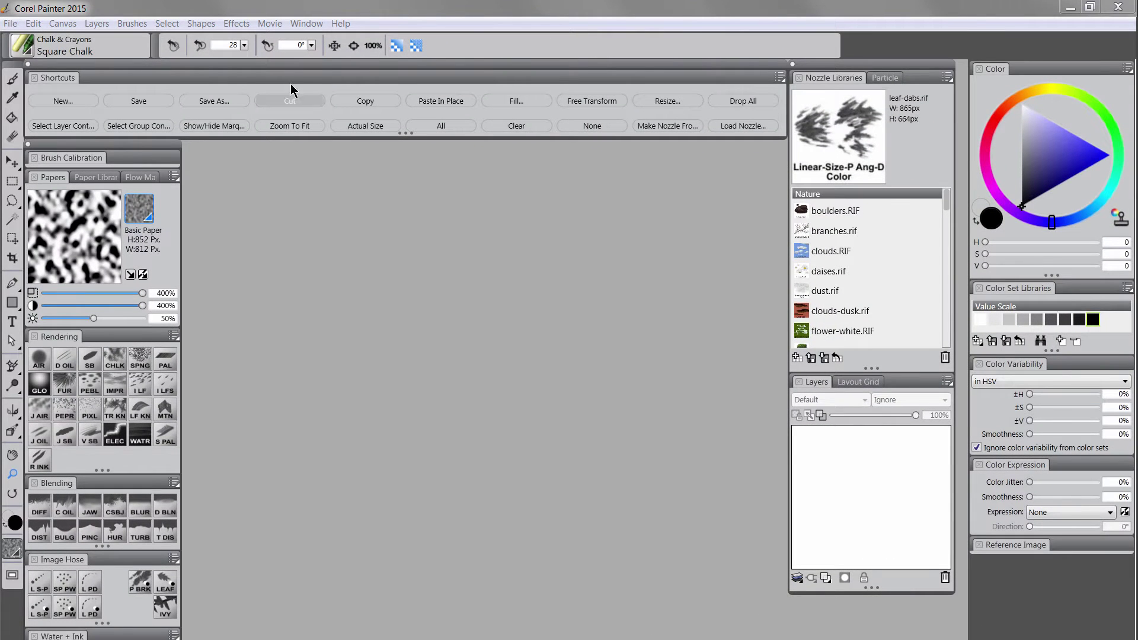
Step: Create a new blank canvas from the 18x24@150dpi preset (24 × 18 inches, 150 ppi)
left_click(63, 102)
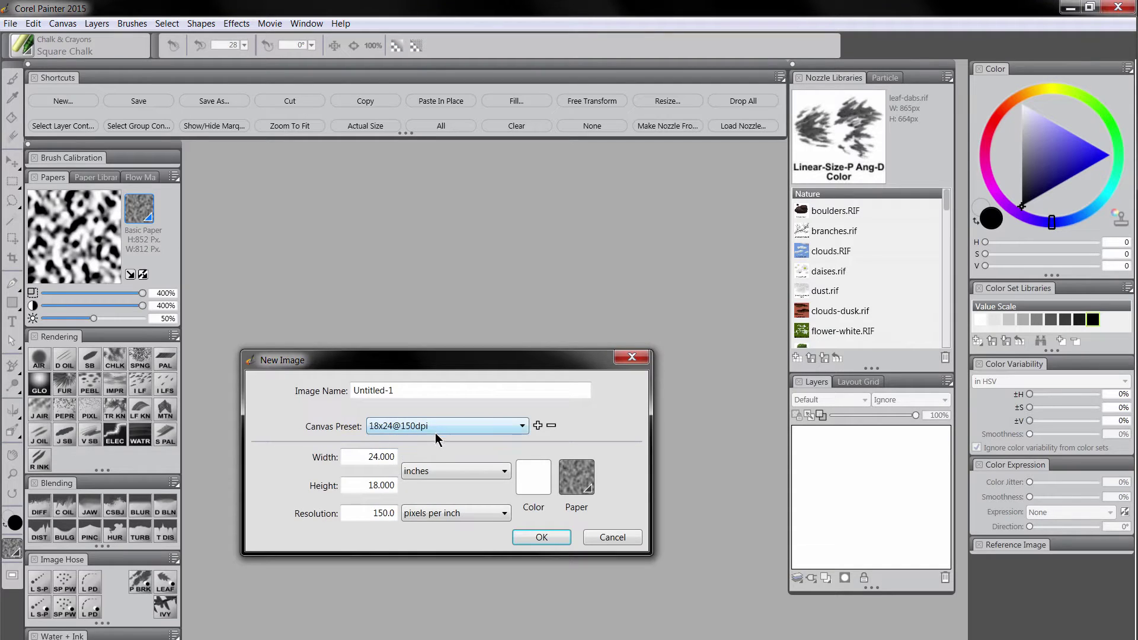
left_click(536, 540)
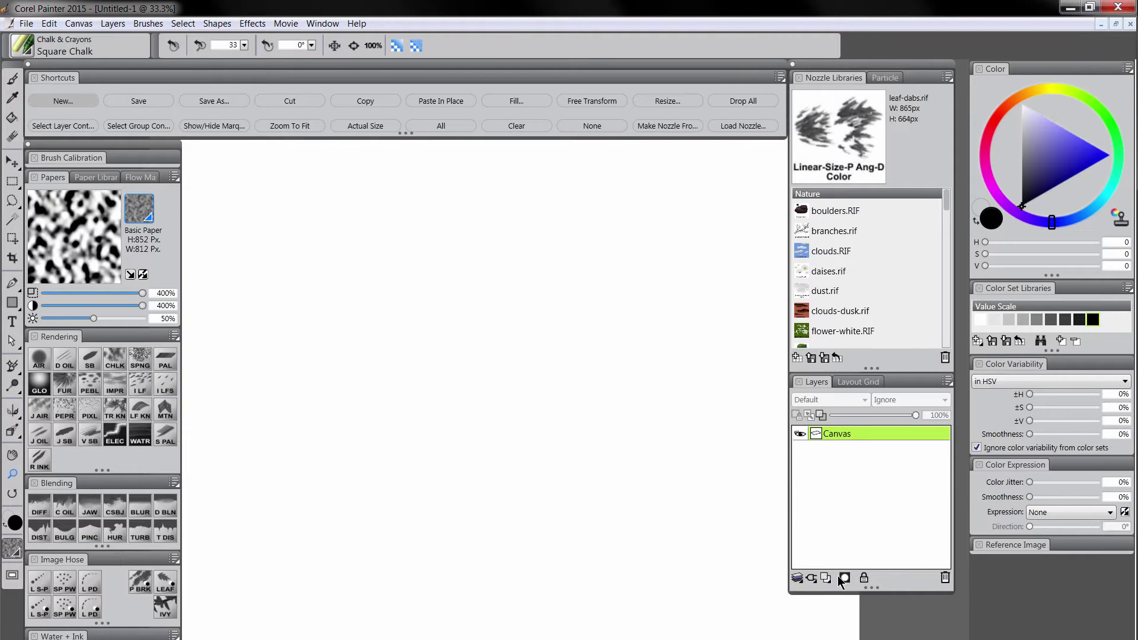
Step: Zoom out to the whole canvas, mix a light sky blue, and fill the canvas with it
left_click(13, 474)
left_click(417, 432, "alt")
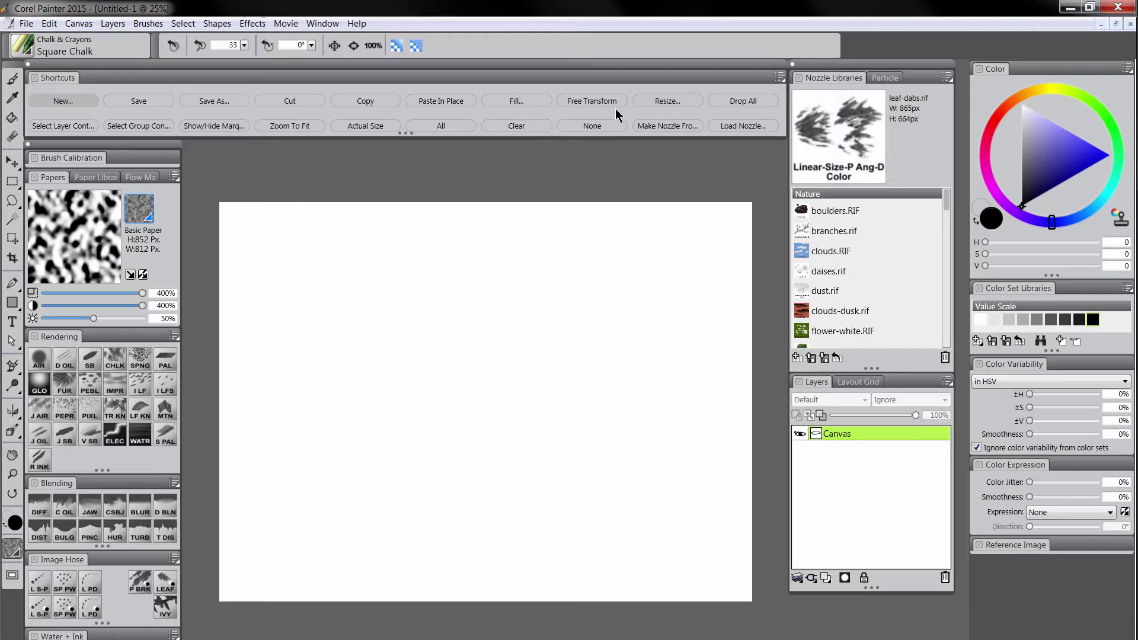
left_click_drag(1107, 209, 1098, 212)
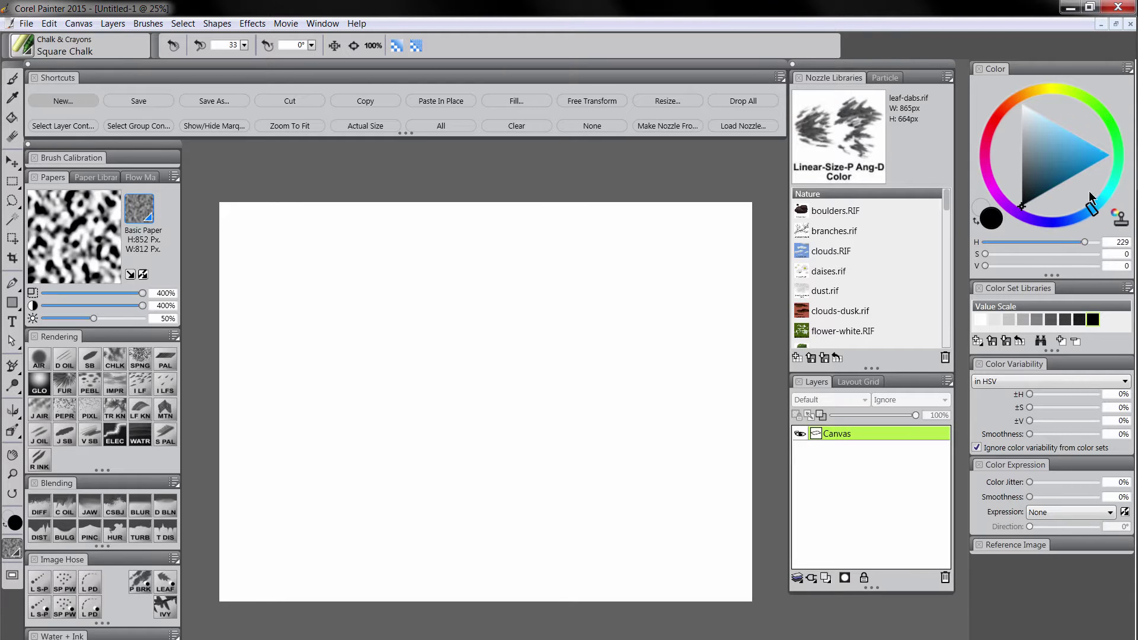
left_click(1061, 126)
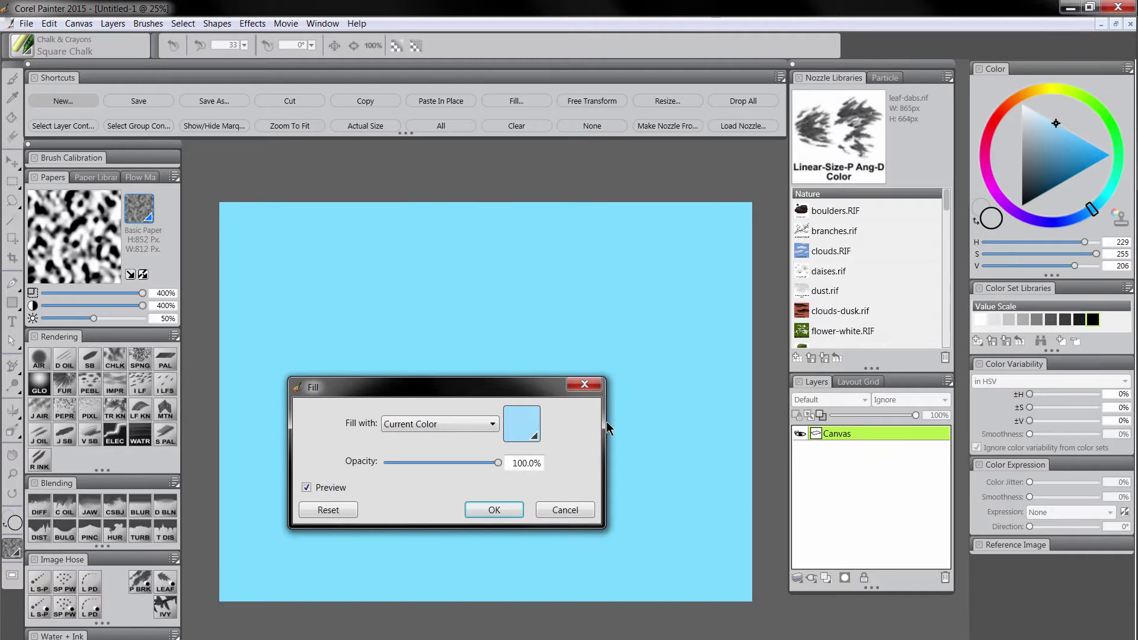
left_click(1062, 128)
left_click(1089, 211)
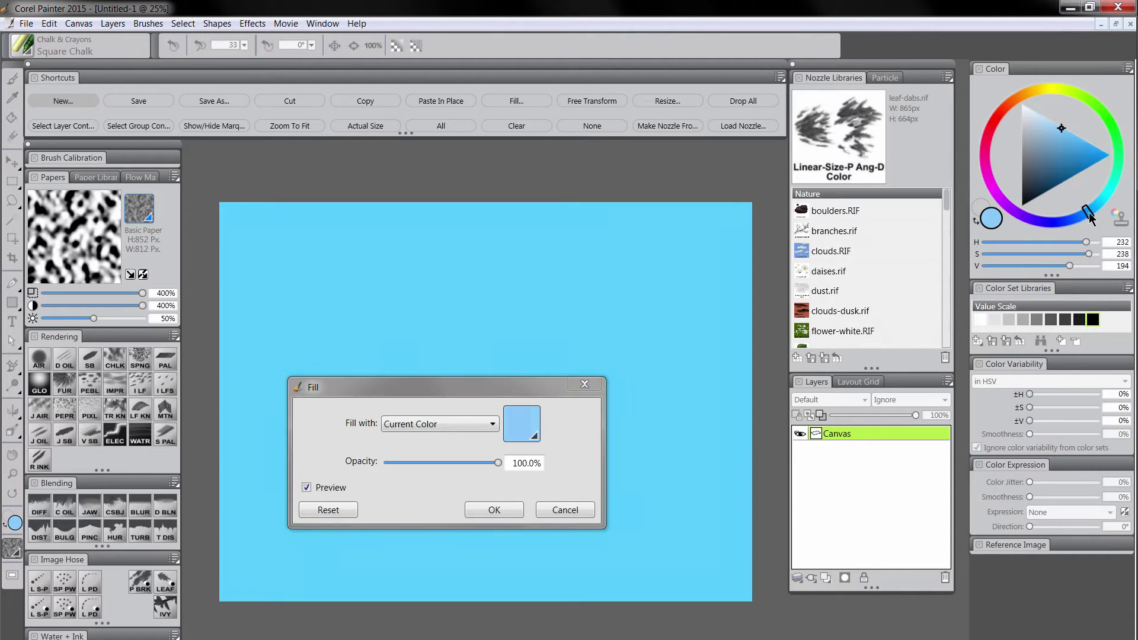
left_click(1051, 122)
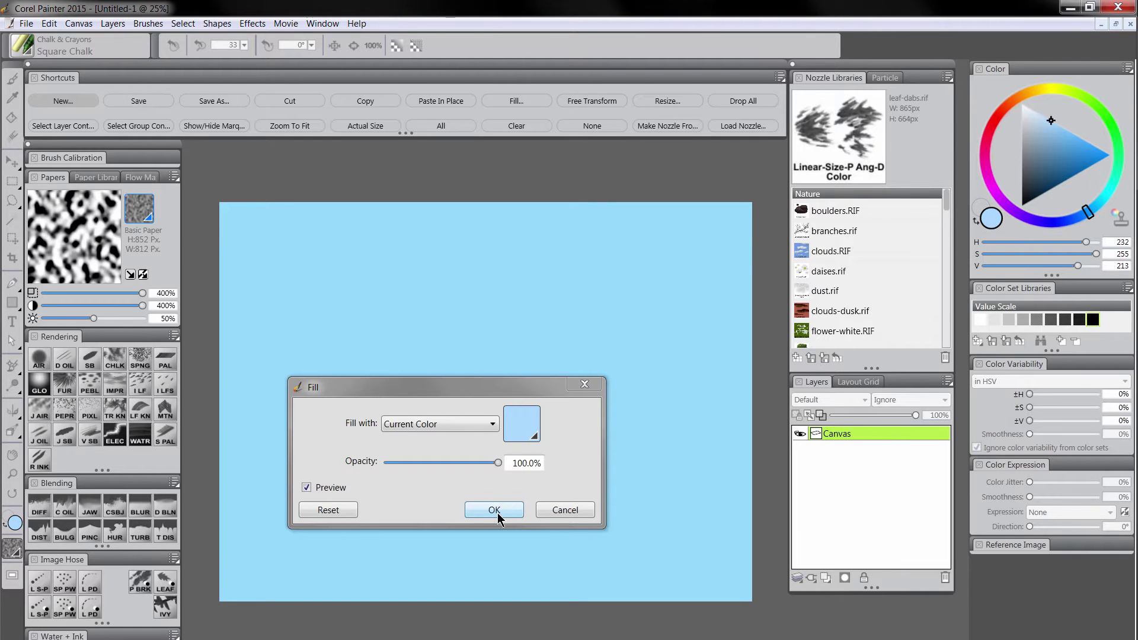
left_click(495, 511)
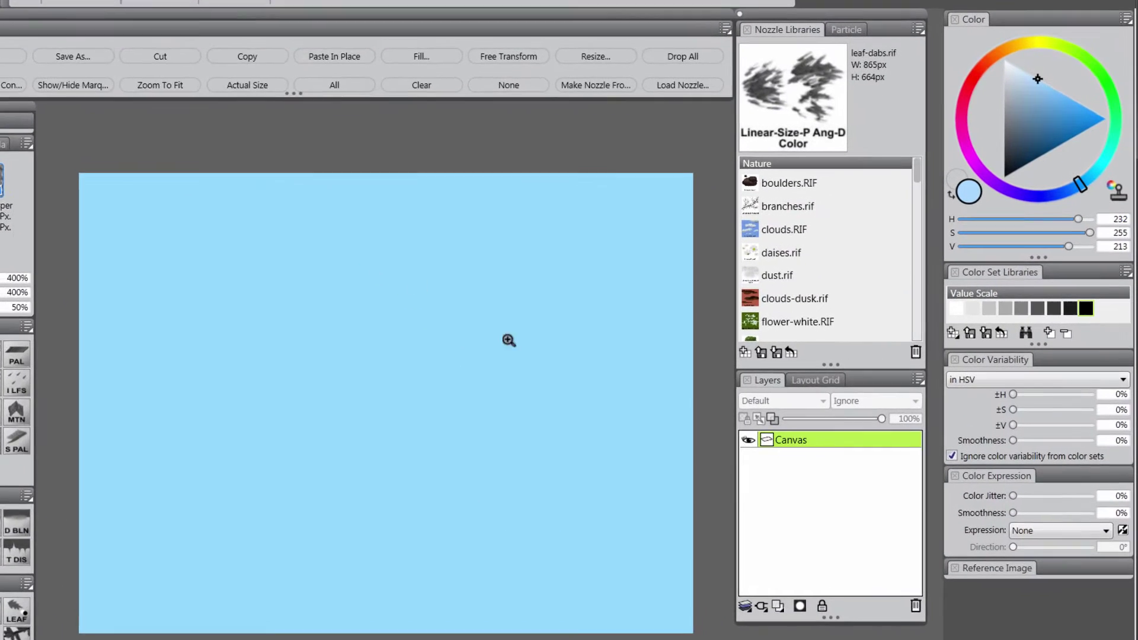
Step: Add a new layer named 'sun' with the Screen composite method
left_click(778, 606)
double_click(793, 443)
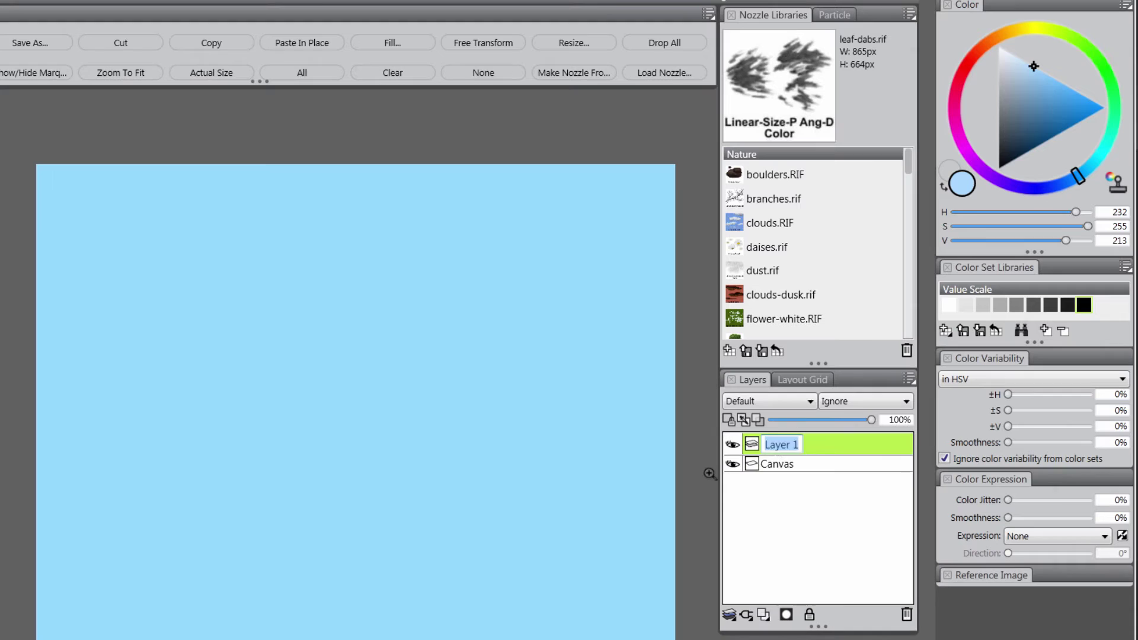
type("sun")
key("Return")
left_click(758, 401)
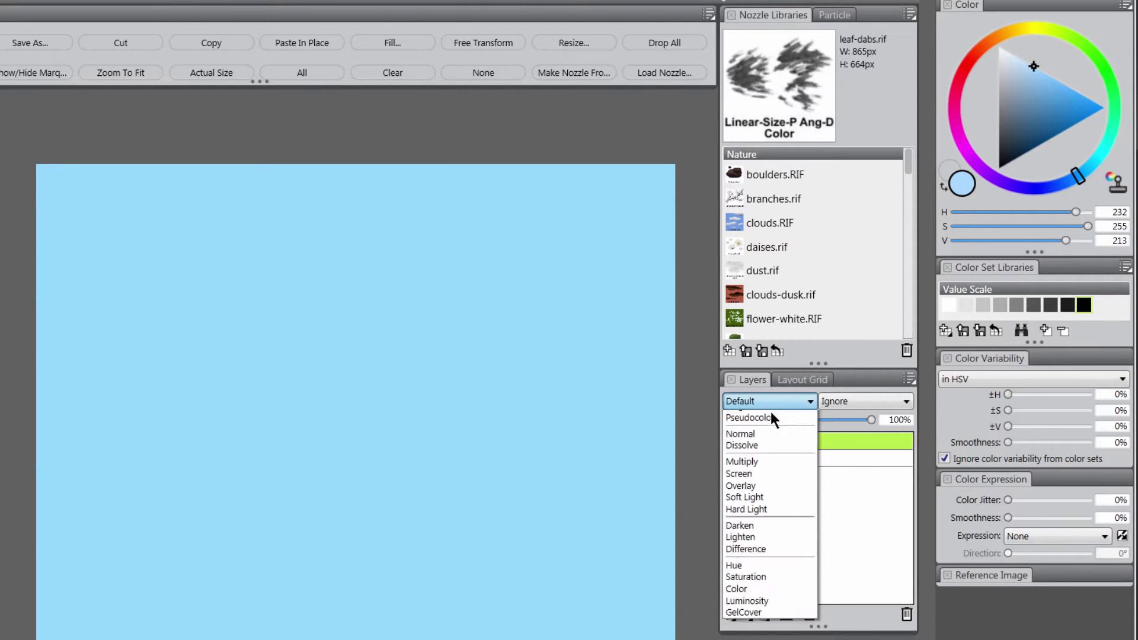
left_click(767, 543)
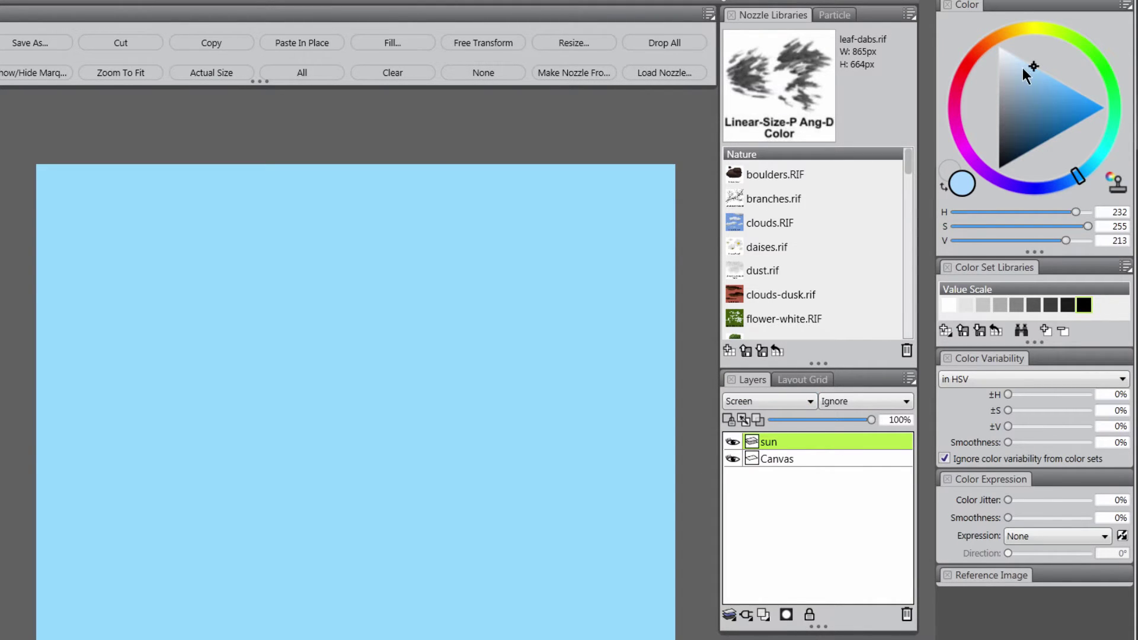
Step: Choose a pale cream yellow as the paint colour
left_click(1019, 35)
left_click(1015, 55)
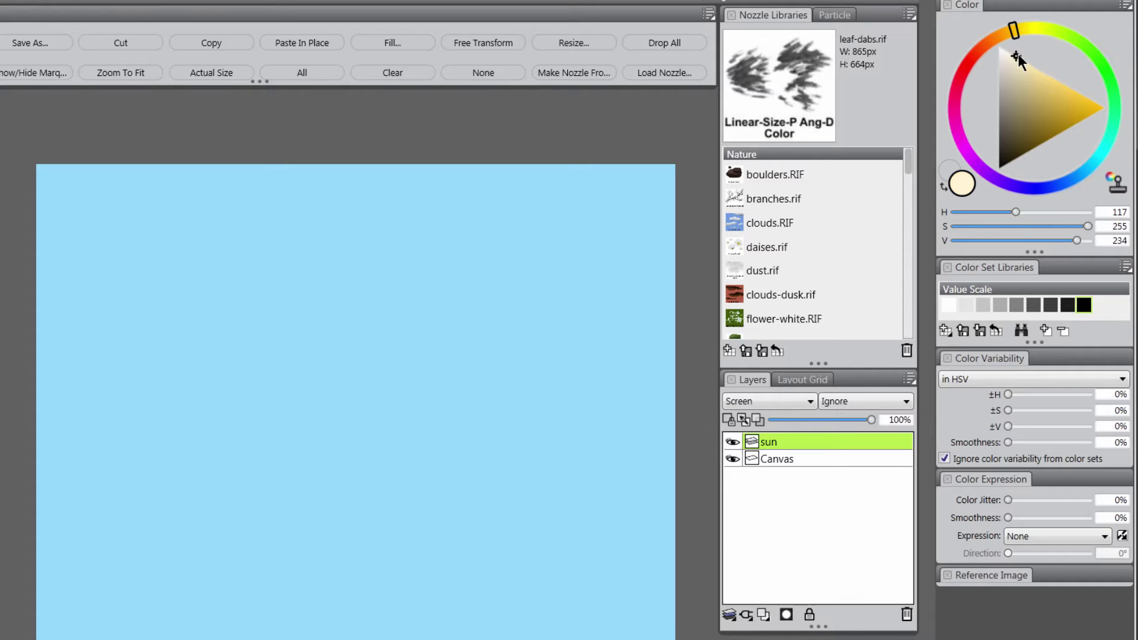
left_click(1019, 29)
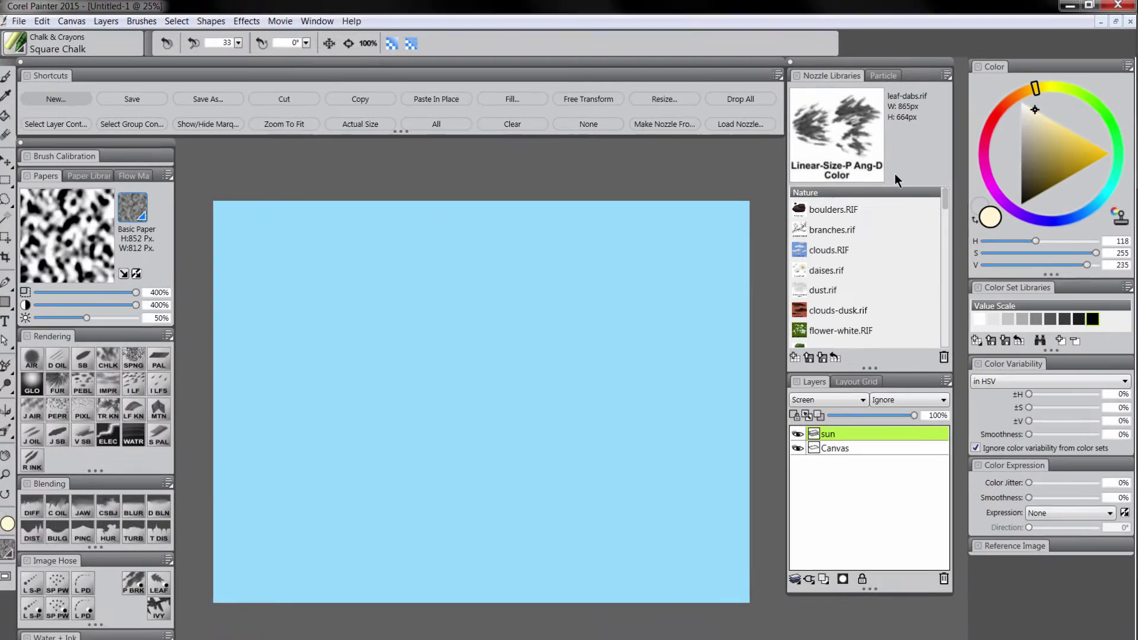
Step: Paint a soft white sun with the F-X Glow brush at radius 296, then shift it down-right
left_click(32, 384)
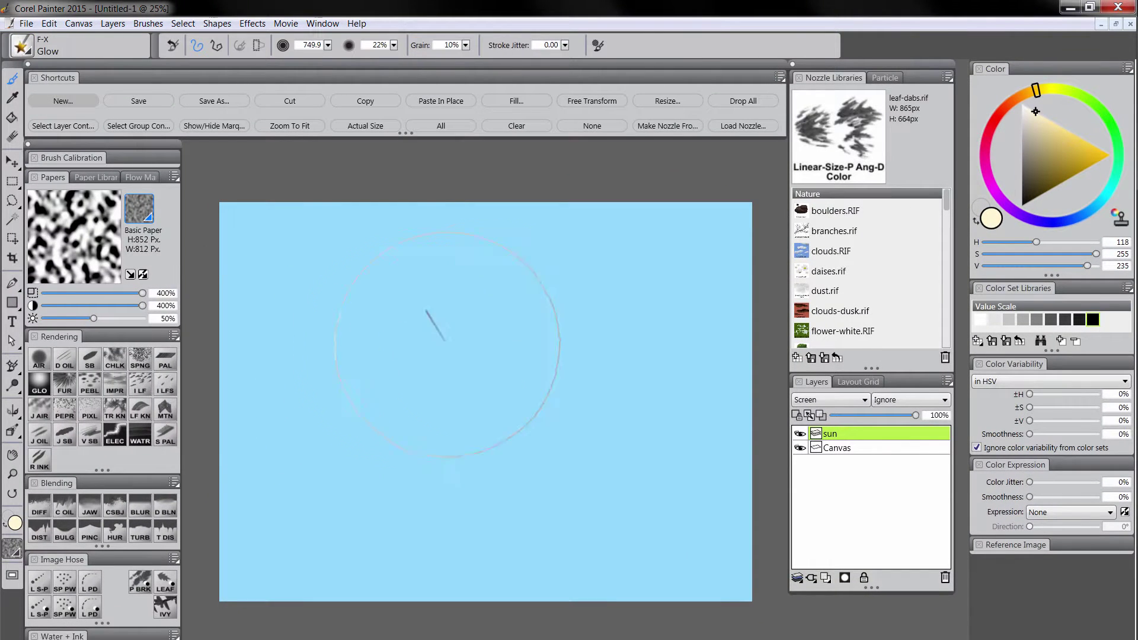
mouse_move(490, 326)
left_mouse_down()
mouse_move(551, 332)
mouse_move(515, 327)
left_mouse_up()
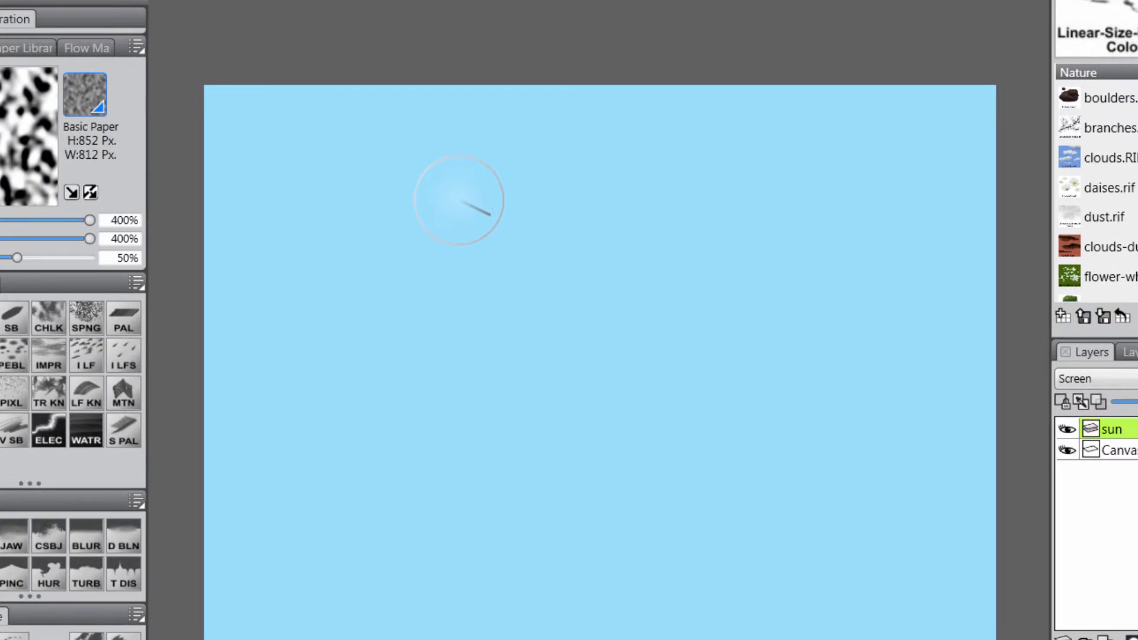
left_click_drag(459, 201, 466, 200)
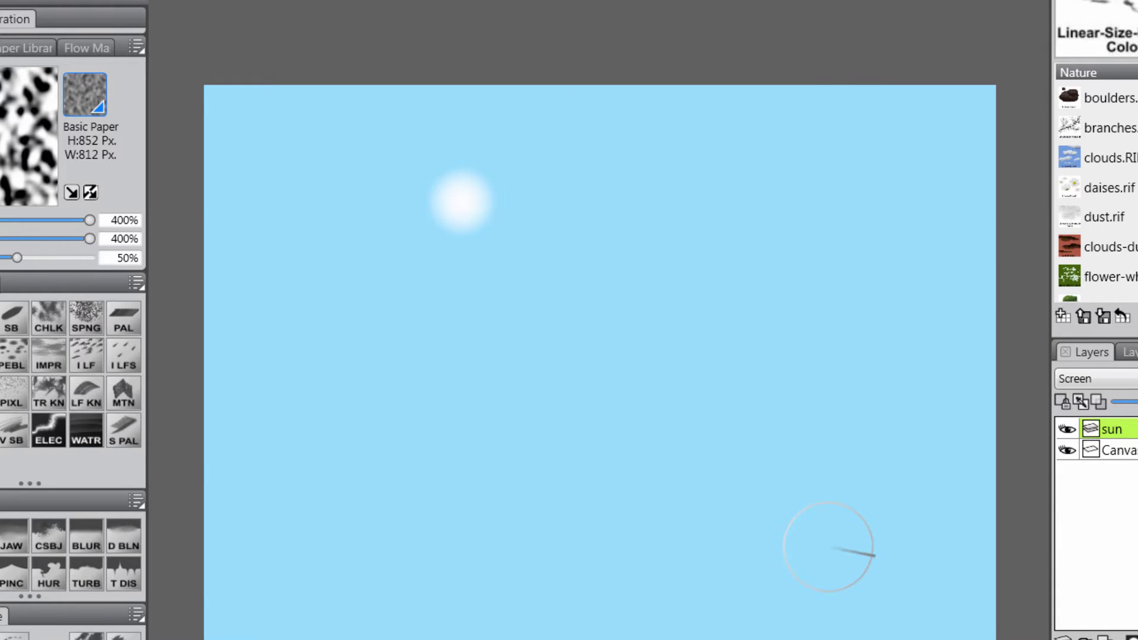
key("ctrl+z")
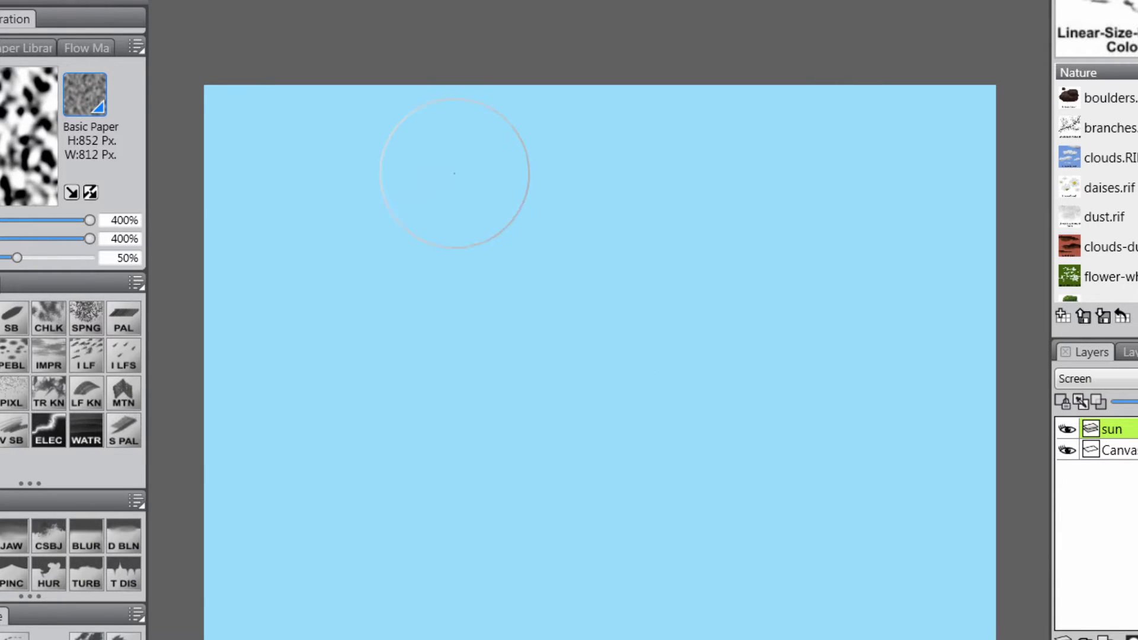
left_click_drag(444, 190, 451, 201)
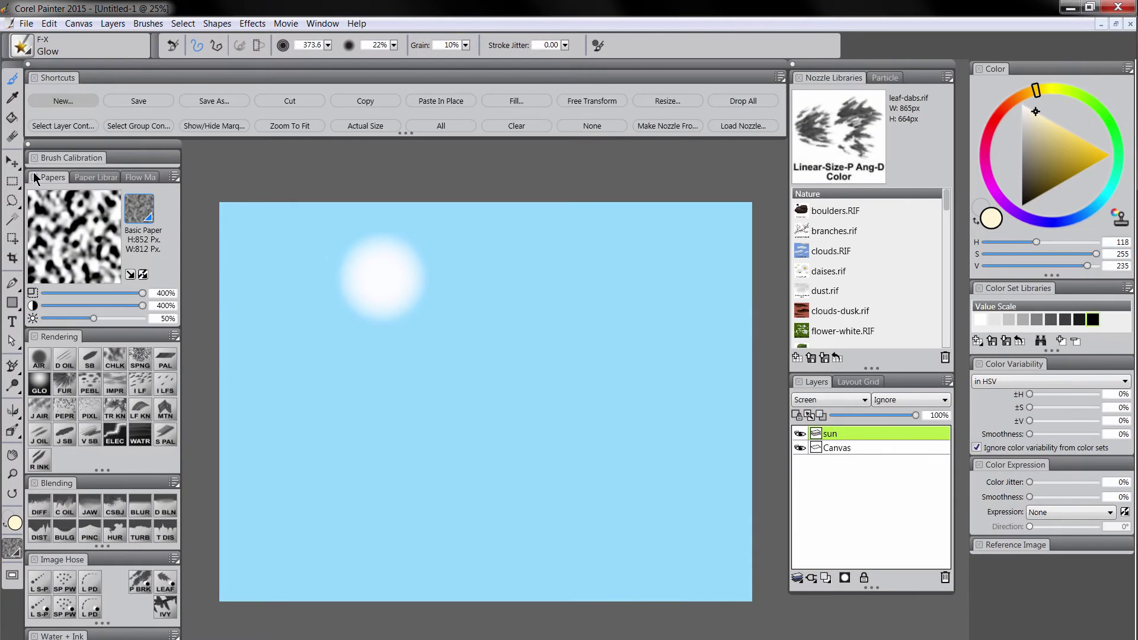
key("f")
left_click_drag(380, 278, 405, 319)
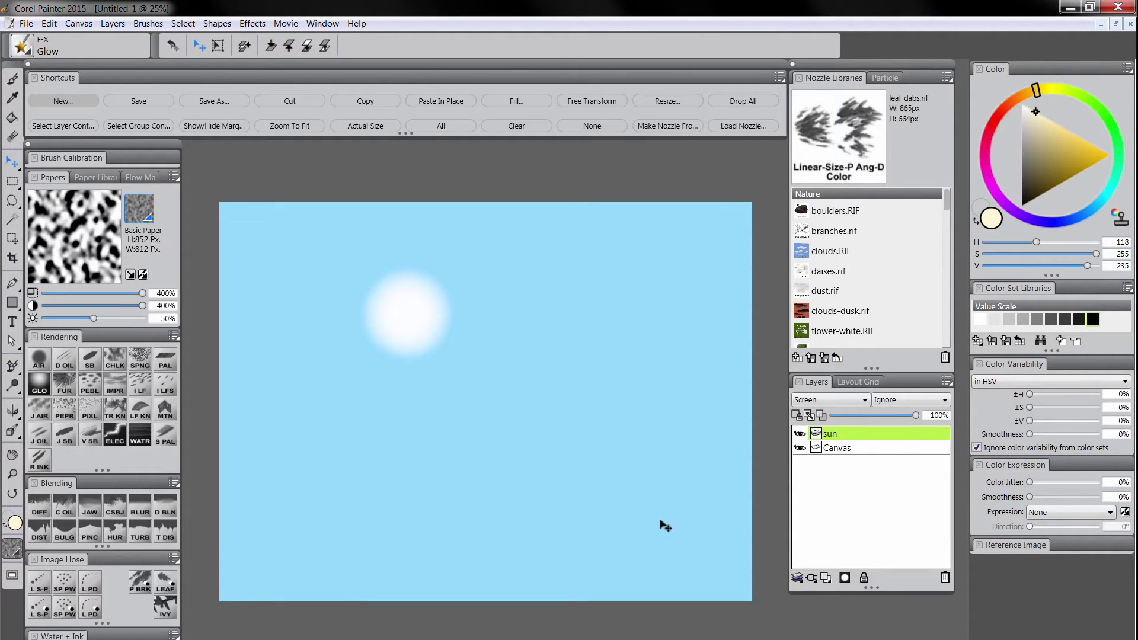
Step: On the Canvas layer, switch to the Digital Airbrush and choose a darker blue for the edges
left_click(849, 447)
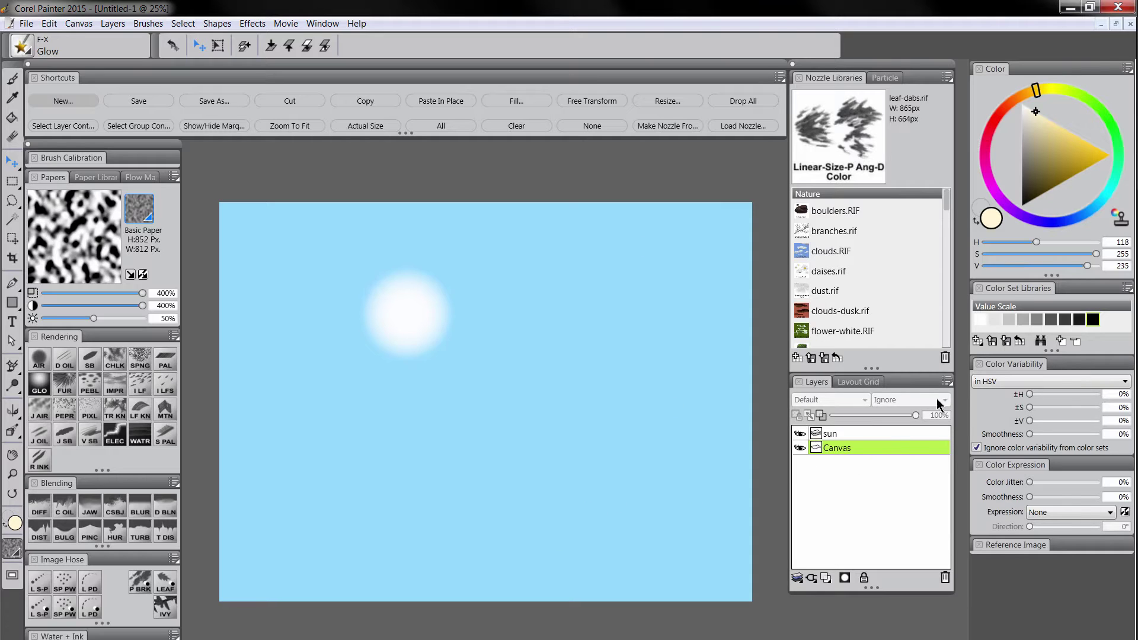
left_click(40, 360)
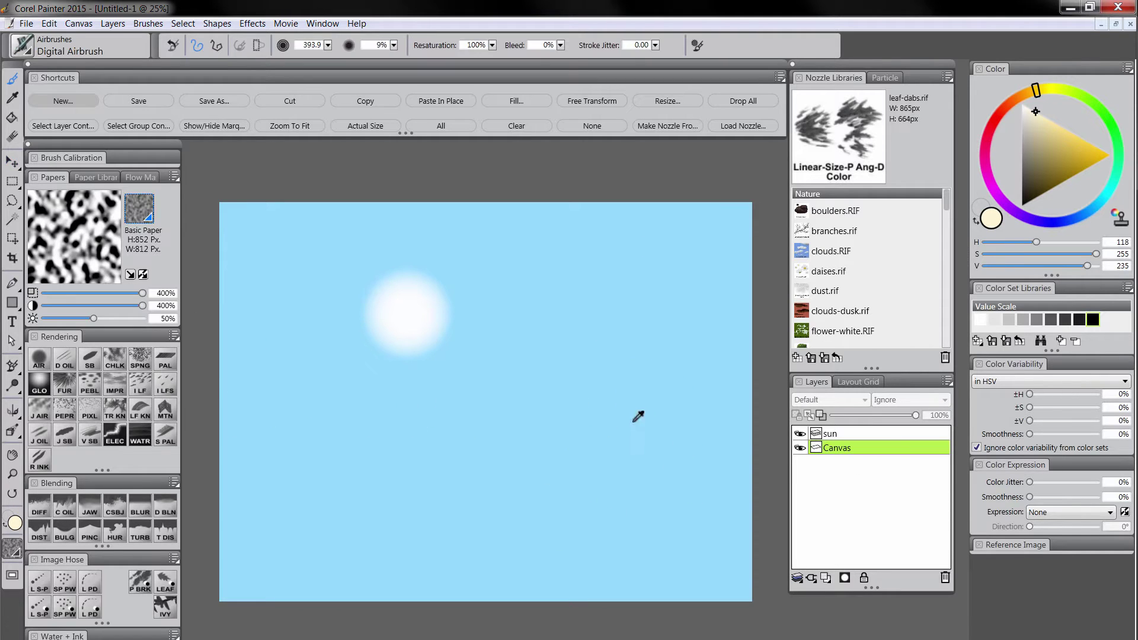
left_click(620, 408, "alt")
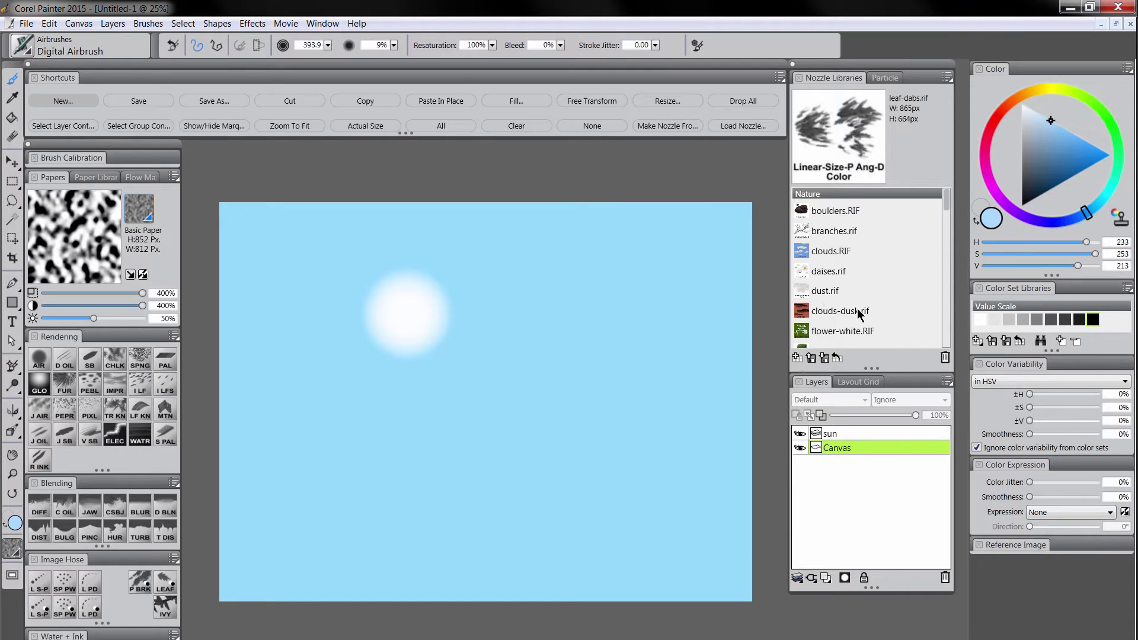
left_click(1087, 165)
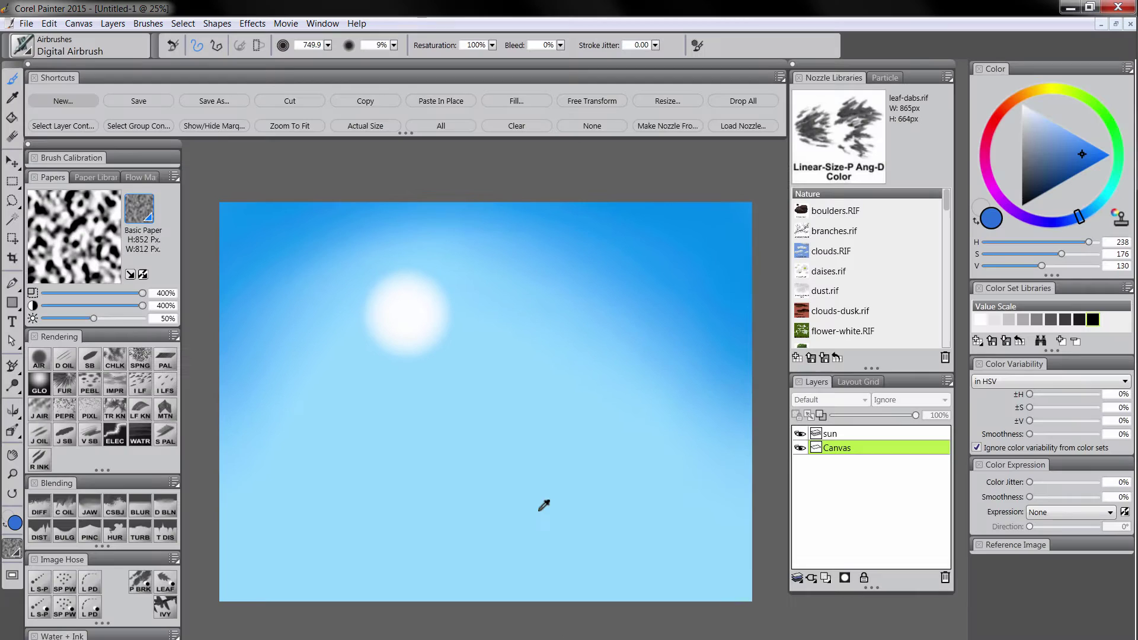
Step: Airbrush pale blue into the lower sky, a bright haze around the sun, and an upper light band
left_click(502, 491, "alt")
left_click_drag(1044, 164, 1088, 175)
key("Tab")
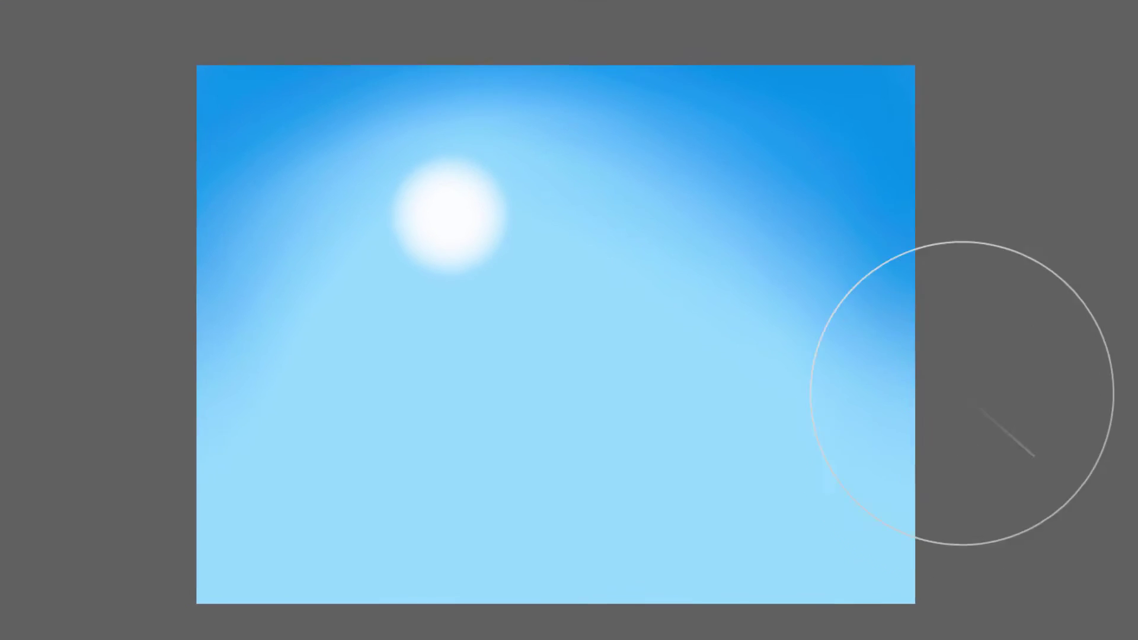
mouse_move(961, 392)
left_mouse_down()
mouse_move(361, 638)
mouse_move(923, 617)
mouse_move(813, 589)
mouse_move(801, 500)
left_mouse_up()
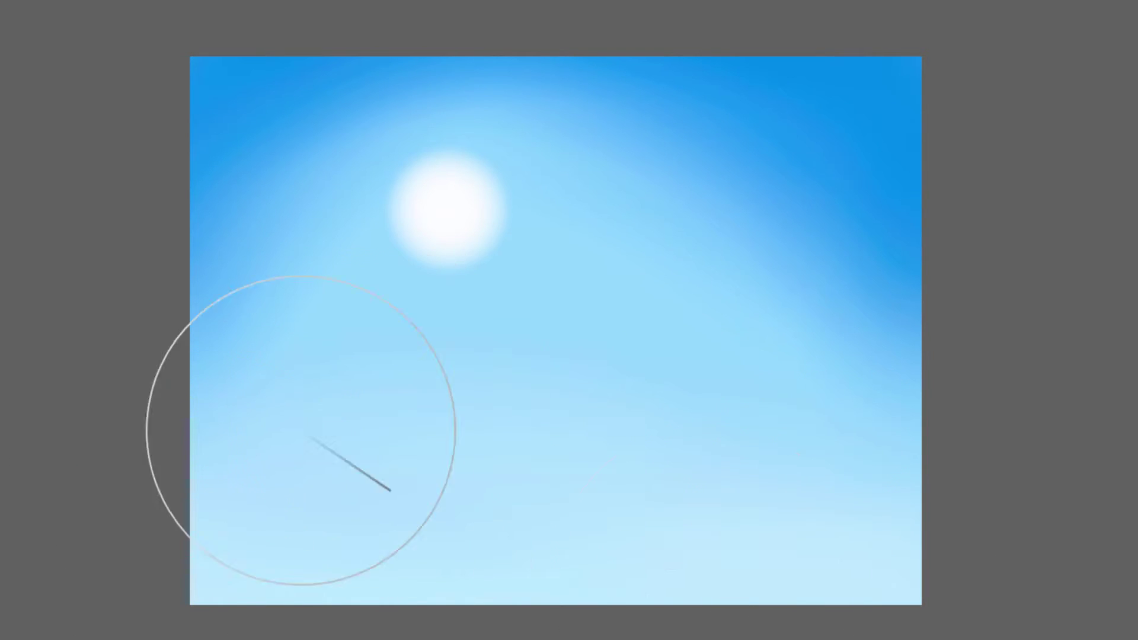
mouse_move(508, 226)
left_mouse_down()
mouse_move(418, 269)
mouse_move(374, 205)
mouse_move(579, 244)
mouse_move(395, 238)
mouse_move(409, 214)
mouse_move(505, 170)
mouse_move(330, 334)
mouse_move(493, 115)
mouse_move(540, 169)
mouse_move(473, 226)
mouse_move(718, 311)
mouse_move(446, 185)
left_mouse_up()
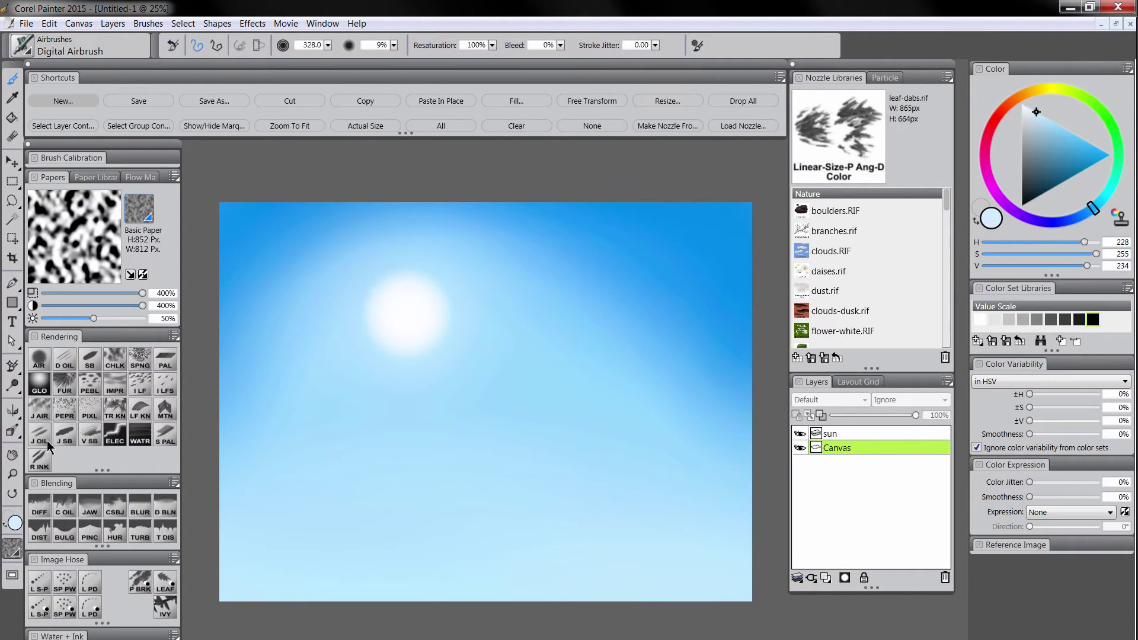
key("Tab")
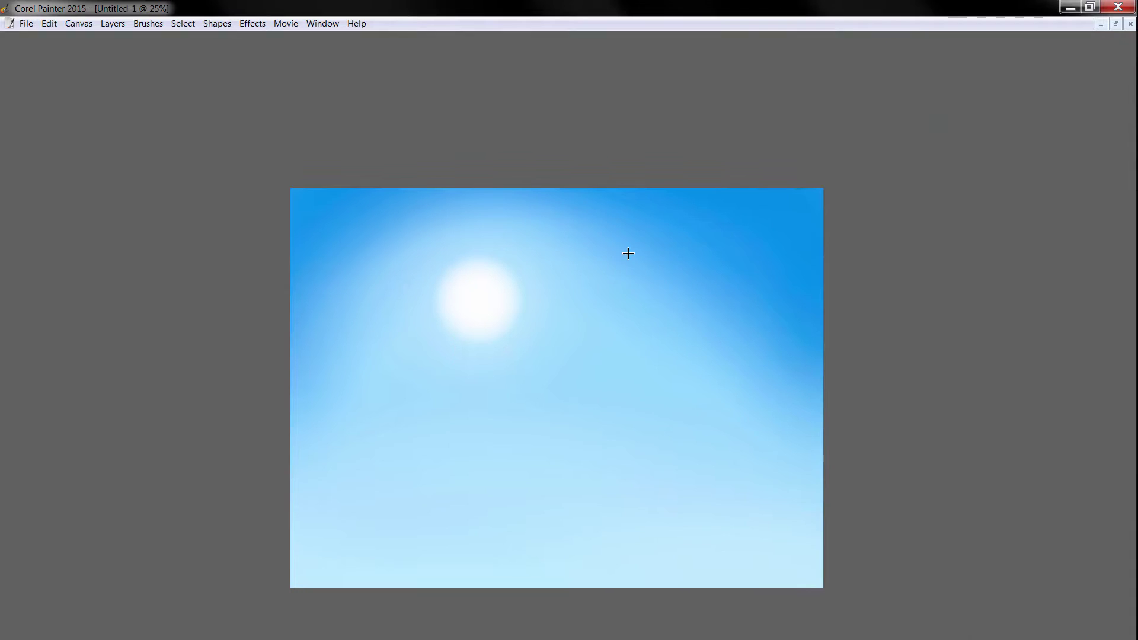
mouse_move(584, 230)
left_mouse_down()
mouse_move(731, 237)
mouse_move(699, 300)
mouse_move(752, 356)
mouse_move(757, 379)
left_mouse_up()
Step: Add a layer named 'glow-bg' below sun, set to Screen compositing
key("Tab")
left_click(839, 436)
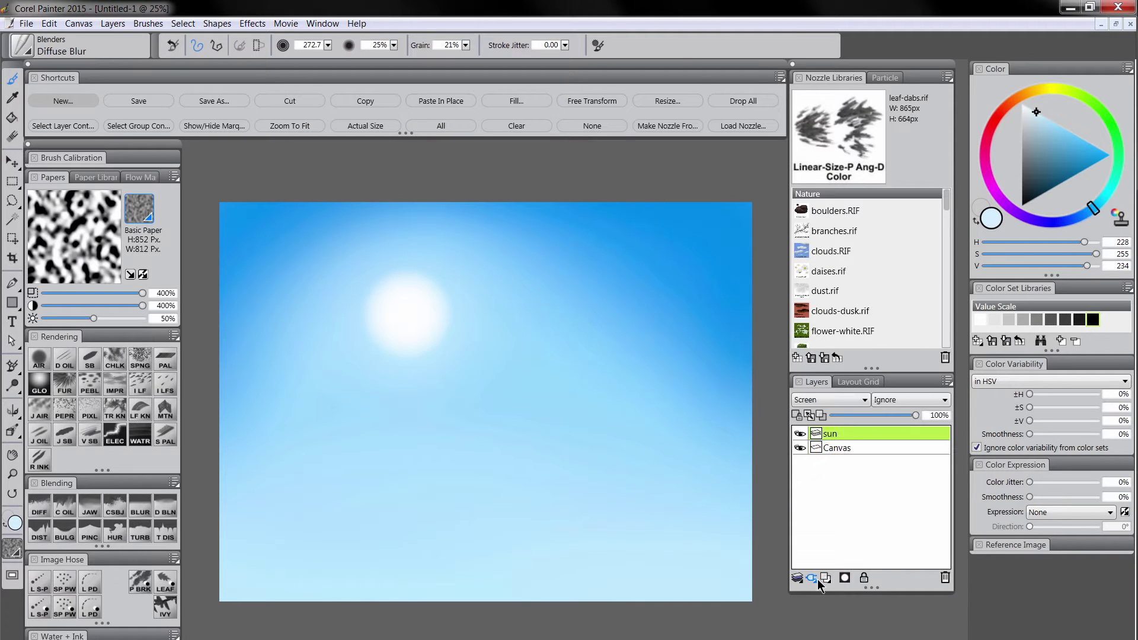
left_click(827, 577)
left_click_drag(854, 436, 852, 451)
double_click(836, 450)
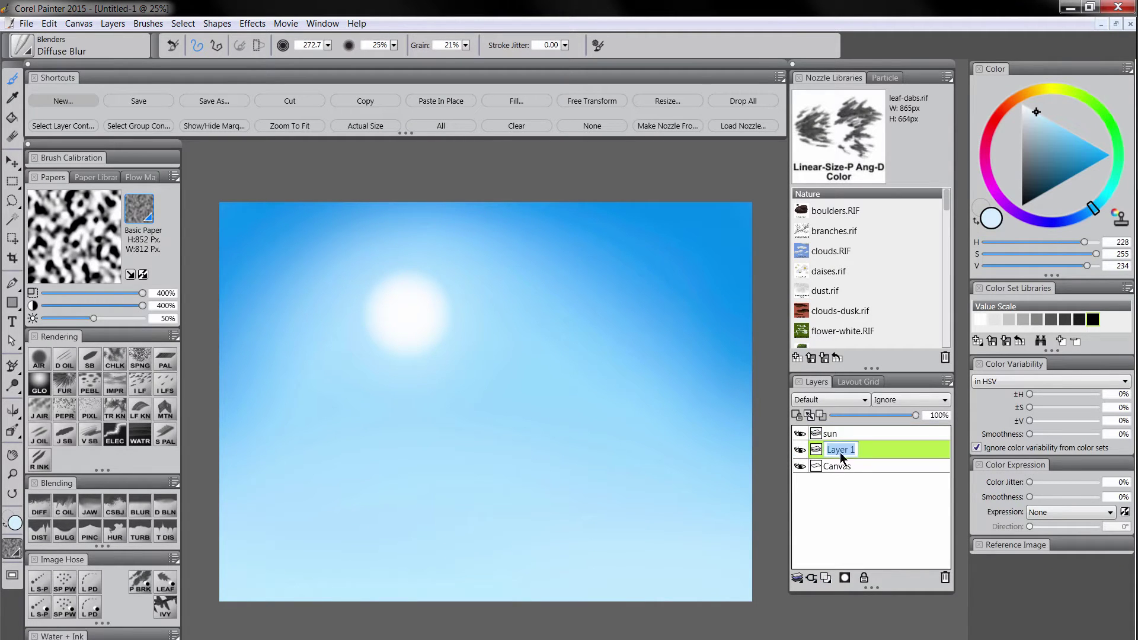
type("glow-bg")
key("Return")
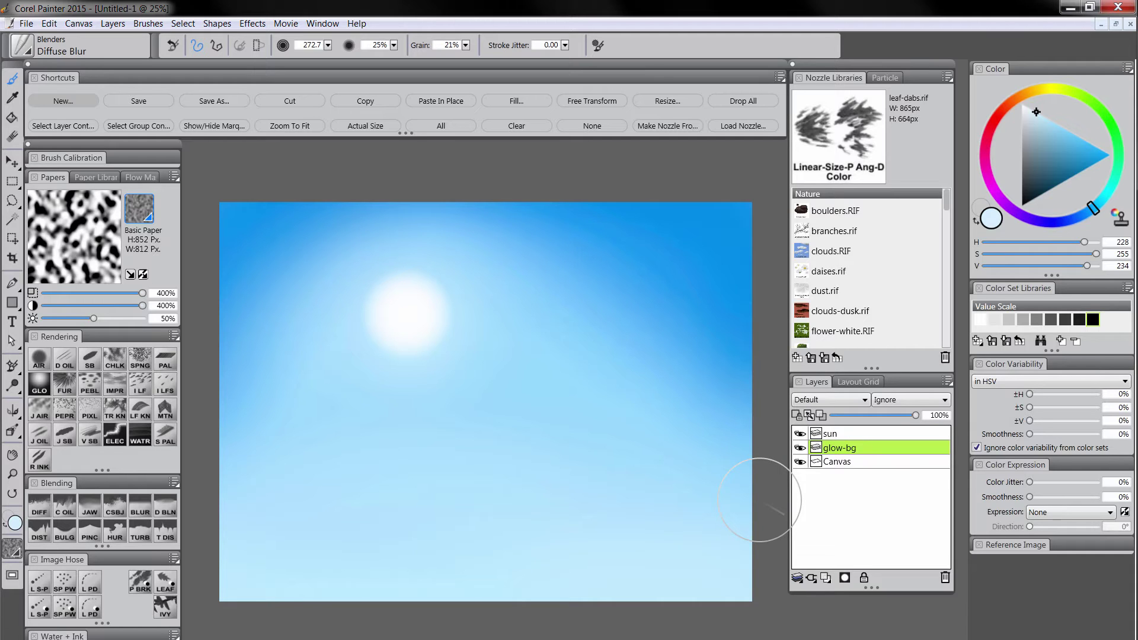
left_click(829, 404)
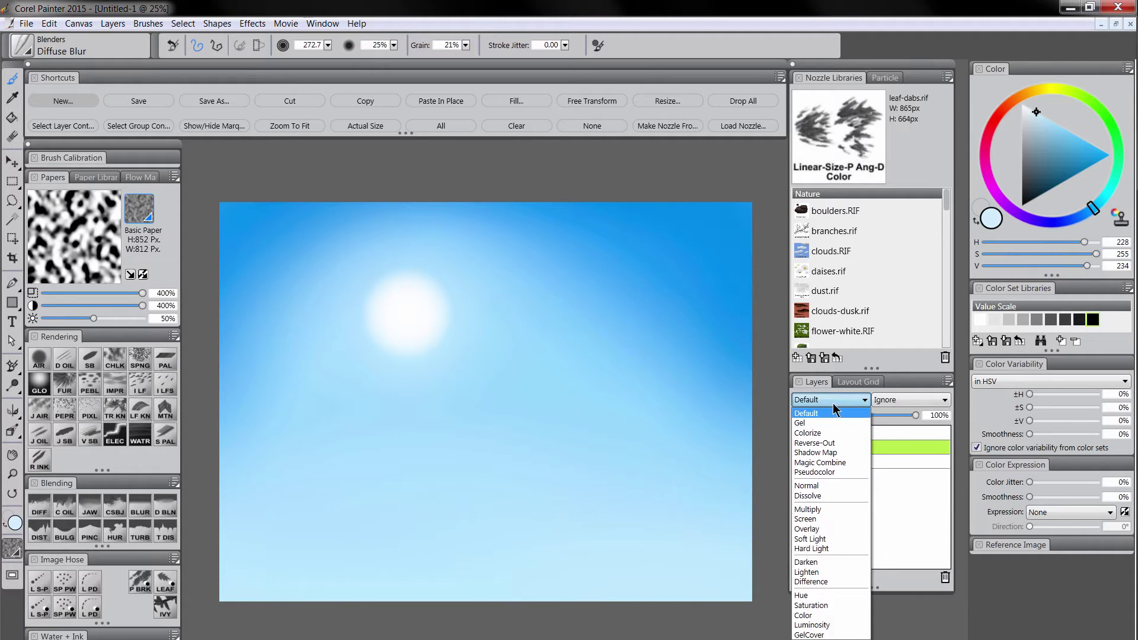
left_click(828, 404)
left_click(829, 405)
left_click(820, 519)
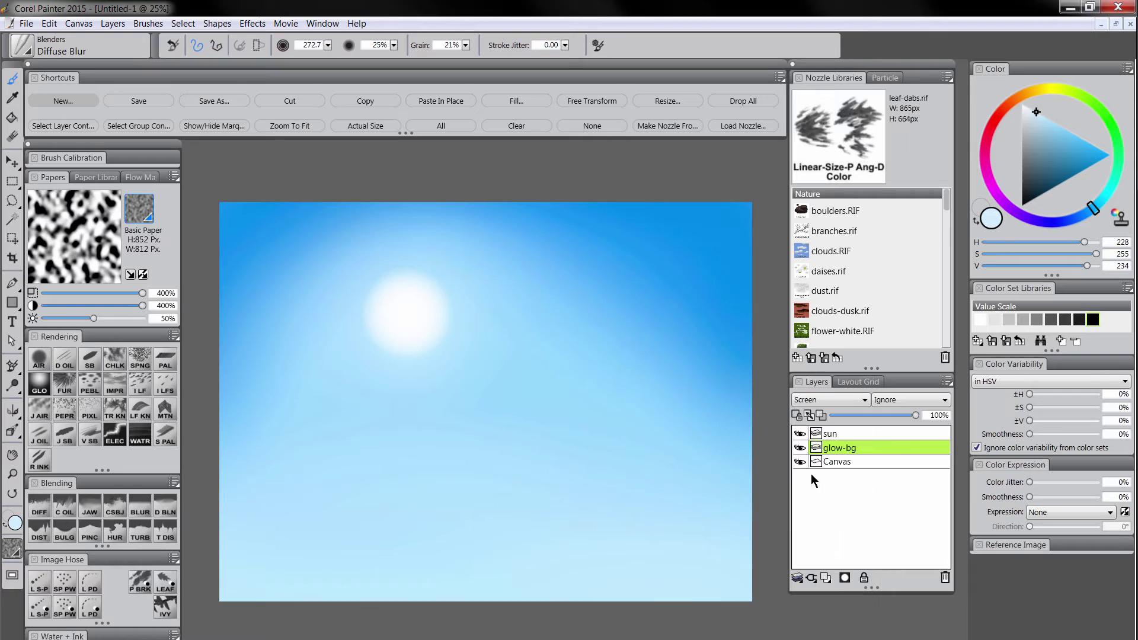
Step: Pick a dark orange and set the F-X Glow brush to radius 750
left_click_drag(1011, 112, 1031, 99)
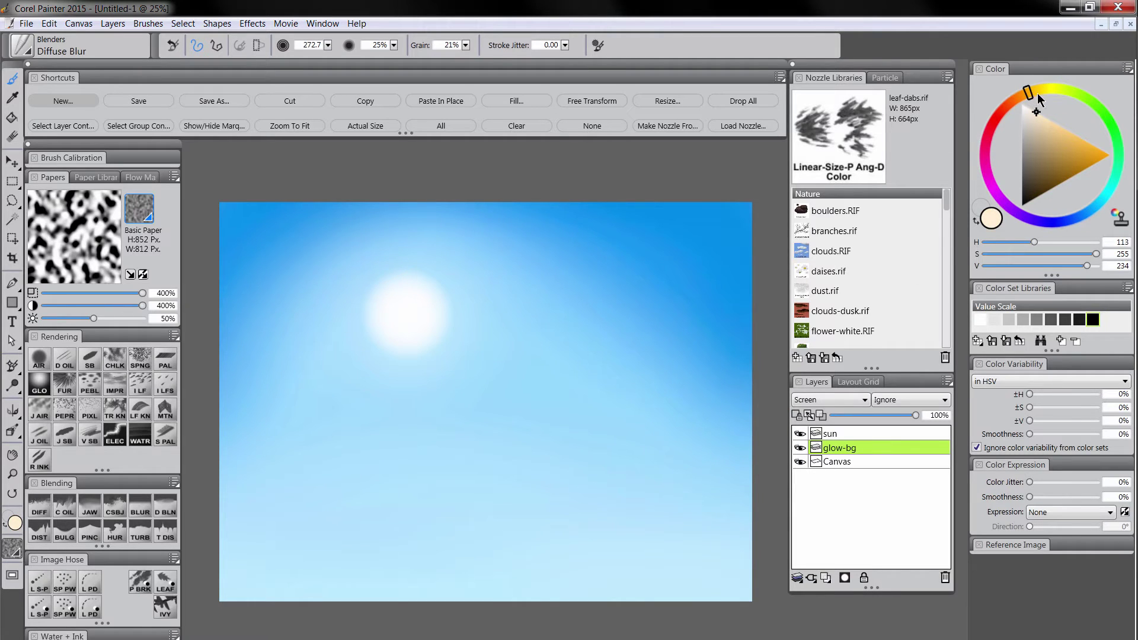
left_click(1061, 186)
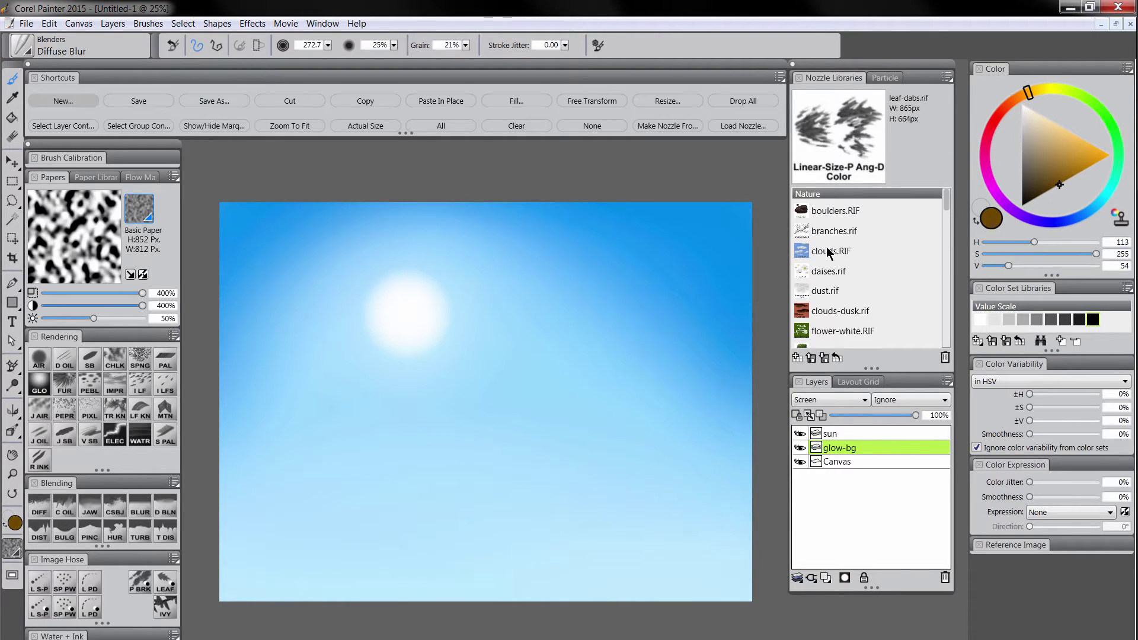
left_click(39, 385)
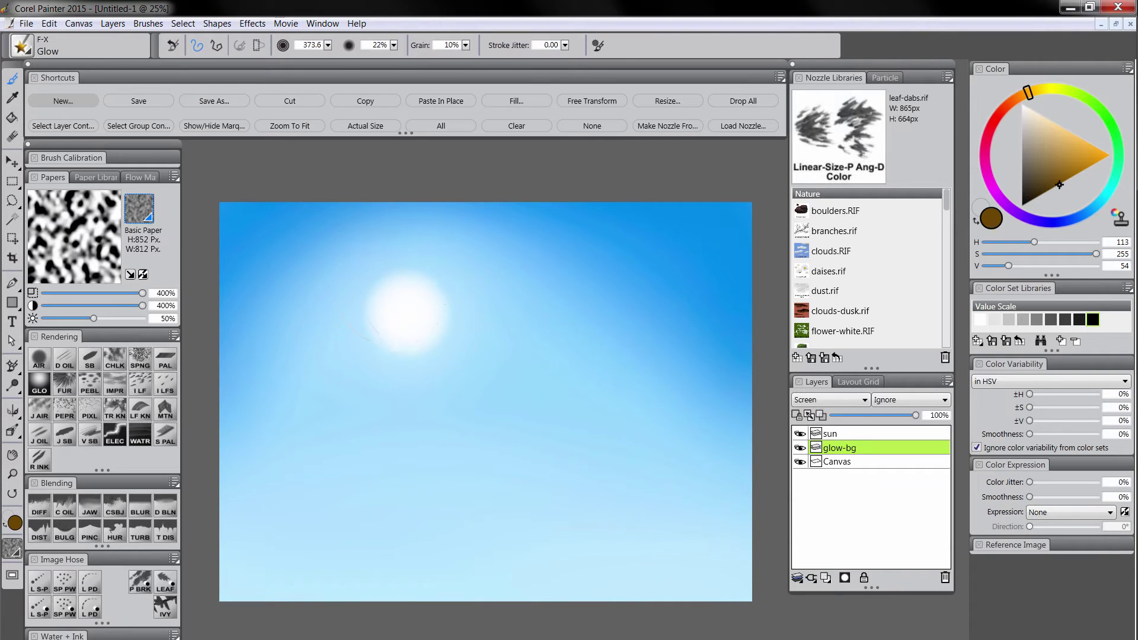
left_click_drag(392, 289, 505, 289)
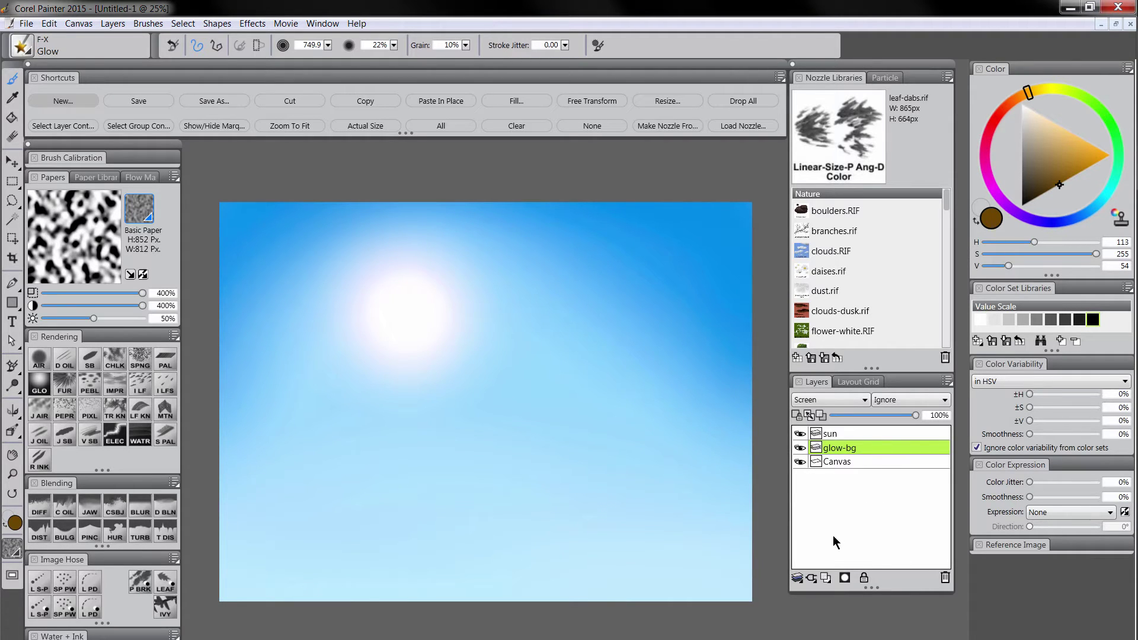
Step: Add a layer named 'rays-short' above glow-bg with the Screen composite method
left_click(826, 578)
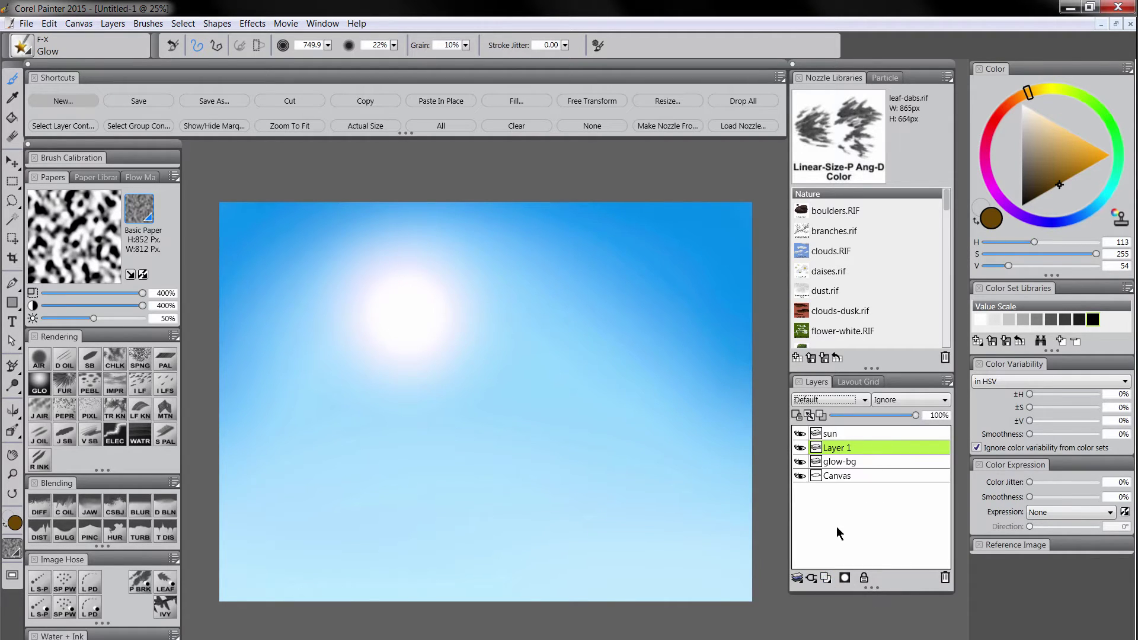
double_click(841, 449)
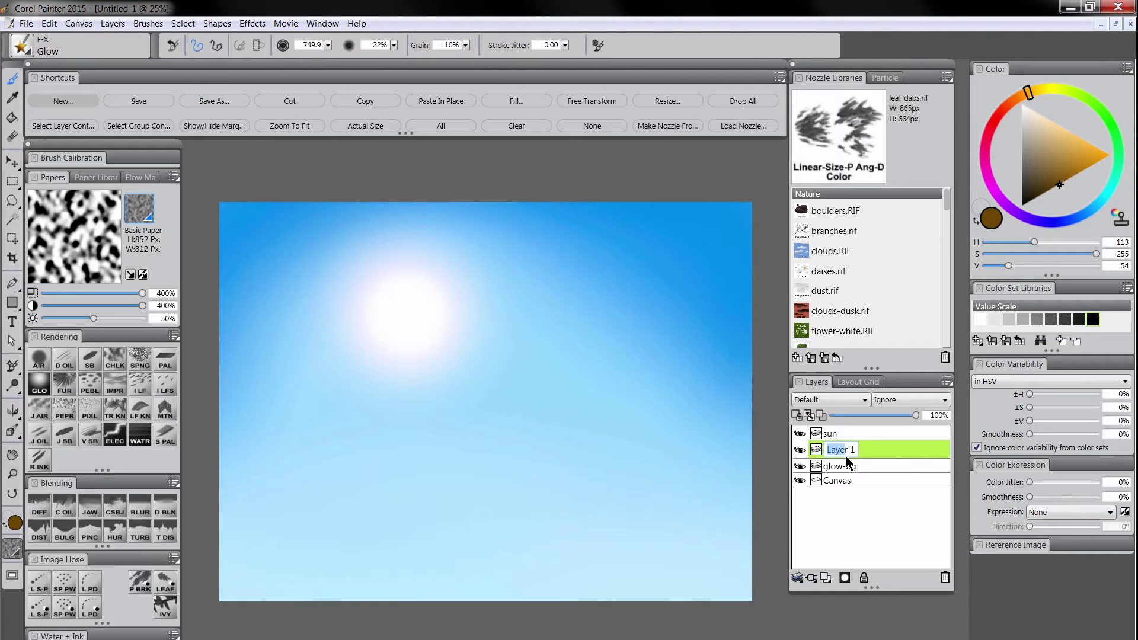
type("rays-short")
key("Return")
left_click(830, 400)
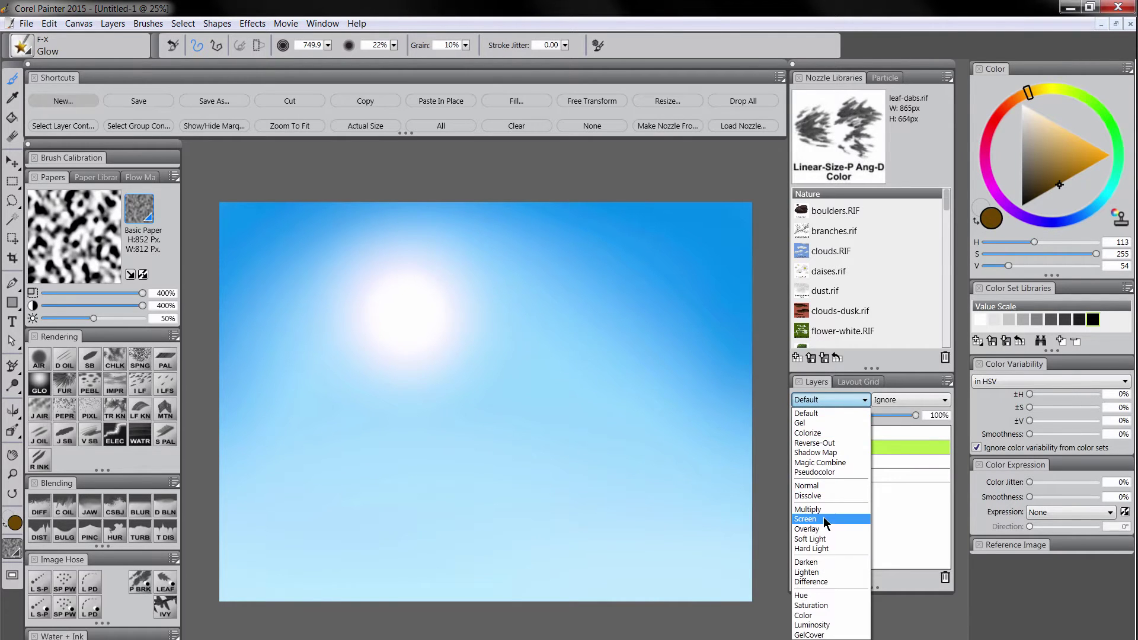
left_click(825, 520)
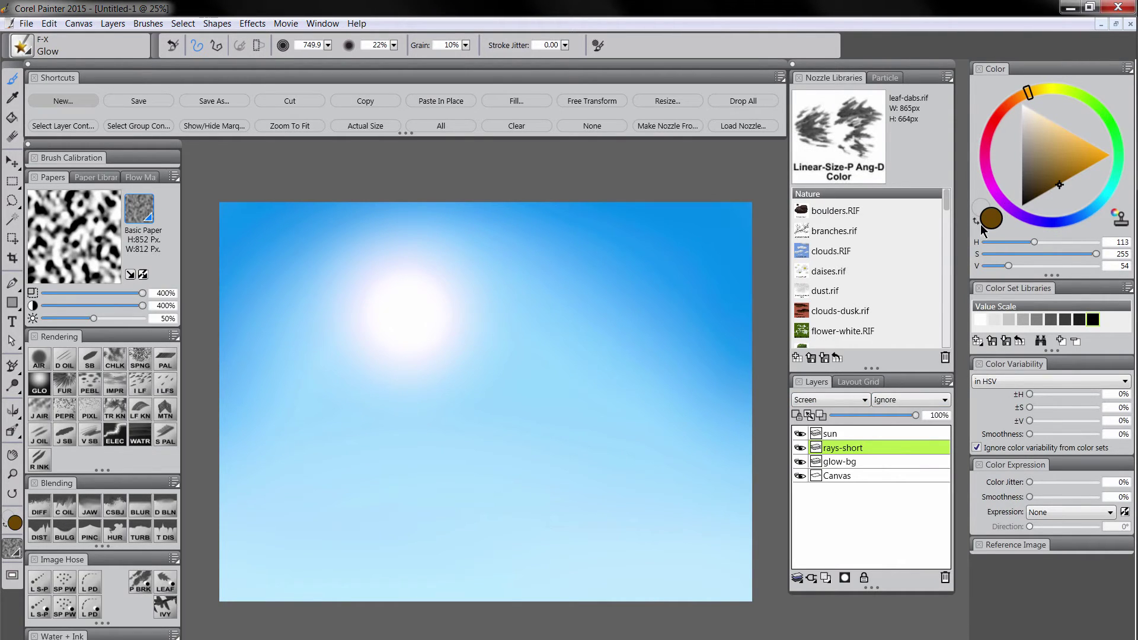
Step: Spray short rays from the sun's centre with the Flow Flare particle brush at radius 750
left_click(894, 82)
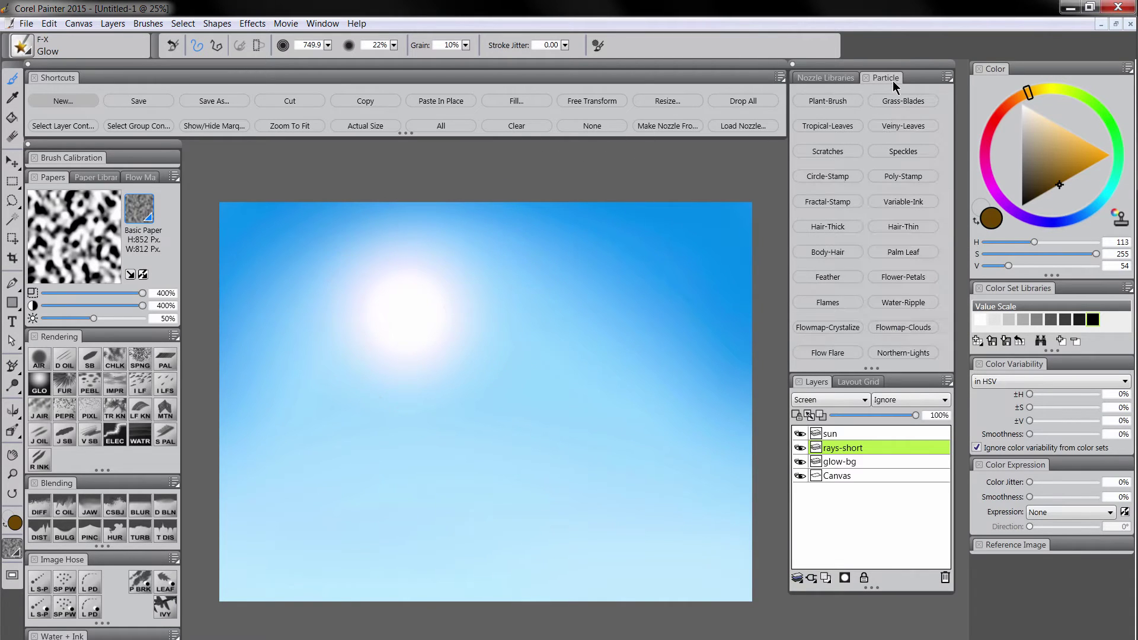
left_click(842, 354)
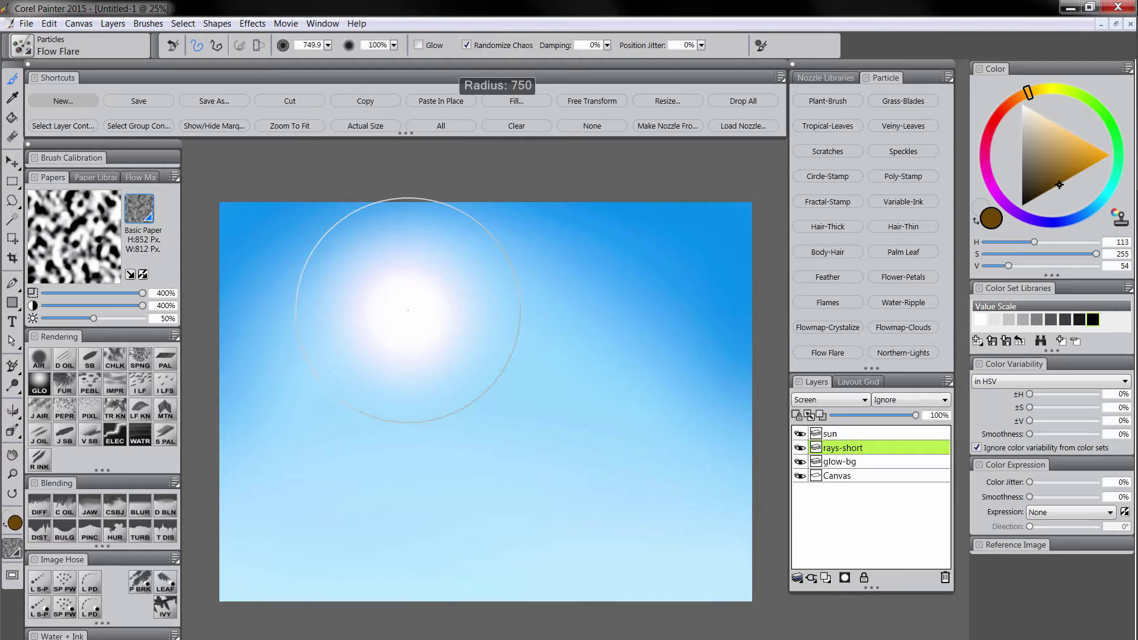
left_click_drag(408, 310, 418, 317)
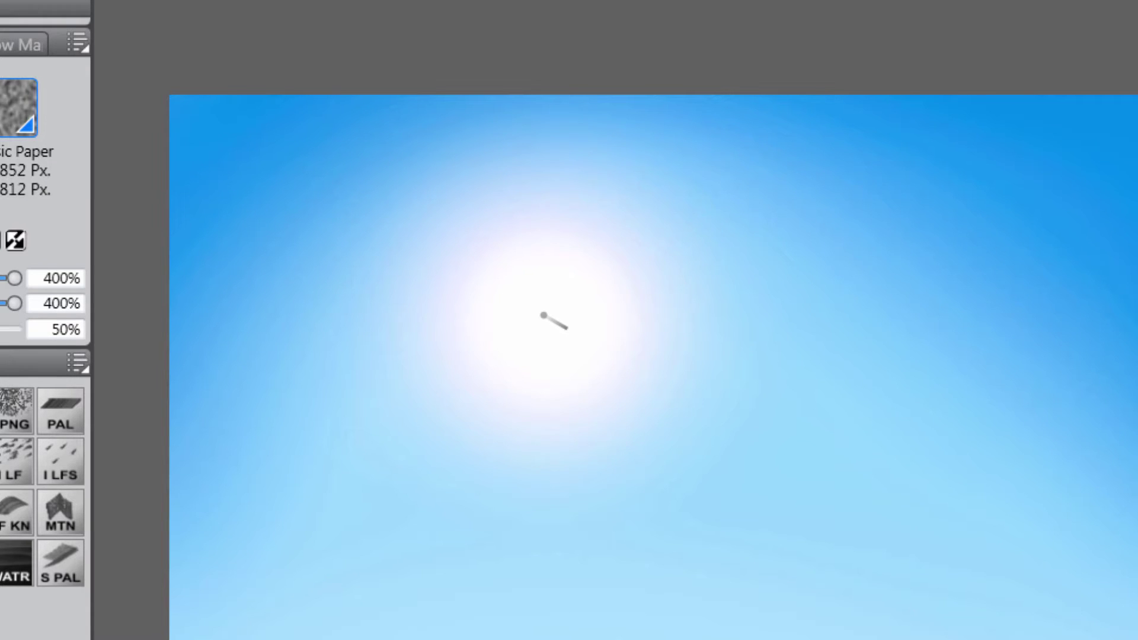
left_click_drag(544, 316, 544, 317)
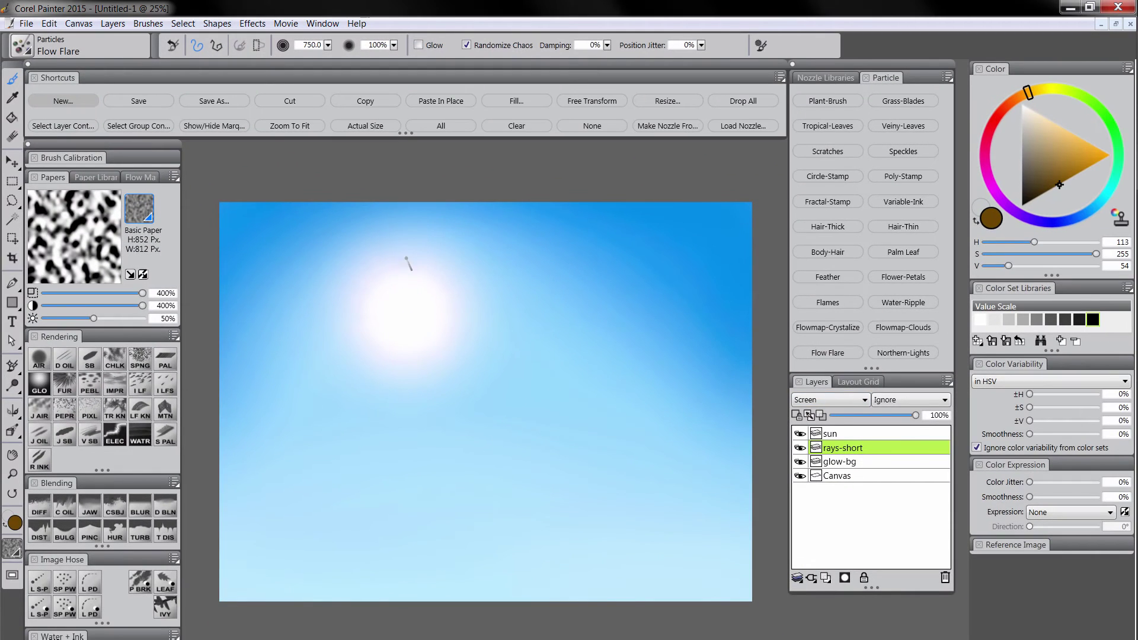
Step: Try Default and Difference blending on rays-short, then return it to Screen using the Layer Adjuster
left_click(839, 400)
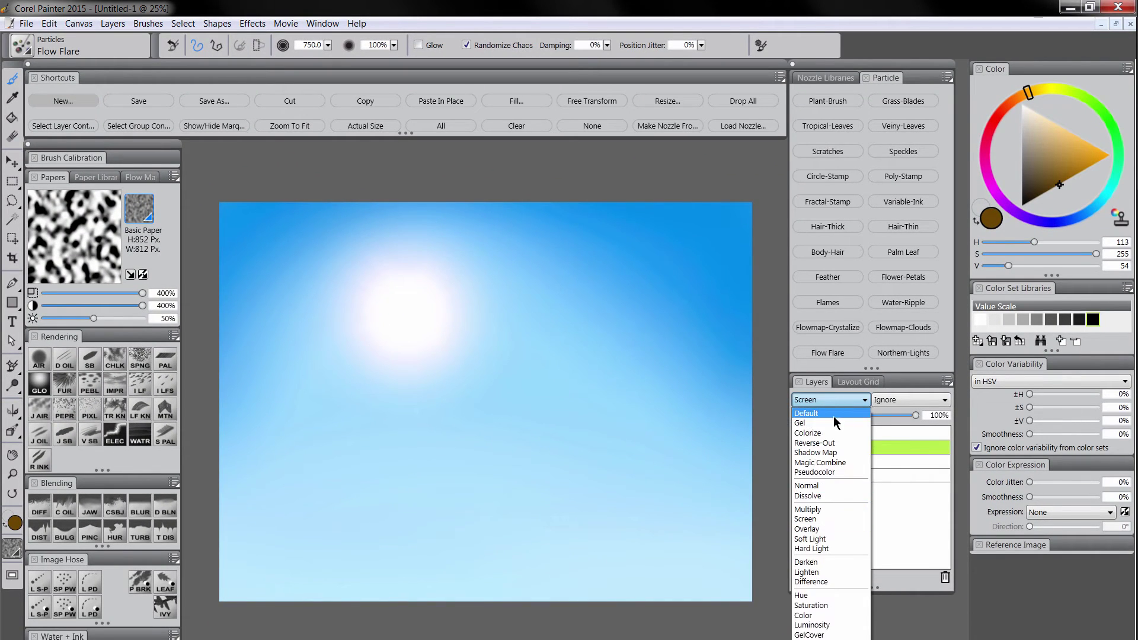
left_click(821, 422)
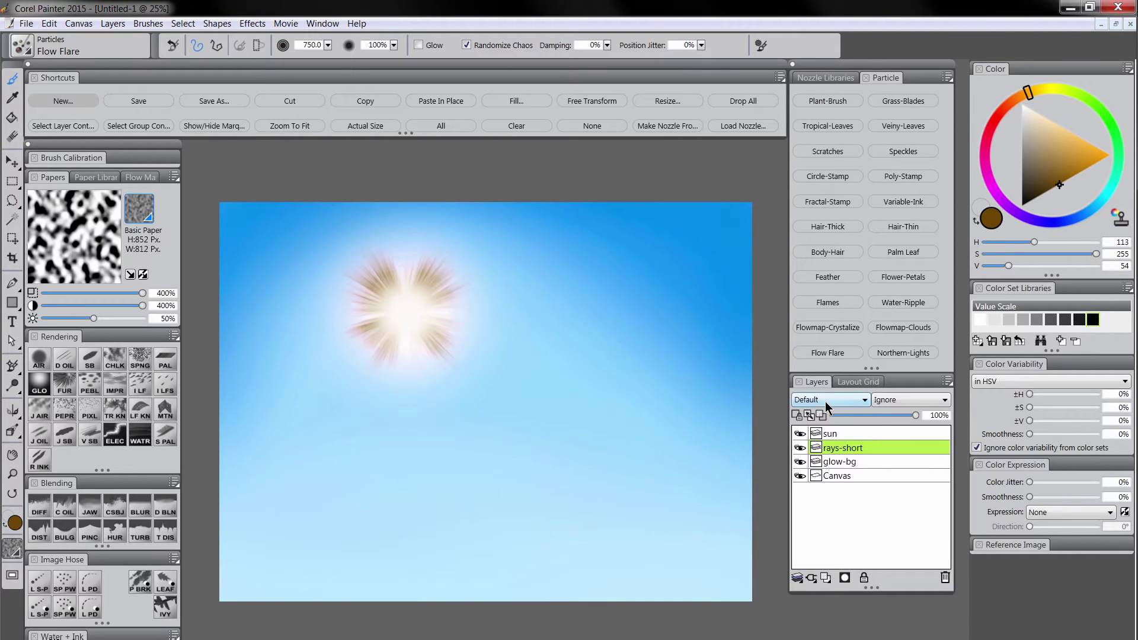
left_click(827, 405)
left_click(824, 584)
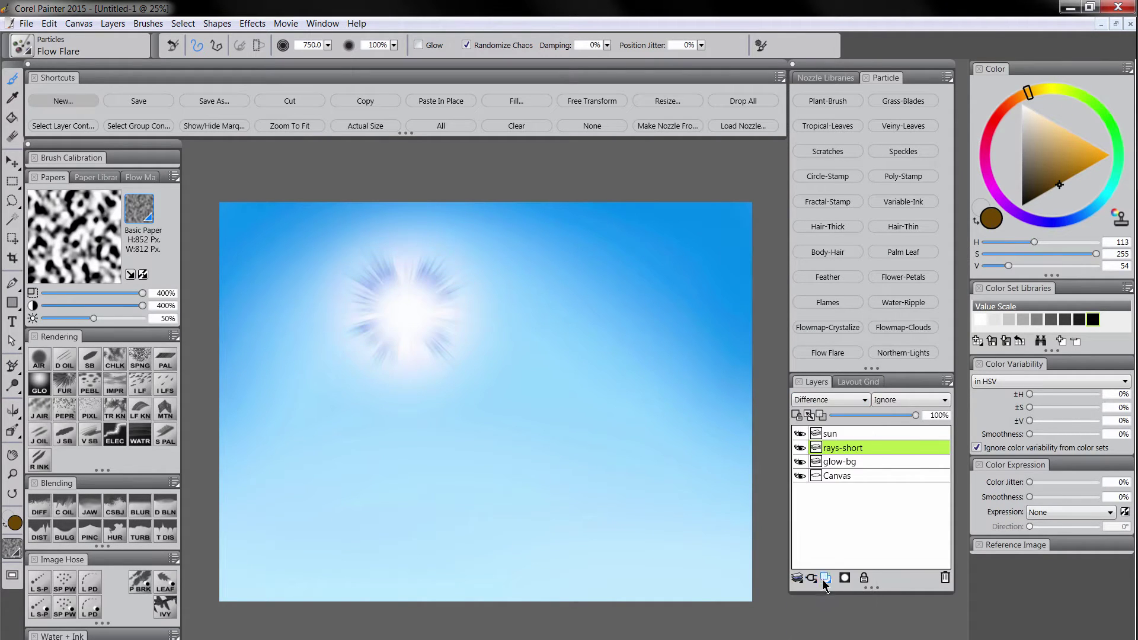
left_click(12, 161)
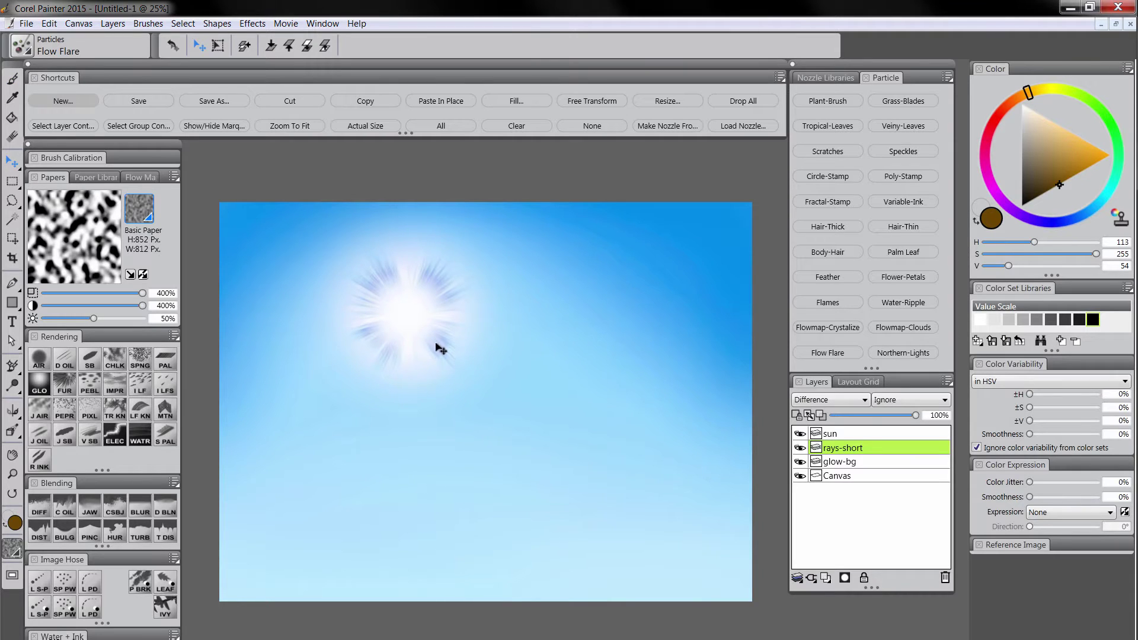
left_click(840, 407)
left_click(829, 519)
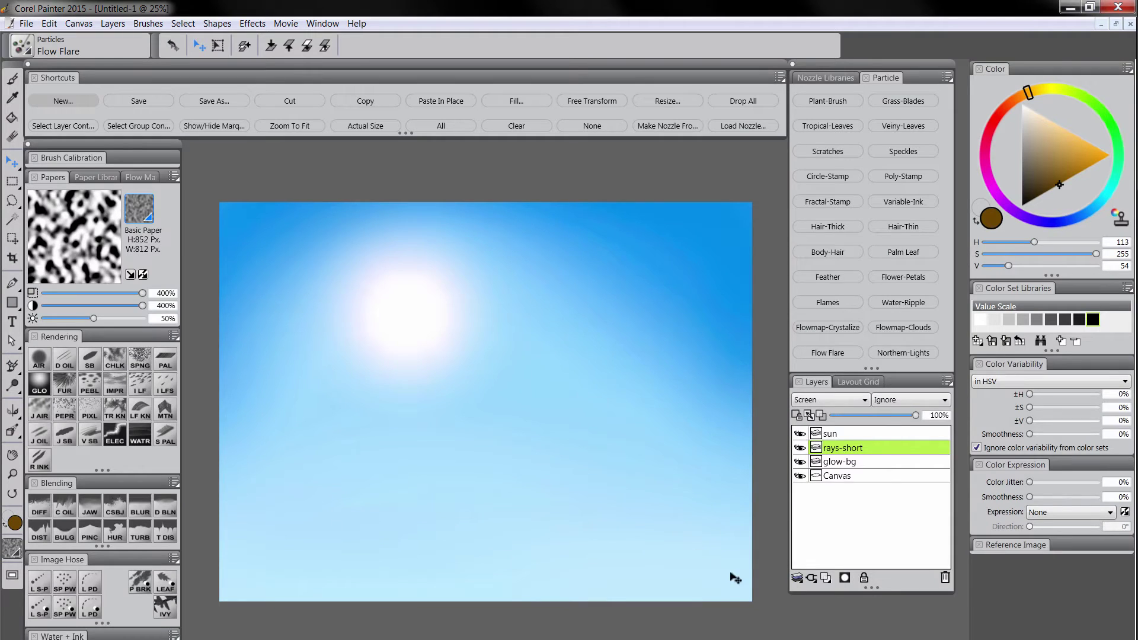
Step: Add a layer named 'rays-long' above rays-short with Screen compositing
left_click(825, 577)
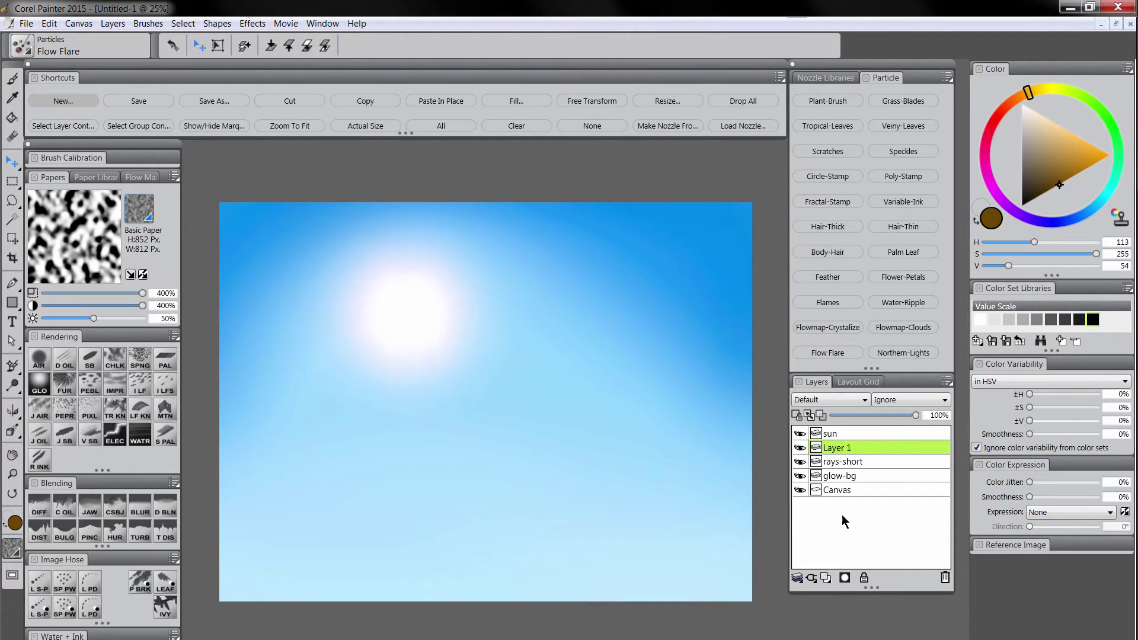
double_click(849, 450)
type("rays-long")
key("Return")
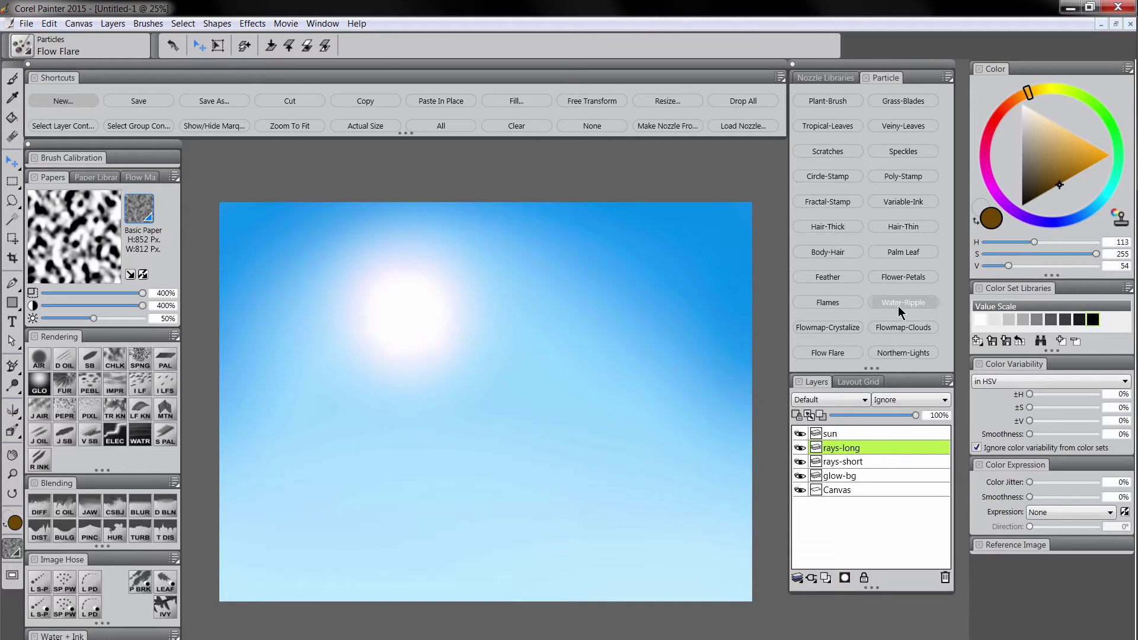
key("b")
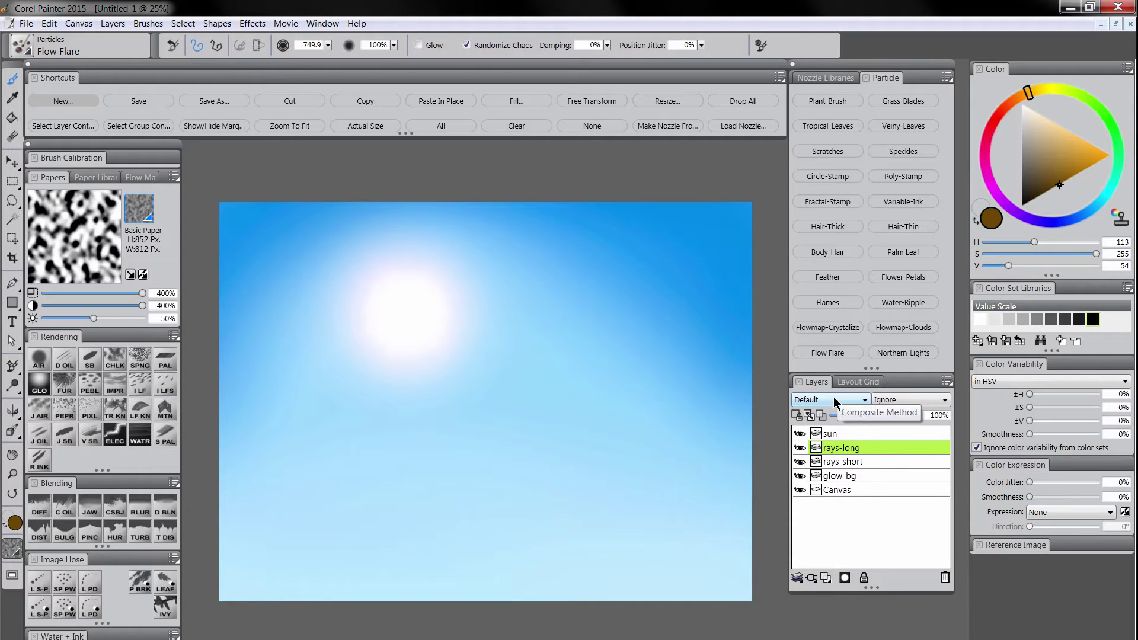
left_click(863, 402)
left_click(828, 521)
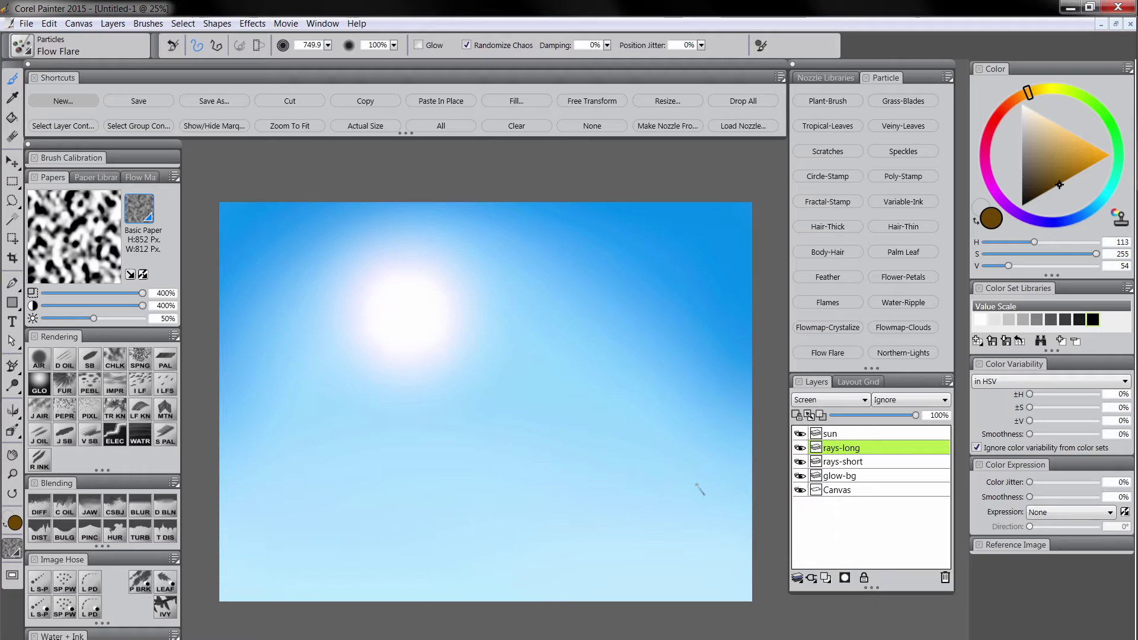
Step: Spray Flow Flare rays at radius 750 from the sun, then scale them up with Free Transform
mouse_move(408, 311)
left_mouse_down()
mouse_move(474, 356)
mouse_move(492, 385)
mouse_move(454, 360)
left_mouse_up()
left_click_drag(403, 312, 401, 313)
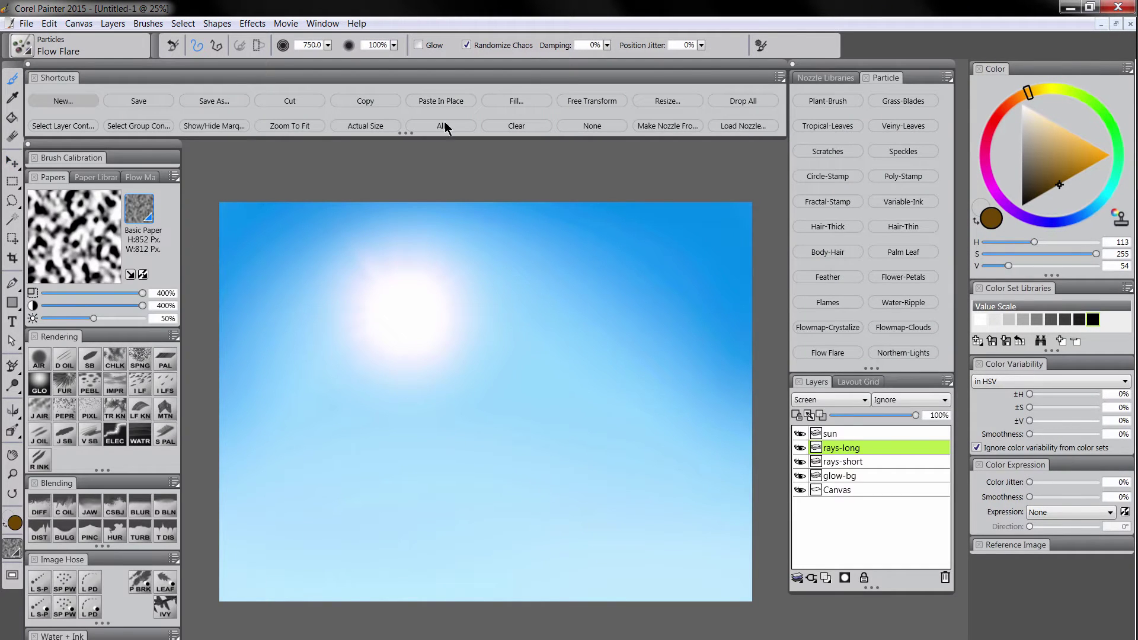
left_click(597, 103)
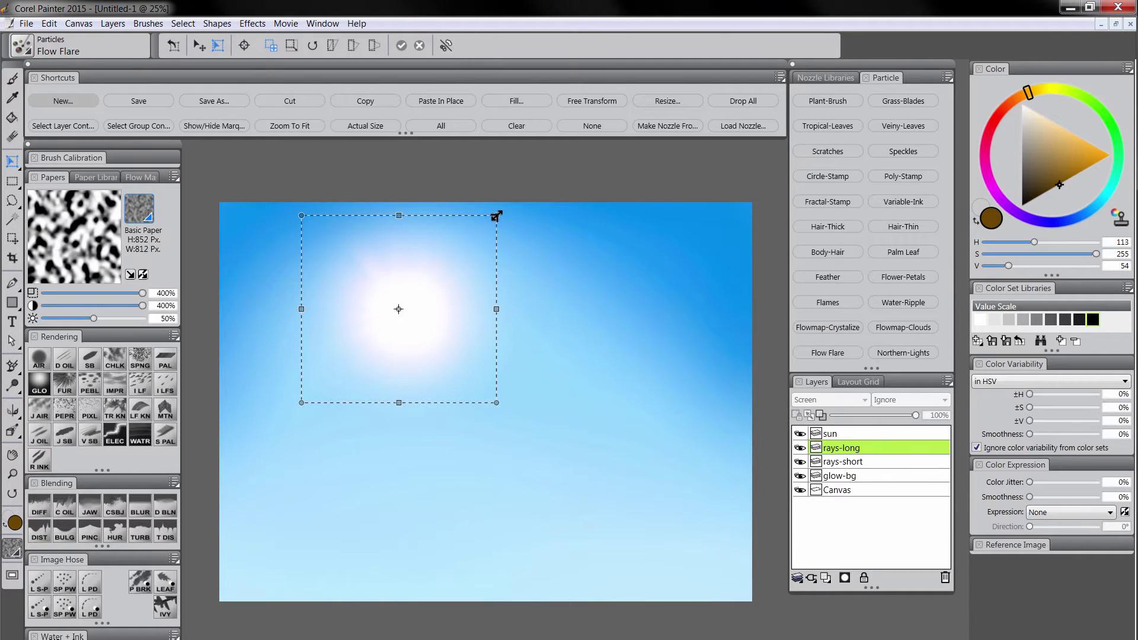
left_click_drag(496, 216, 628, 145)
left_click_drag(685, 119, 804, 71)
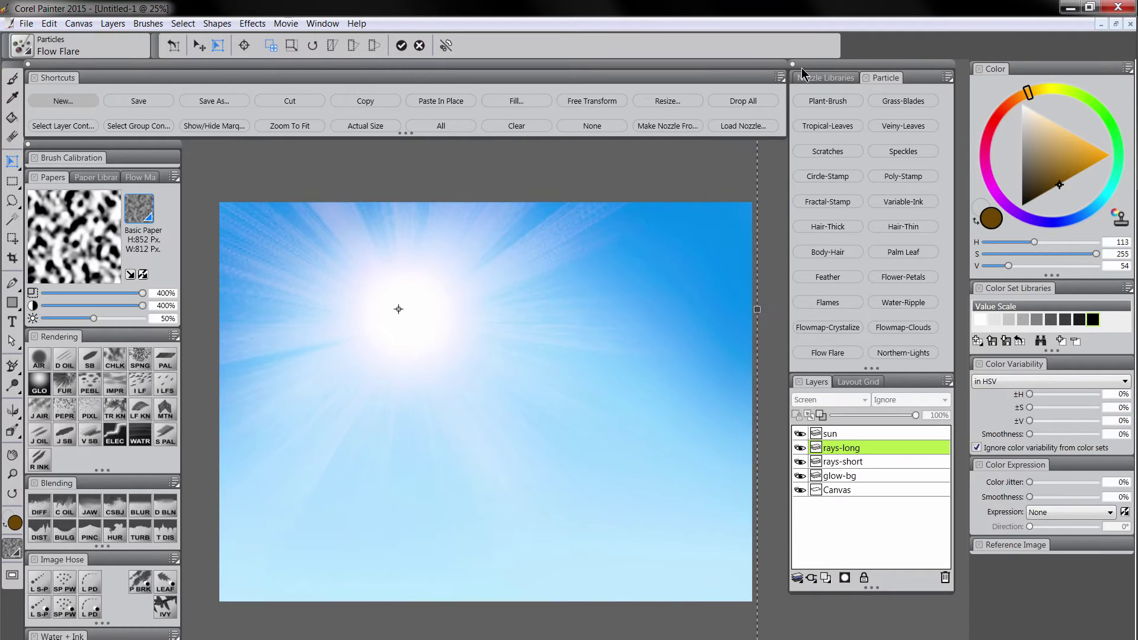
left_click(400, 48)
Step: Try Difference on rays-long and nudge it up, then return it to Screen at about 64% opacity
left_click(835, 402)
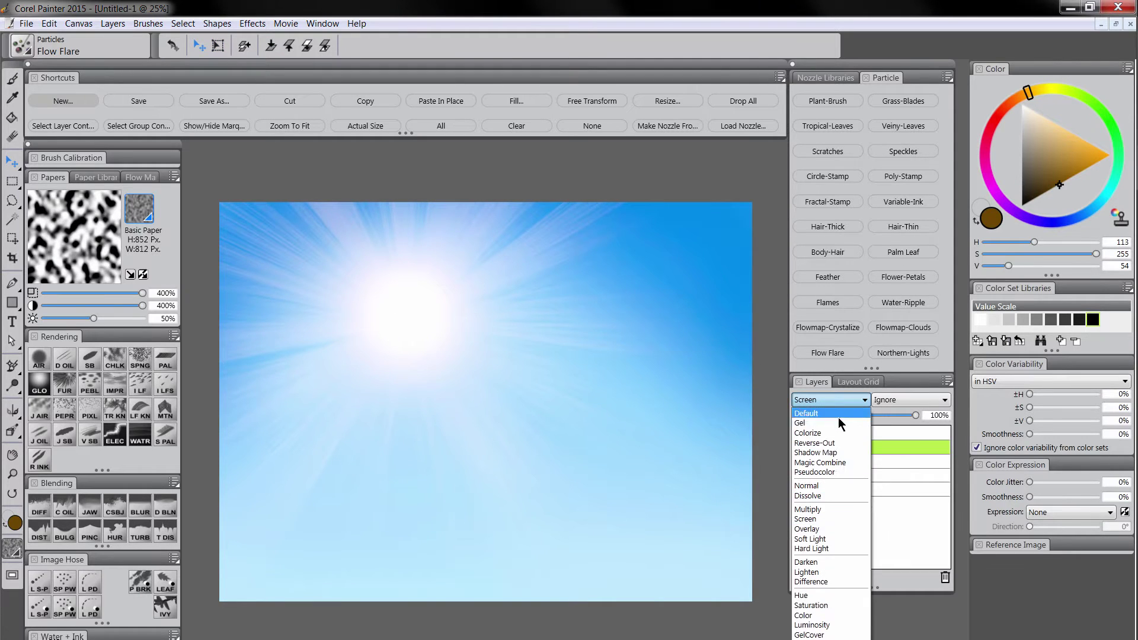
left_click(817, 581)
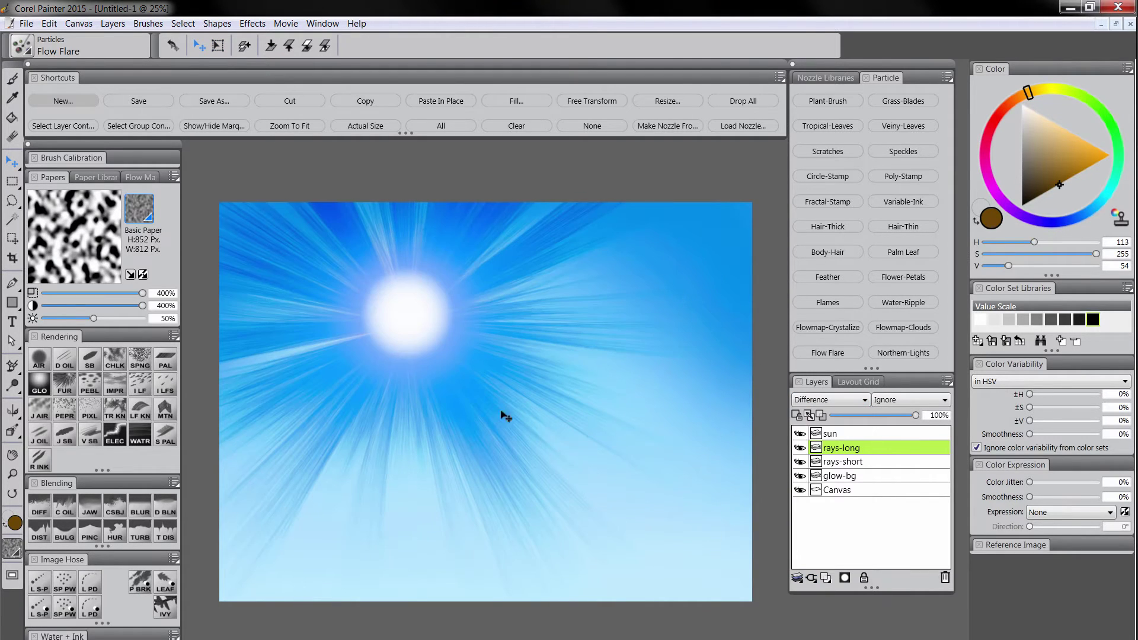
left_click_drag(460, 371, 463, 352)
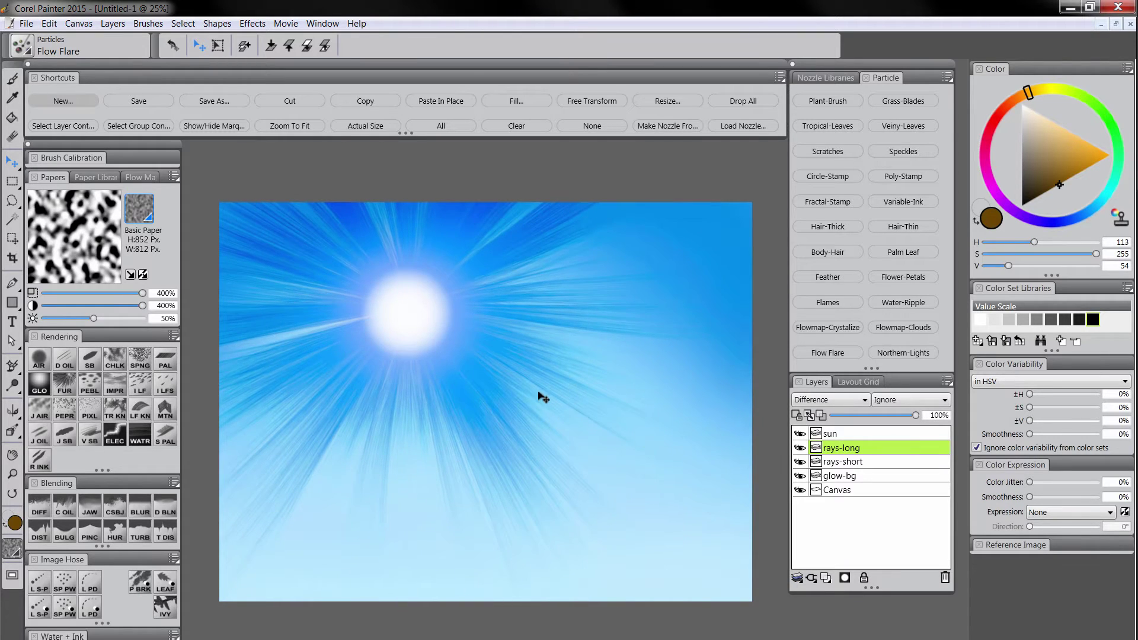
left_click(841, 401)
left_click(822, 509)
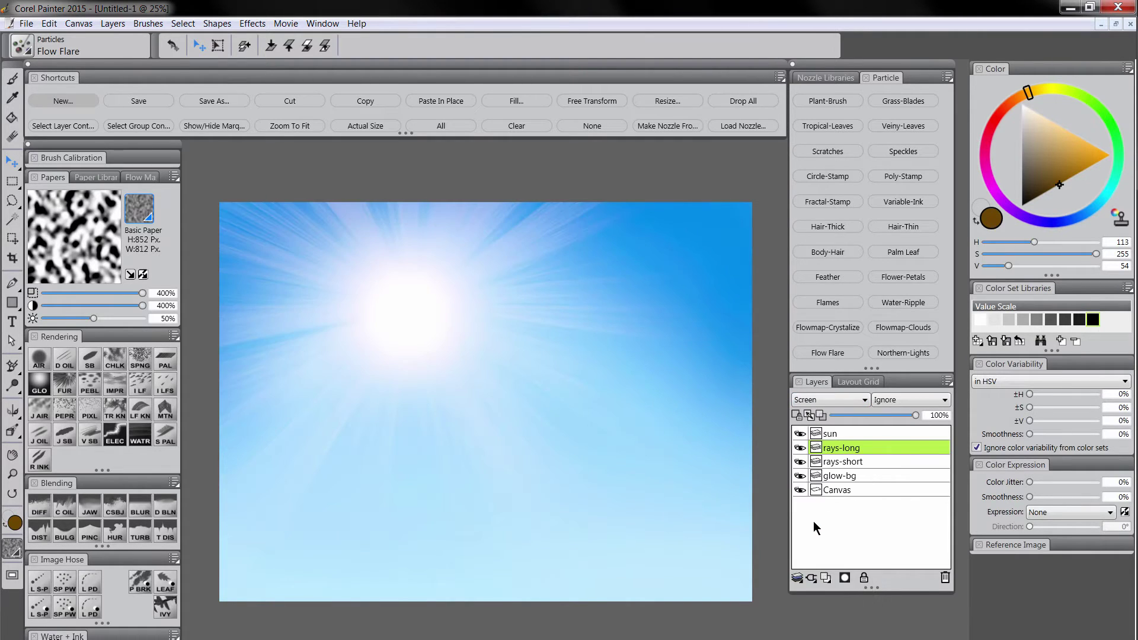
left_click(898, 415)
left_click(858, 415)
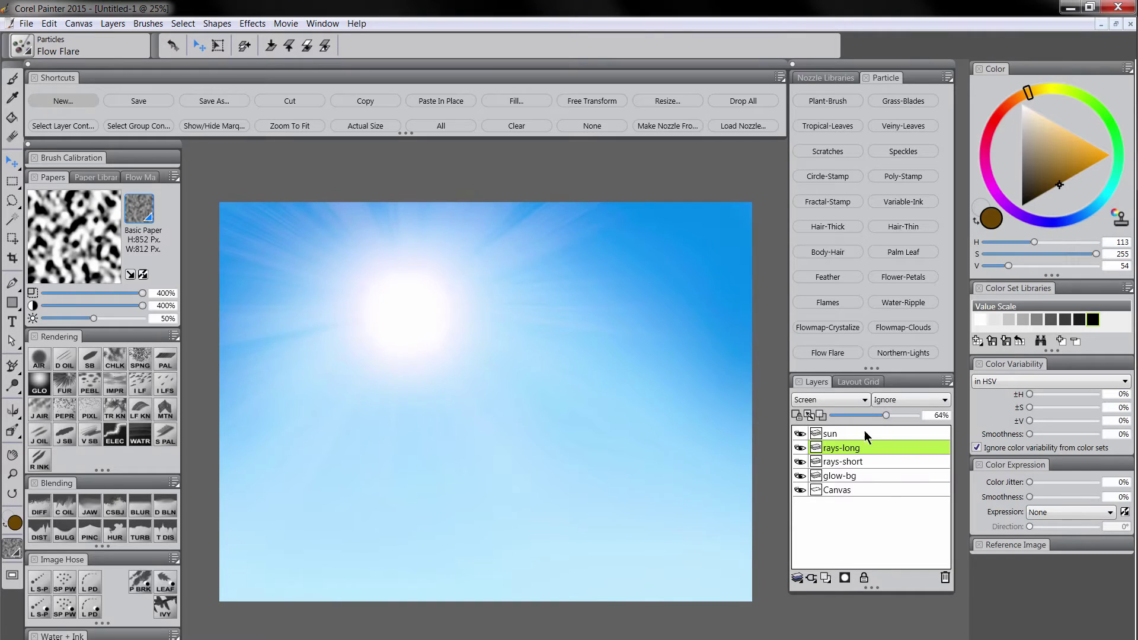
left_click_drag(453, 538, 468, 524)
Step: Select the sun, rays-long, rays-short and glow-bg layers and group them with Ctrl+G
left_click(864, 461)
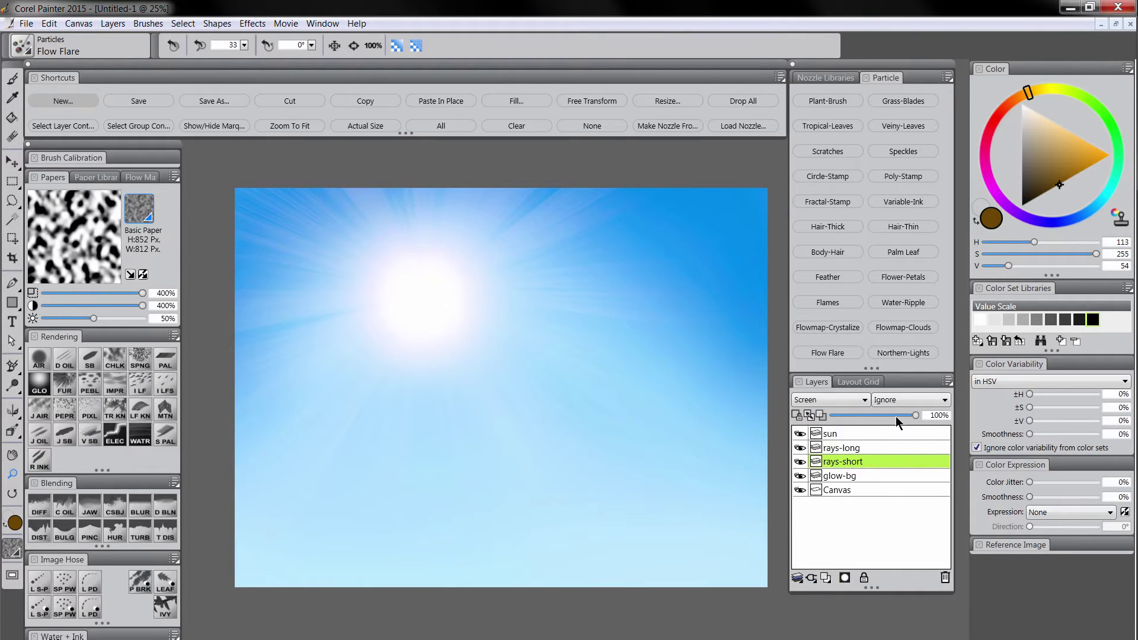
left_click(862, 476)
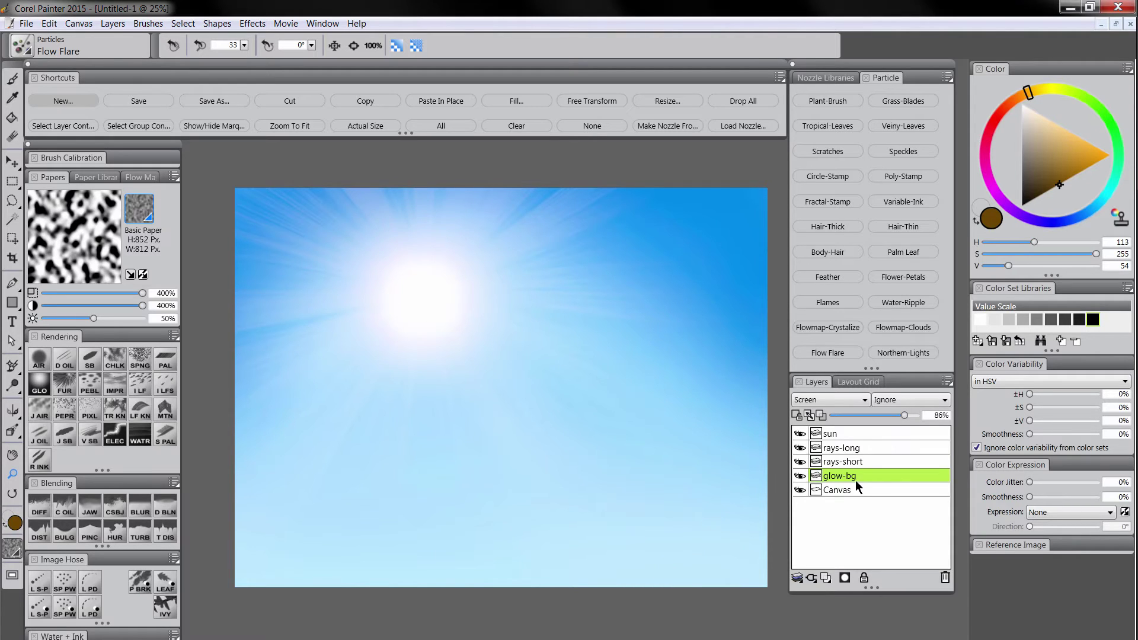
left_click(845, 435)
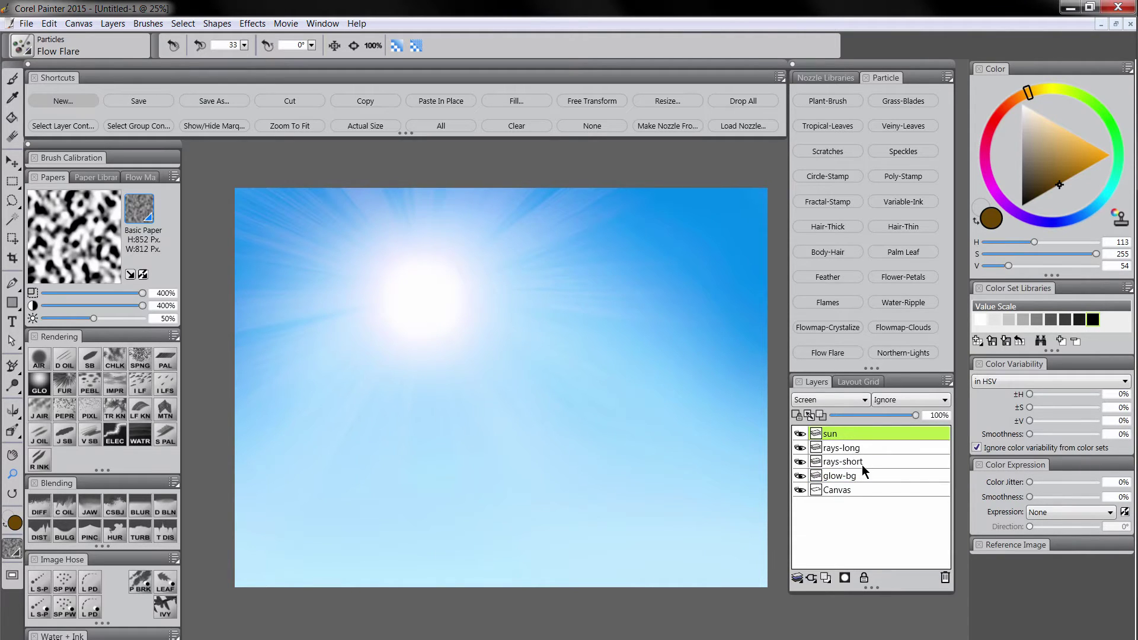
left_click(859, 473, "shift")
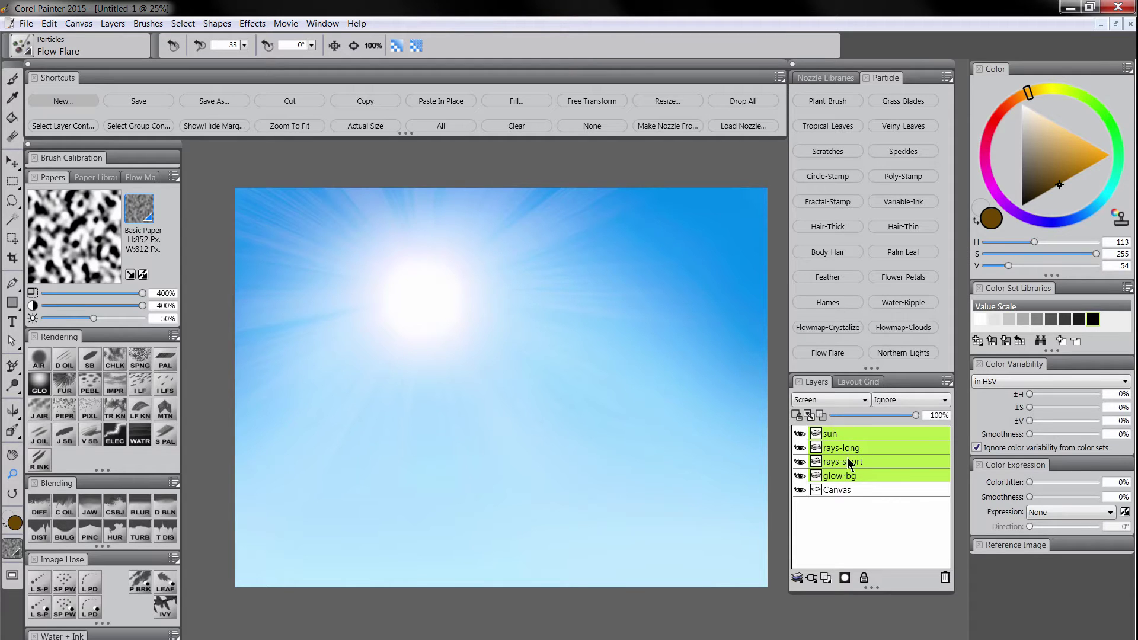
key("ctrl+g")
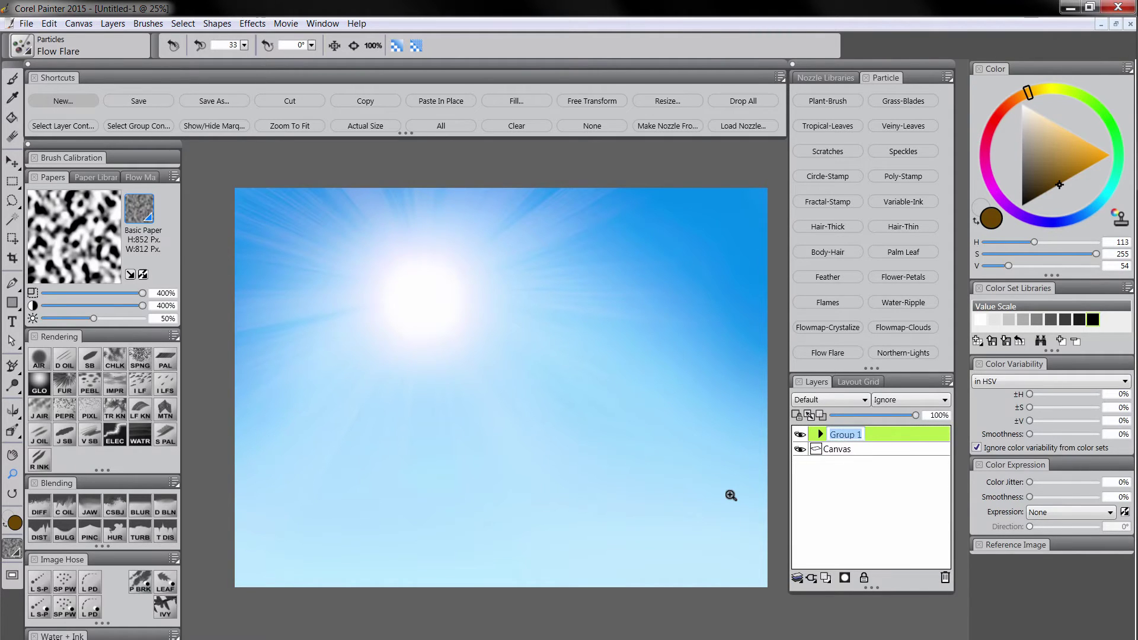
Step: Add a new layer named lens-flare above the sun layer inside the sun group
type("sun")
left_click(819, 434)
left_click(842, 450)
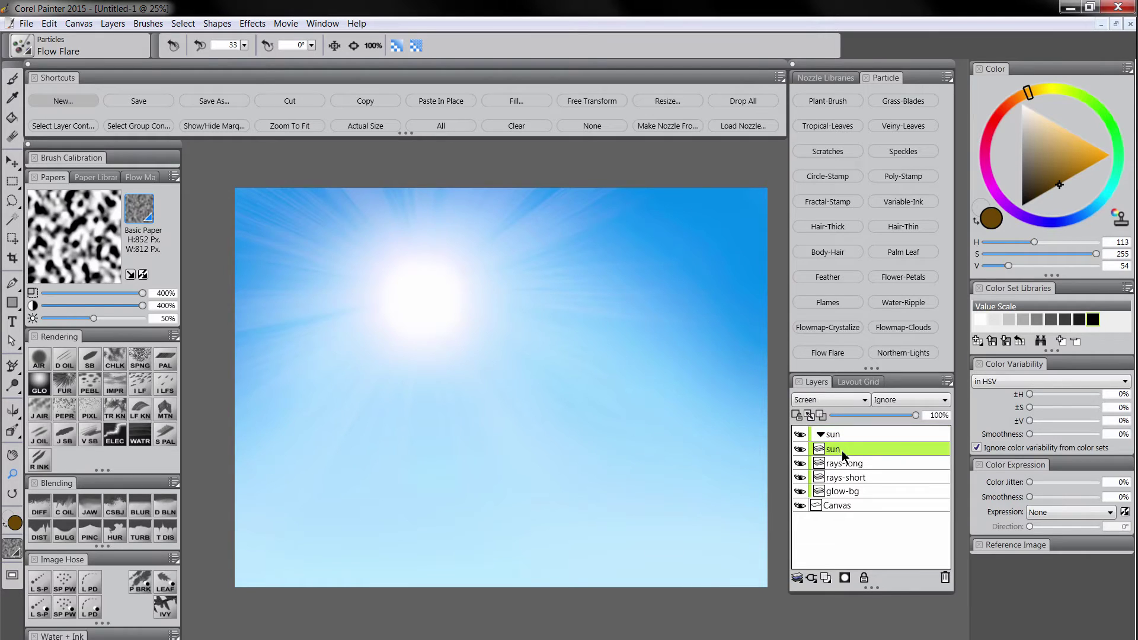
left_click(826, 578)
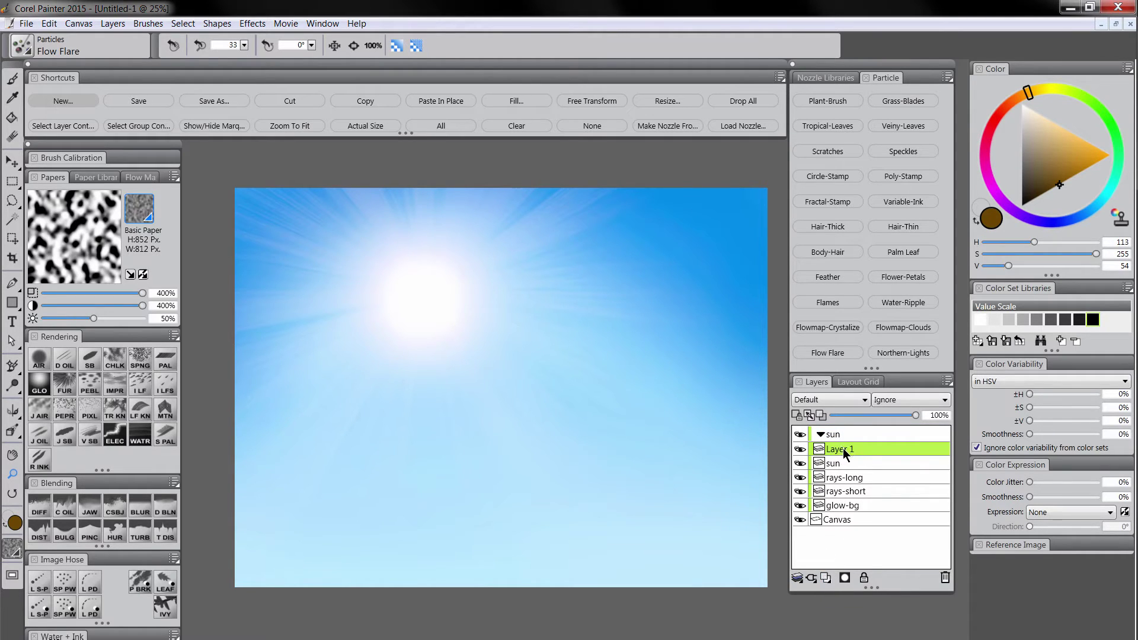
double_click(844, 453)
type("lens-fl")
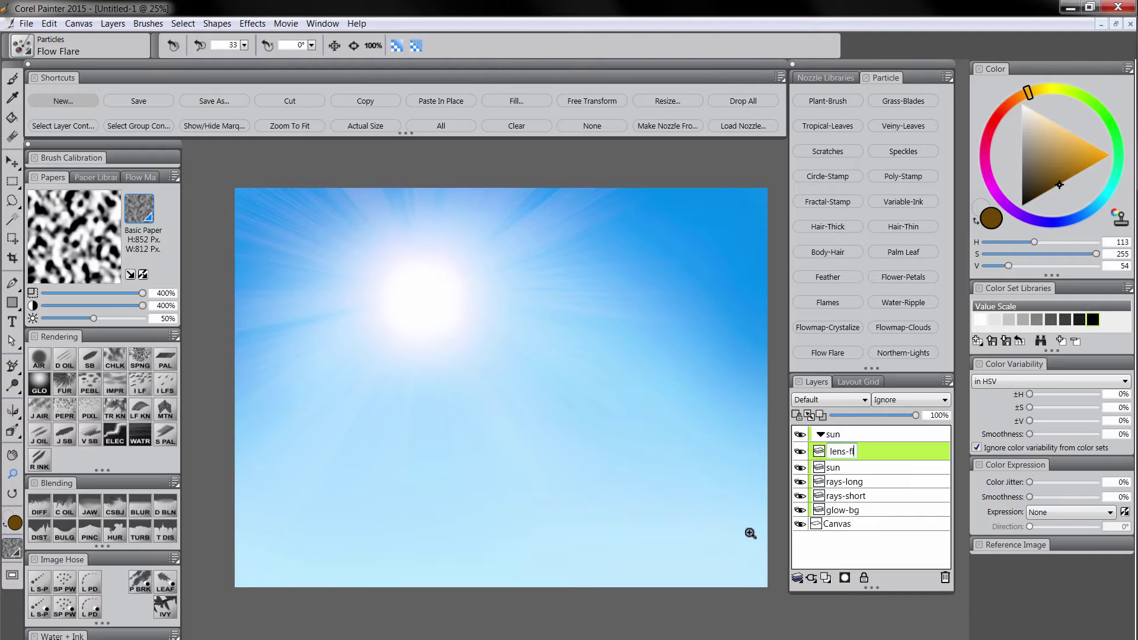
type("are")
key("Return")
Step: Fill a small oval selection below-right of the sun on the Screen-blended lens-flare layer
left_click(12, 185)
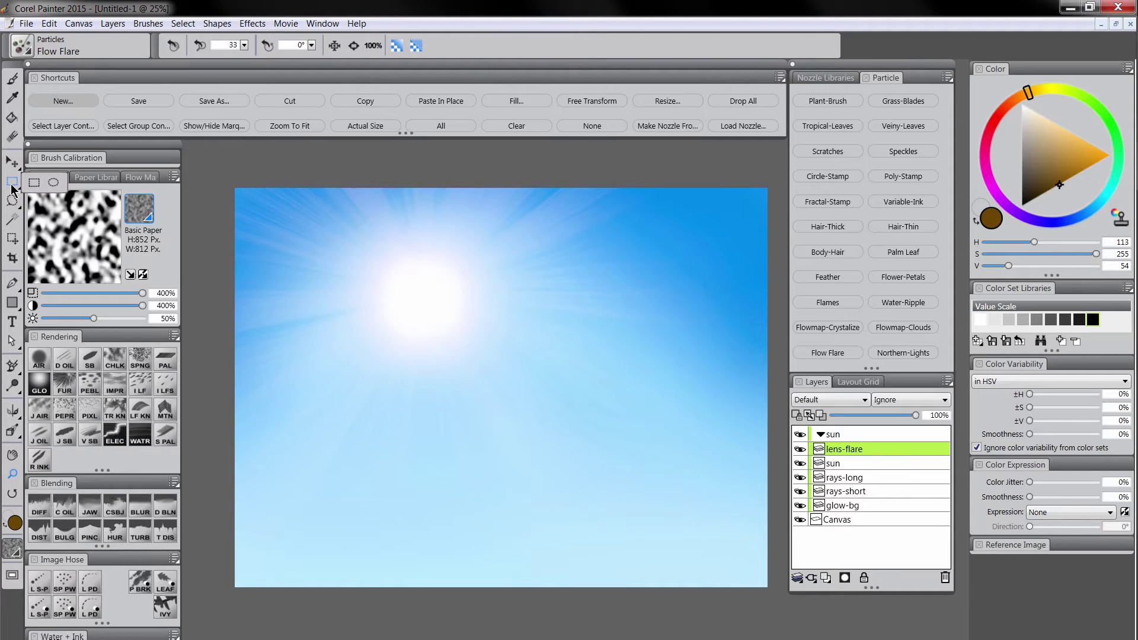
left_click(54, 182)
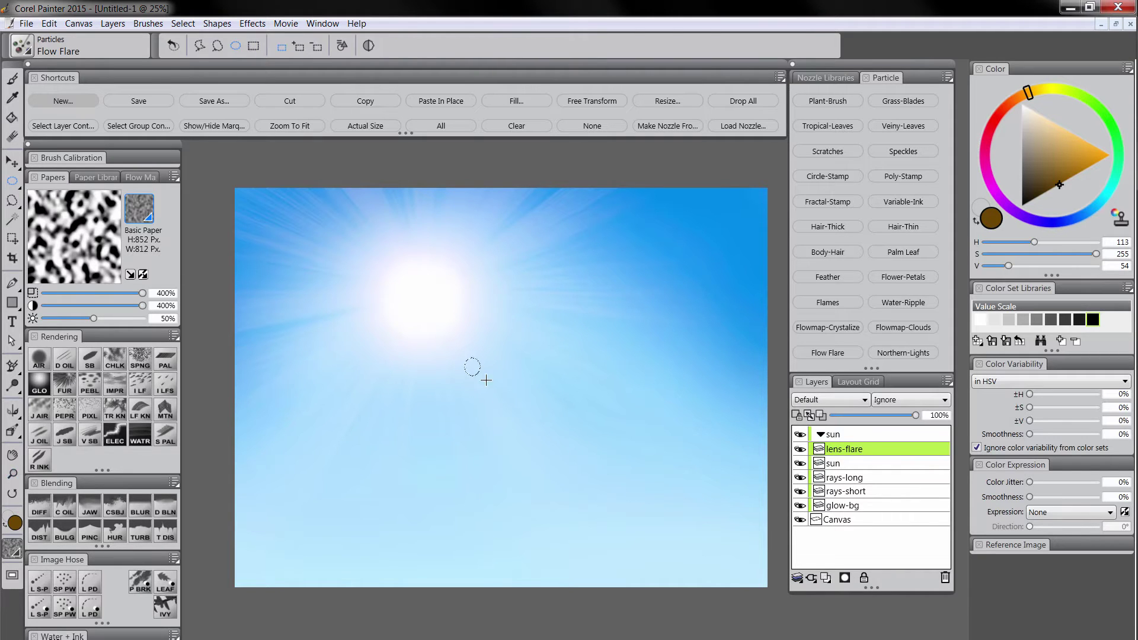
left_click_drag(486, 380, 504, 396)
left_click(836, 400)
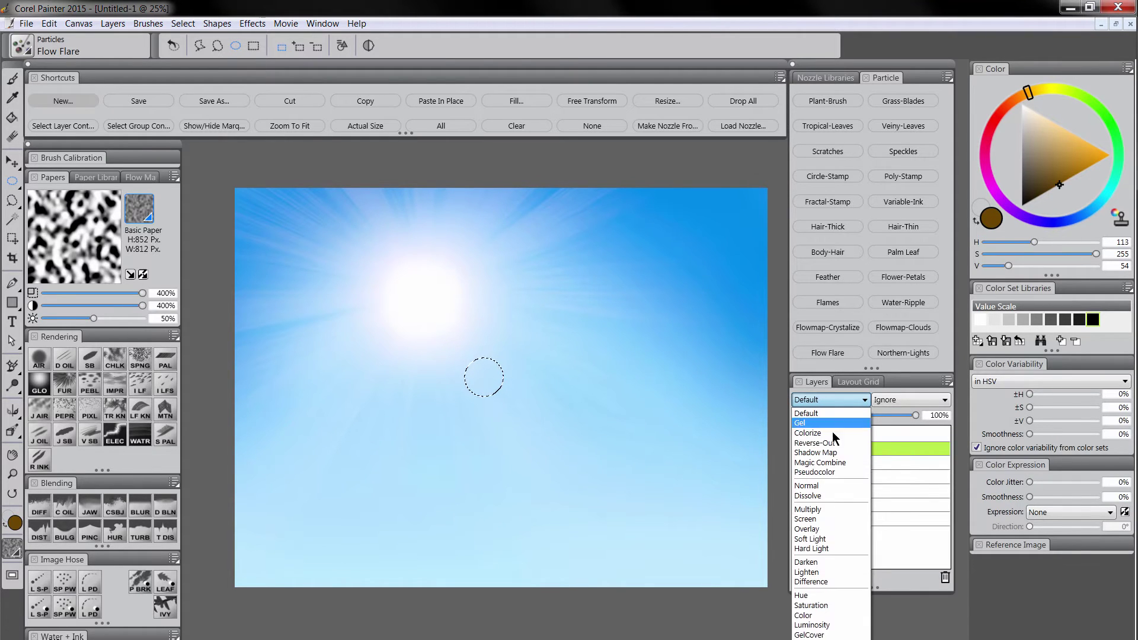
left_click(821, 518)
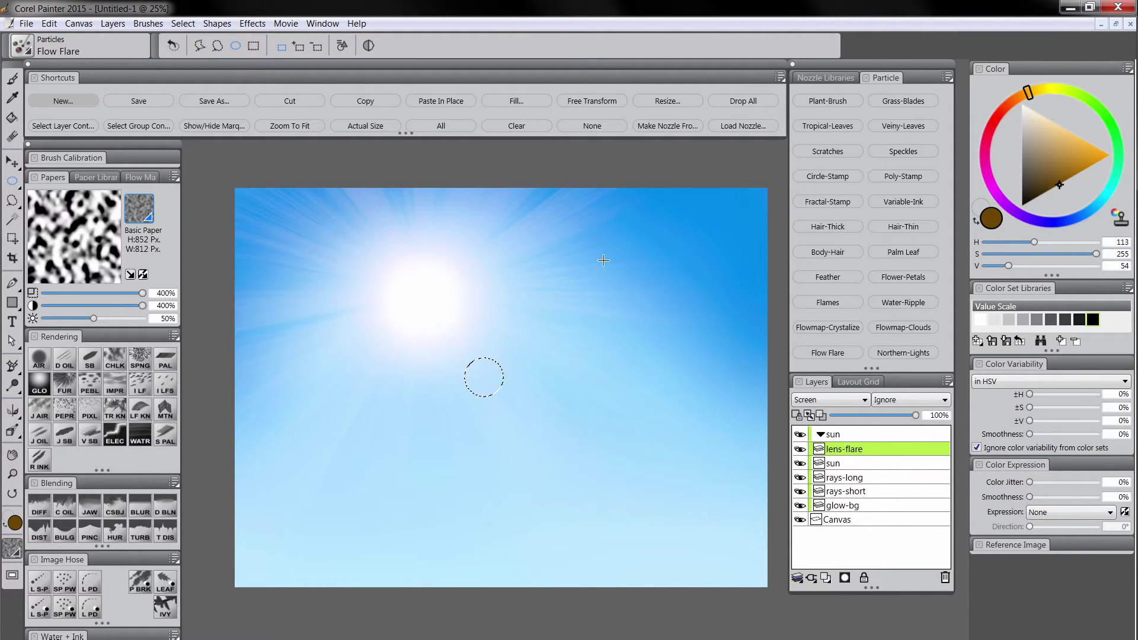
left_click(517, 102)
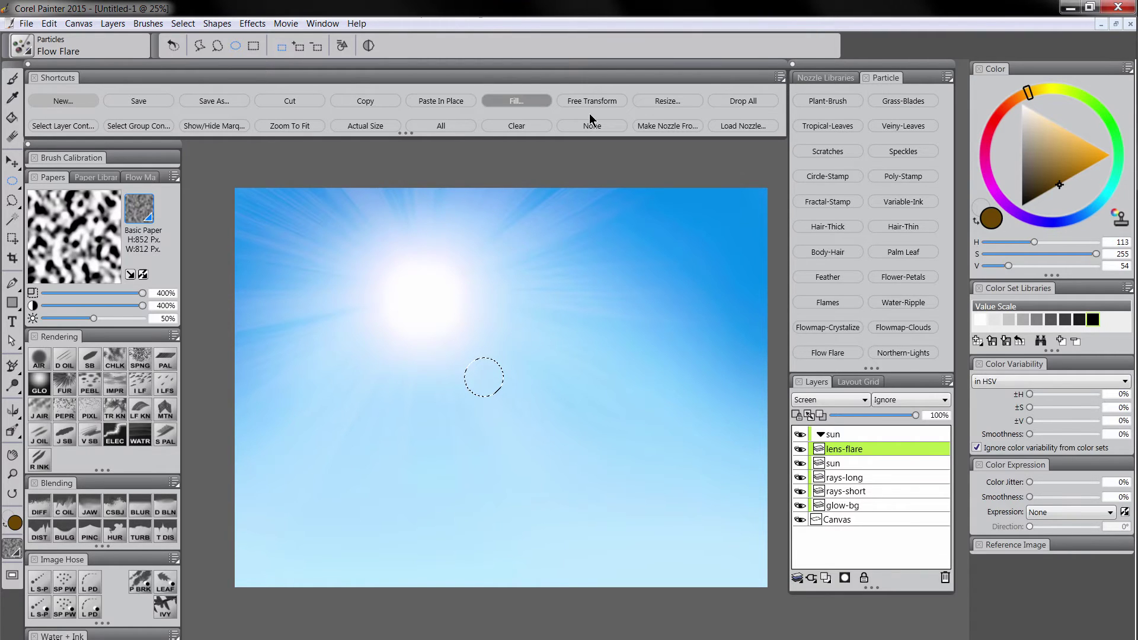
left_click_drag(548, 387, 849, 220)
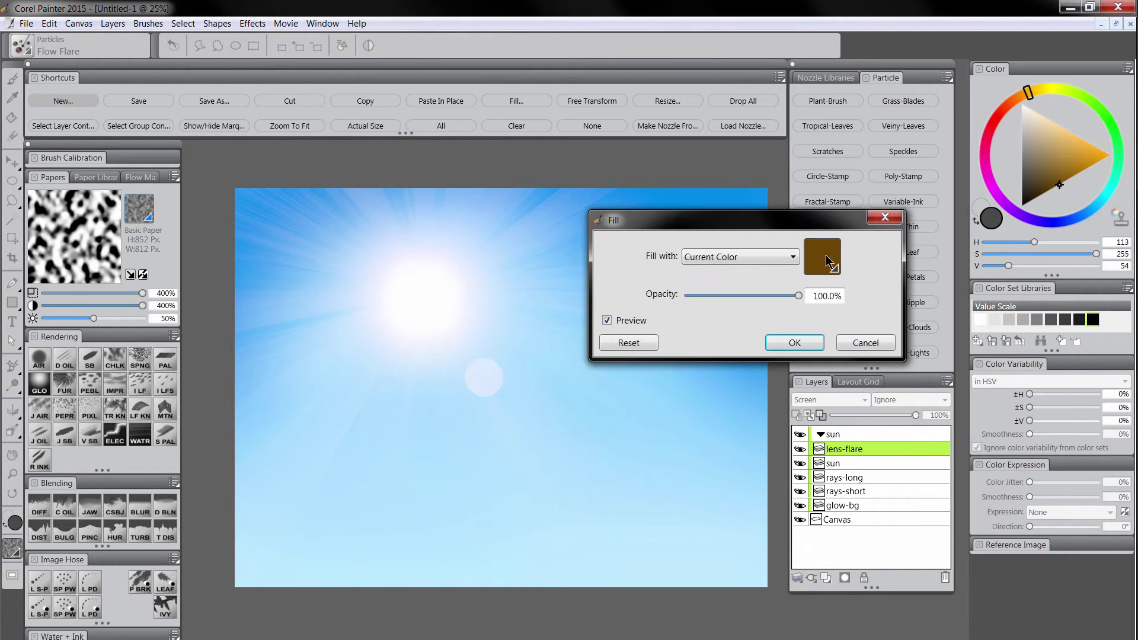
left_click(795, 344)
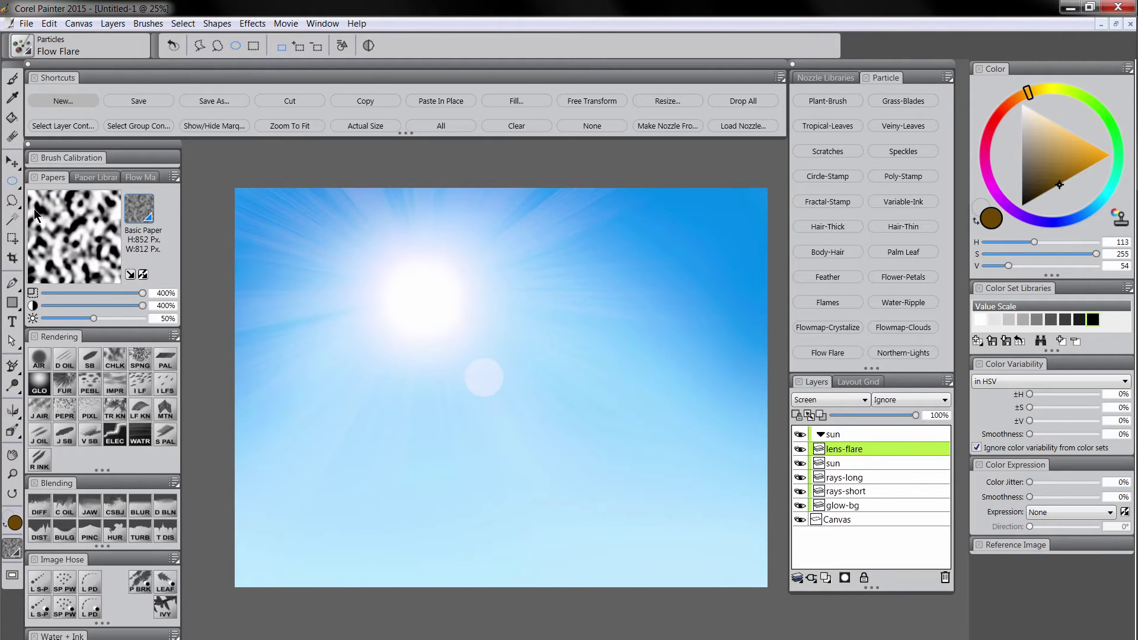
left_click(12, 162)
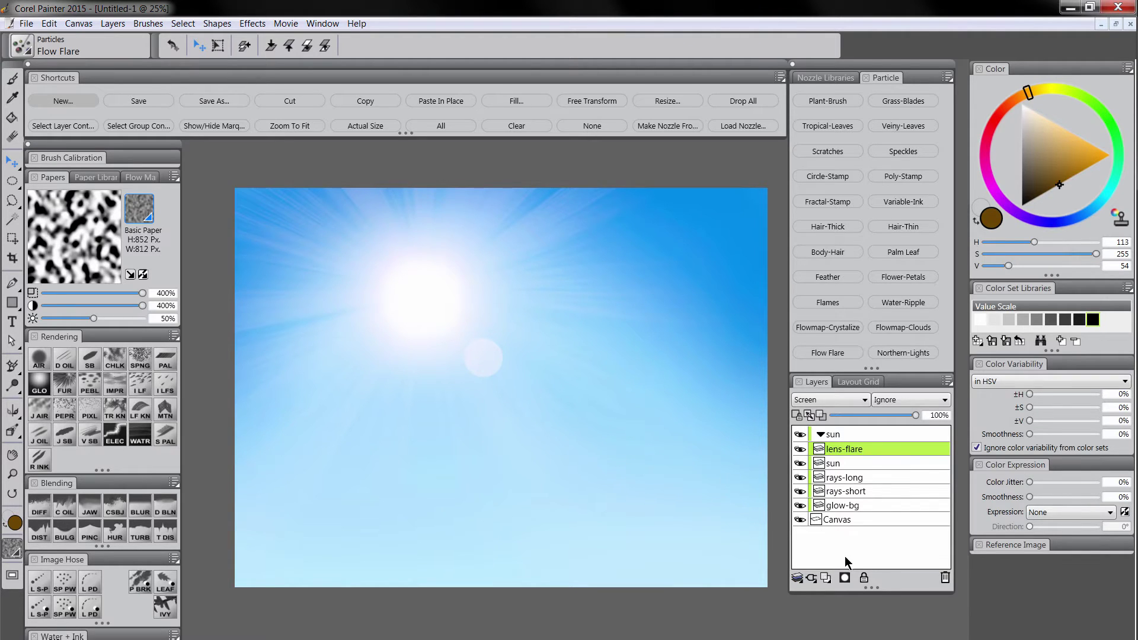
Step: Add a new layer named guide above lens-flare
left_click(826, 578)
double_click(850, 452)
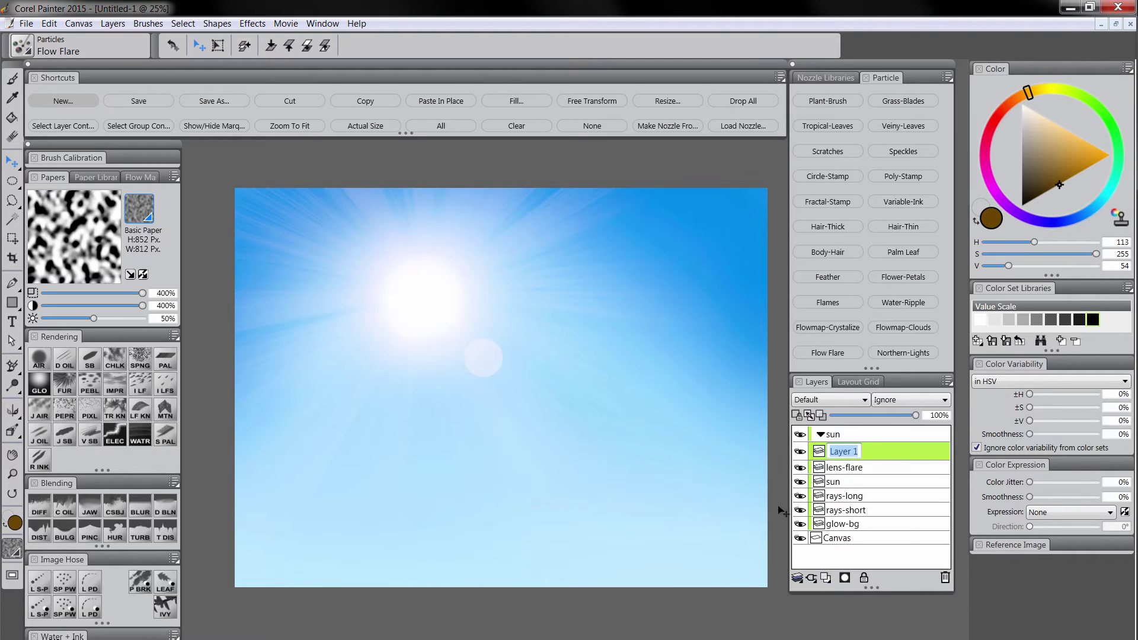
type("guide")
key("Return")
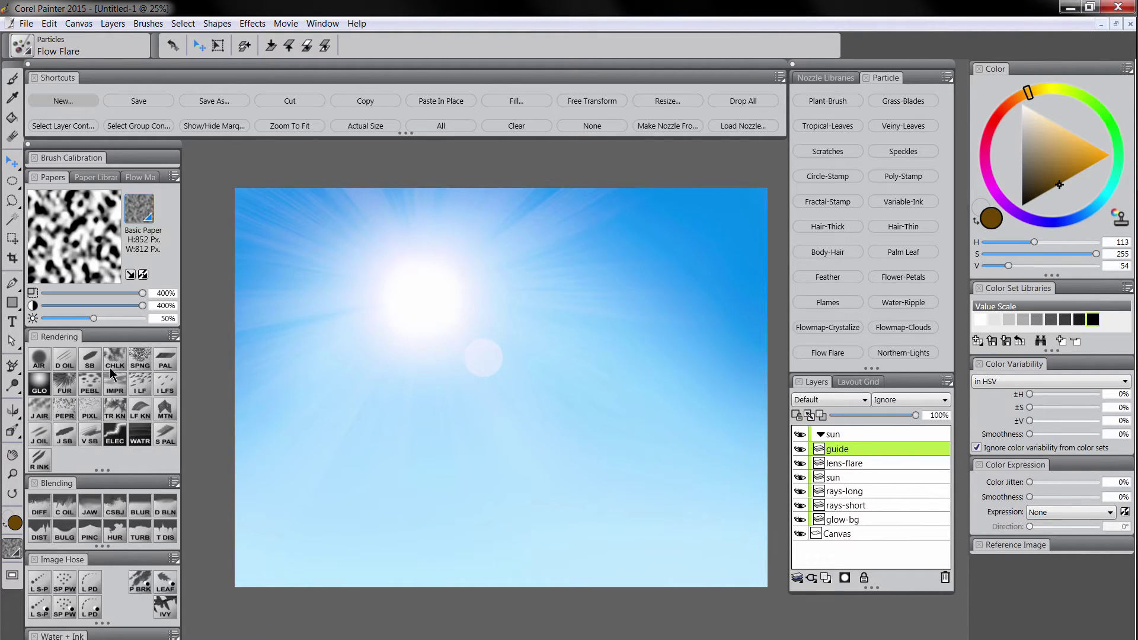
Step: Draw a straight red diagonal line with the Scratchboard Tool at size 8.9, faded to 16%
left_click(66, 366)
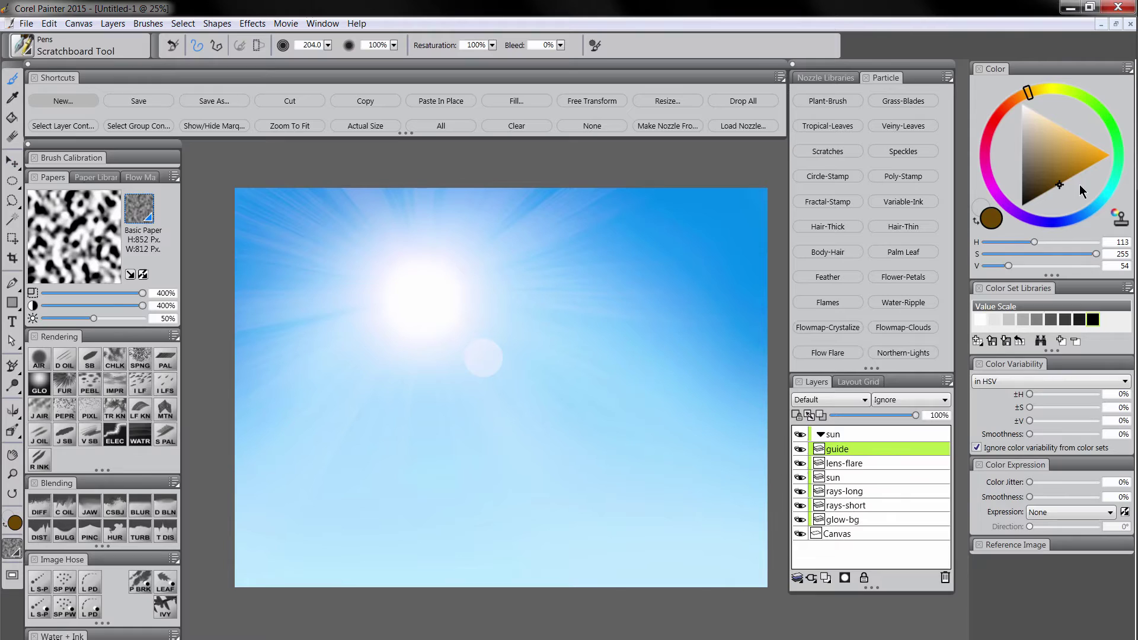
left_click(988, 137)
left_click(1110, 155)
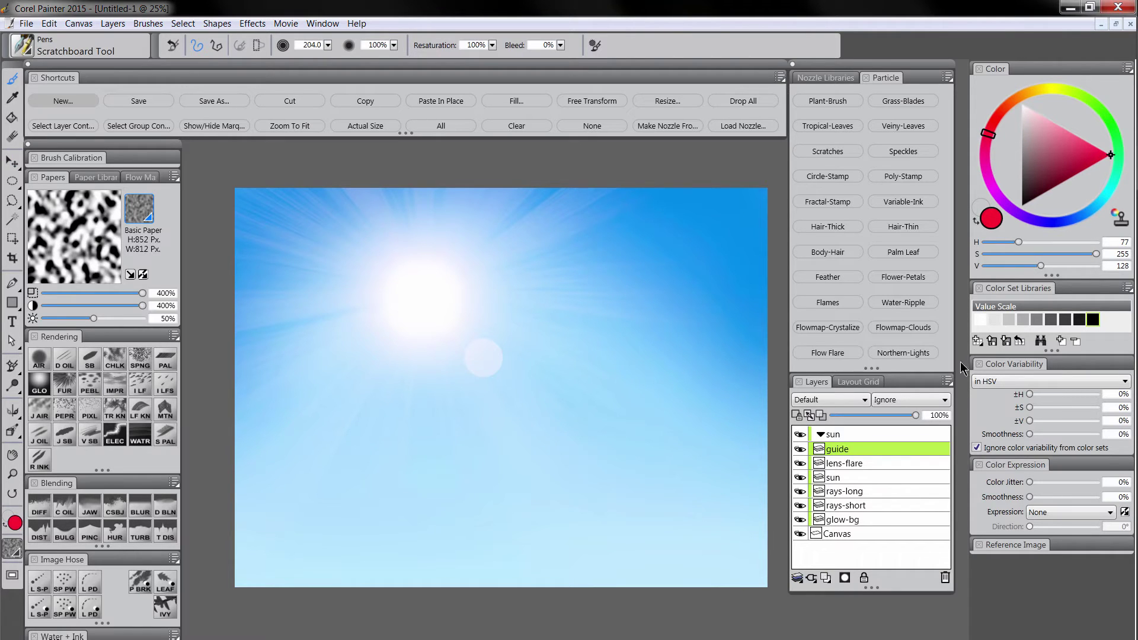
left_click(215, 49)
mouse_move(432, 304)
left_mouse_down()
mouse_move(451, 323)
mouse_move(409, 318)
left_mouse_up()
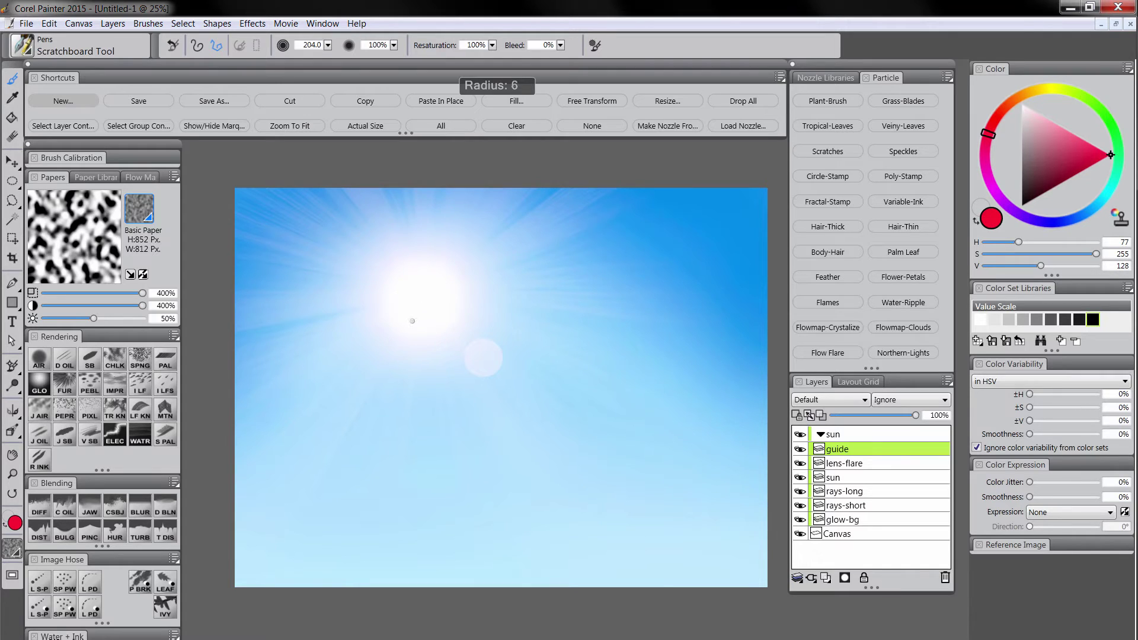
left_click(285, 213)
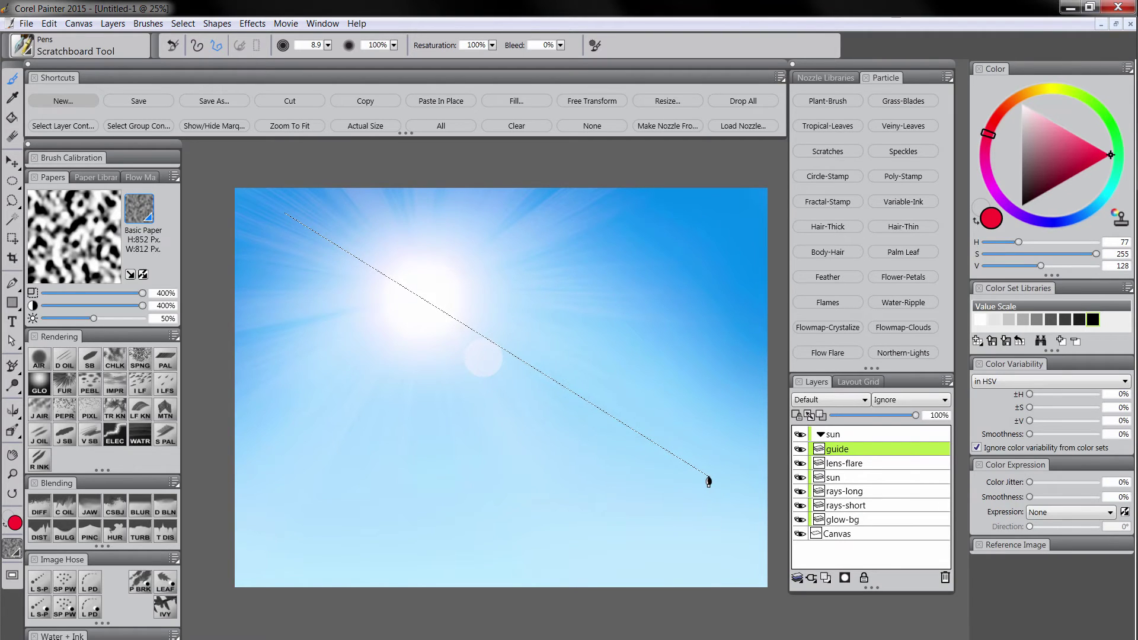
left_click(773, 516)
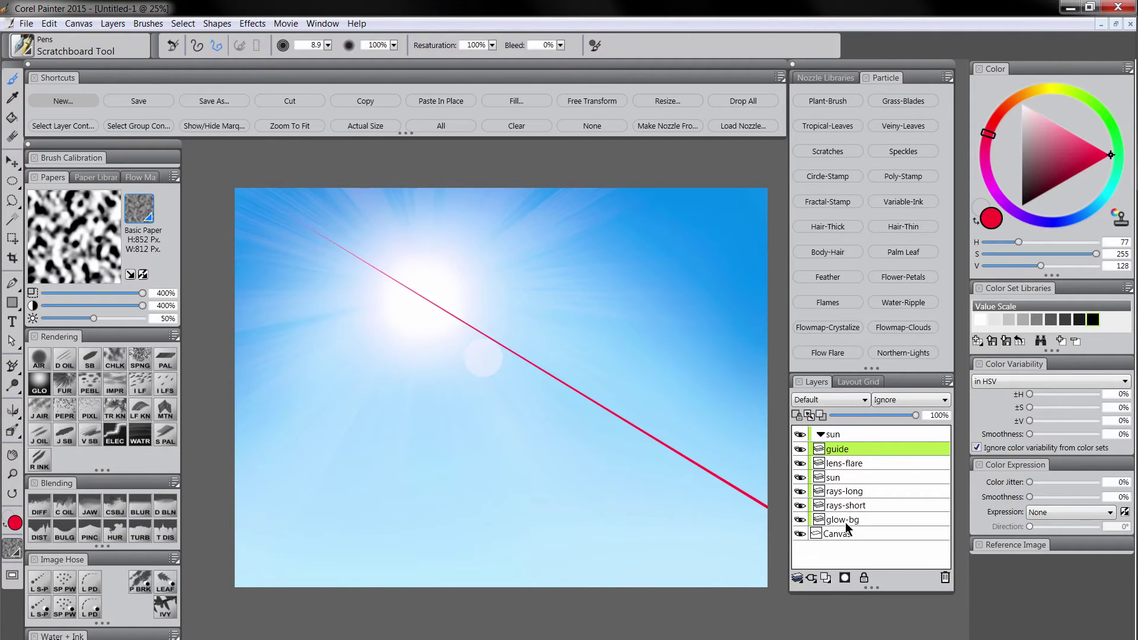
left_click(850, 414)
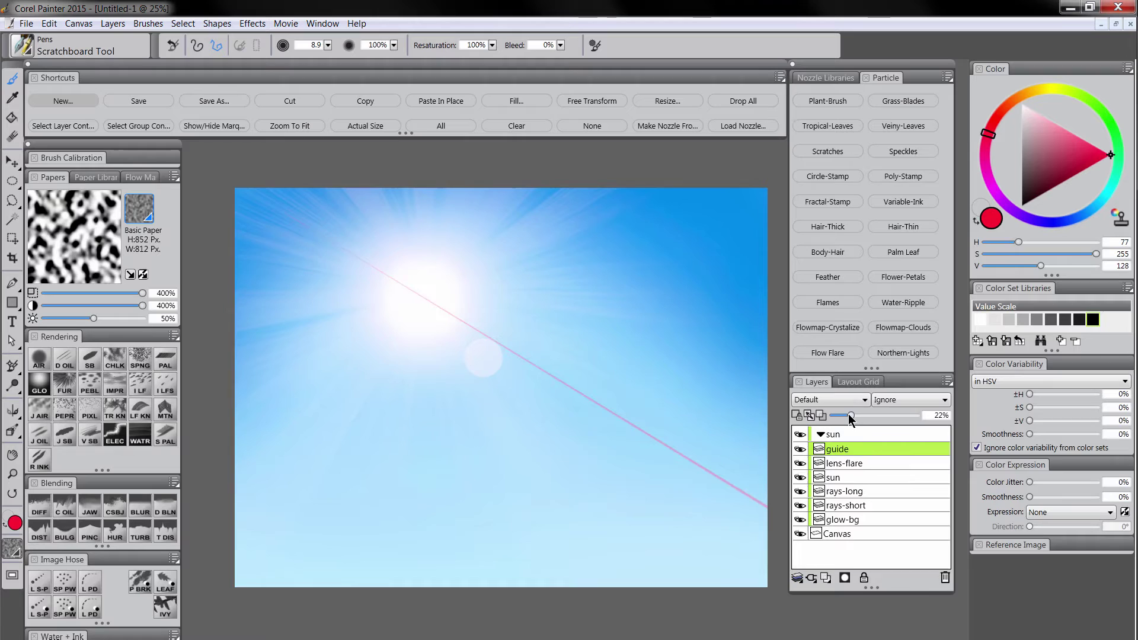
Step: Duplicate the lens-flare circle into copies placed down the diagonal line
left_click(856, 465)
left_click(11, 161)
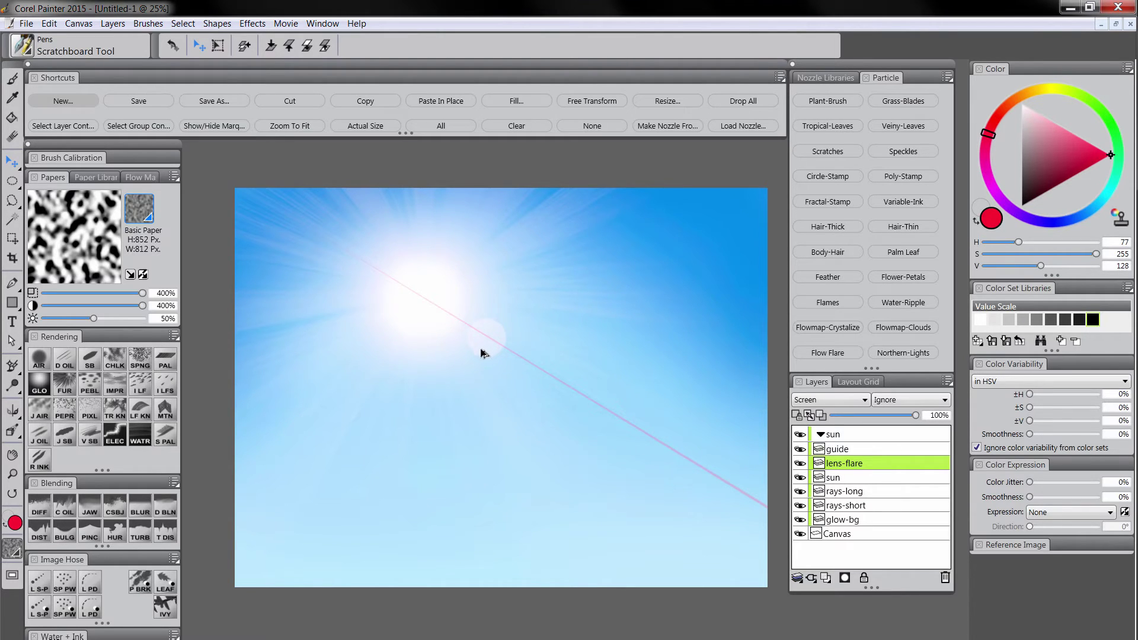
left_click_drag(484, 350, 530, 376)
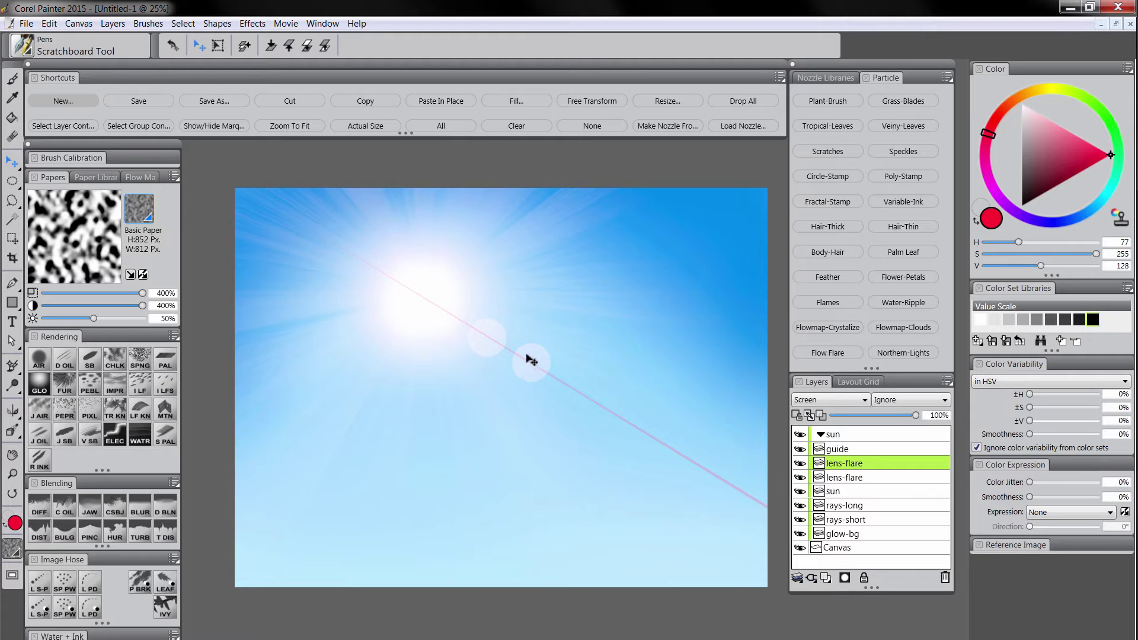
left_click_drag(544, 378, 615, 413)
left_click_drag(616, 414, 658, 442)
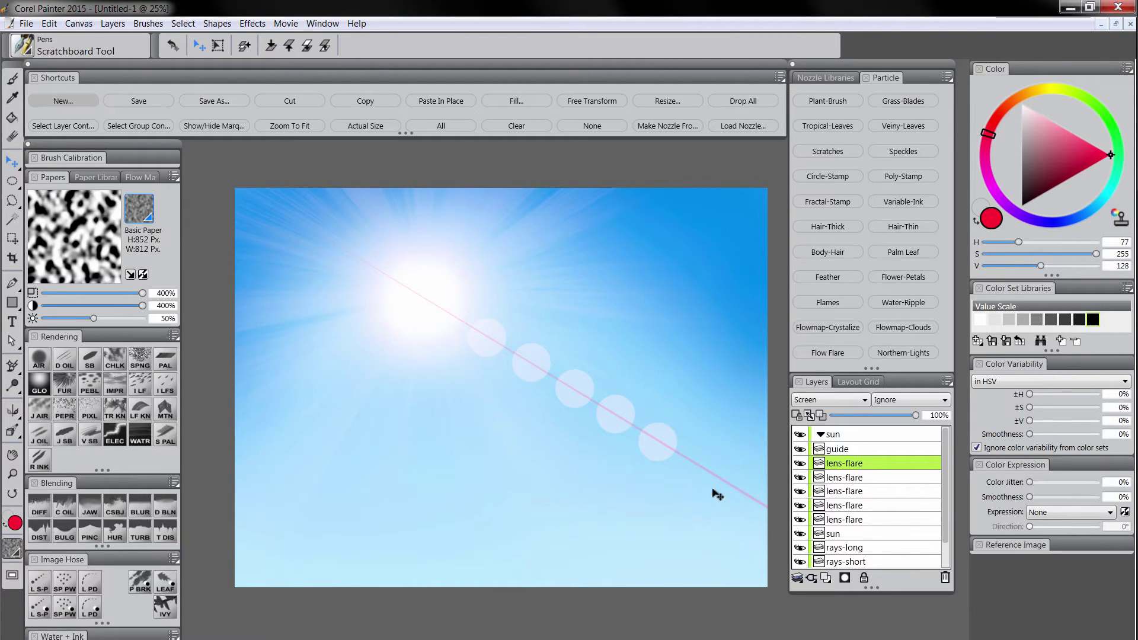
Step: Shrink two of the flare circles with Free Transform so their sizes vary
key("ctrl+t")
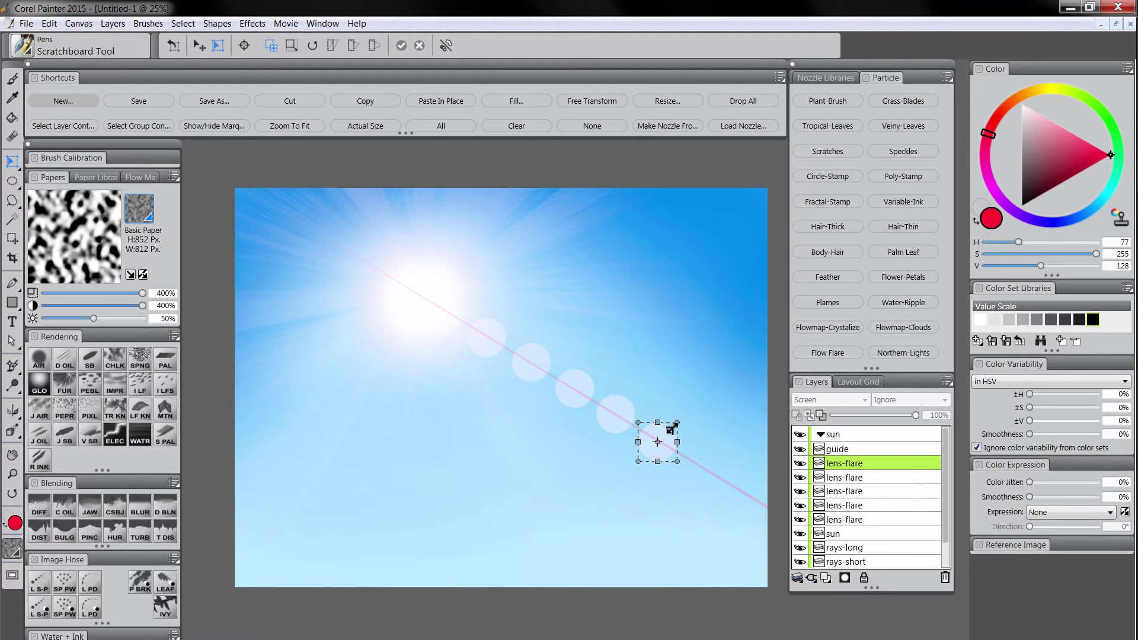
left_click_drag(676, 425, 664, 433)
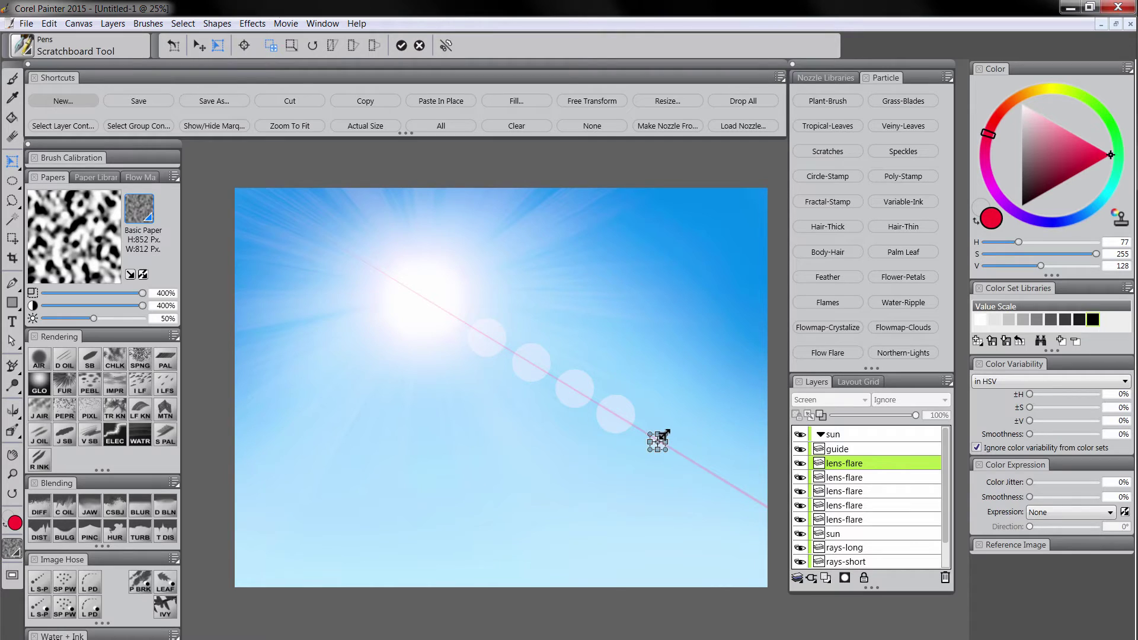
left_click(402, 45)
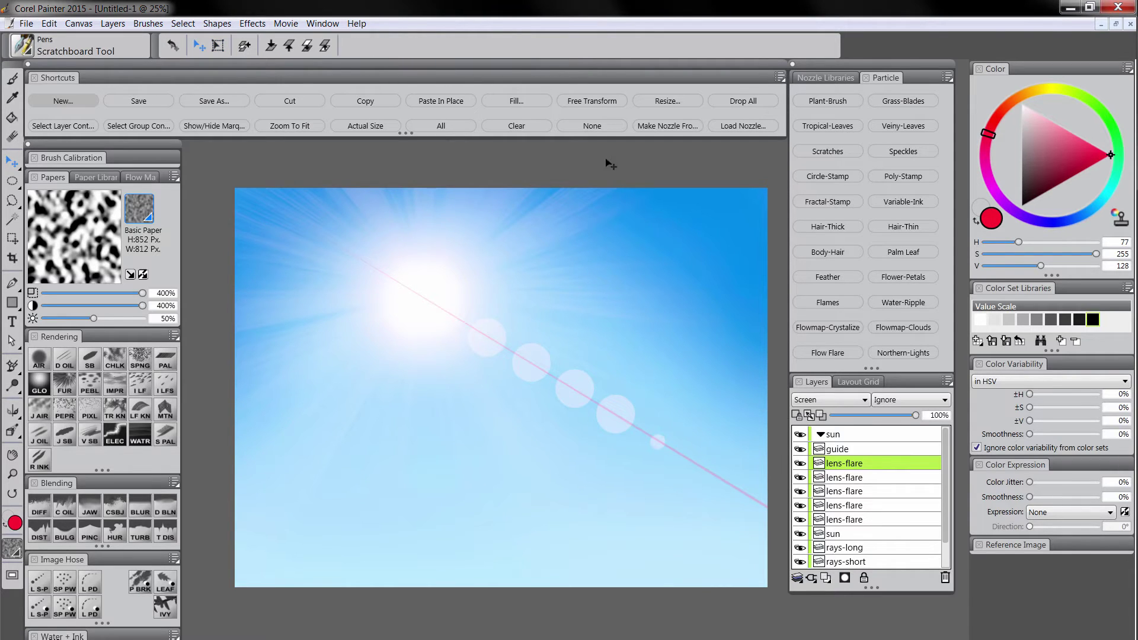
left_click(853, 478)
key("ctrl+t")
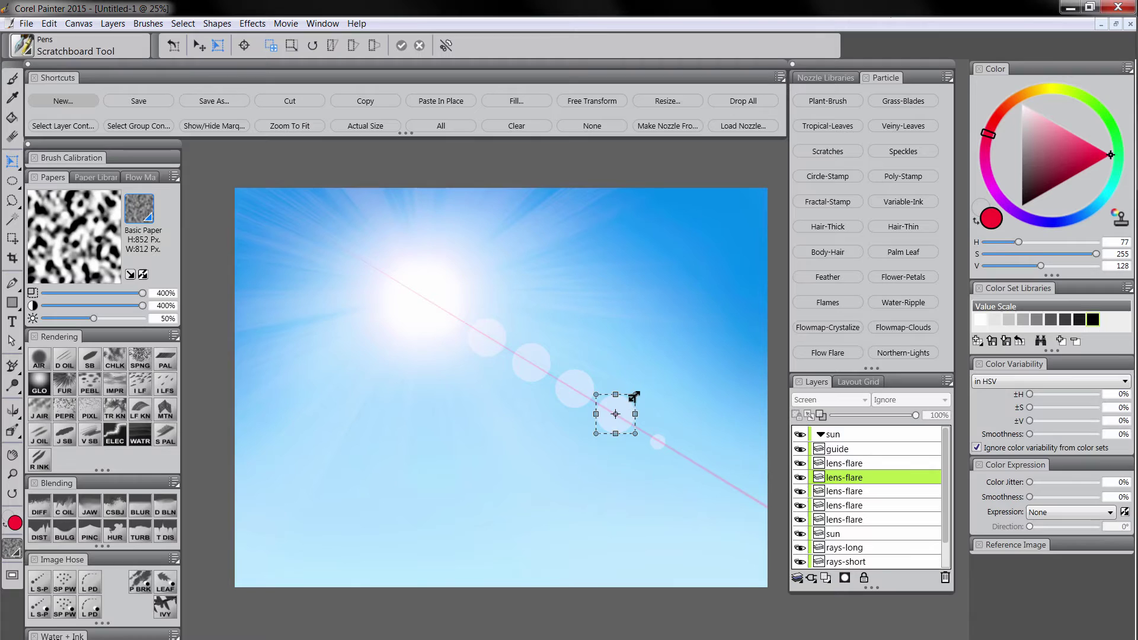
left_click_drag(633, 396, 628, 402)
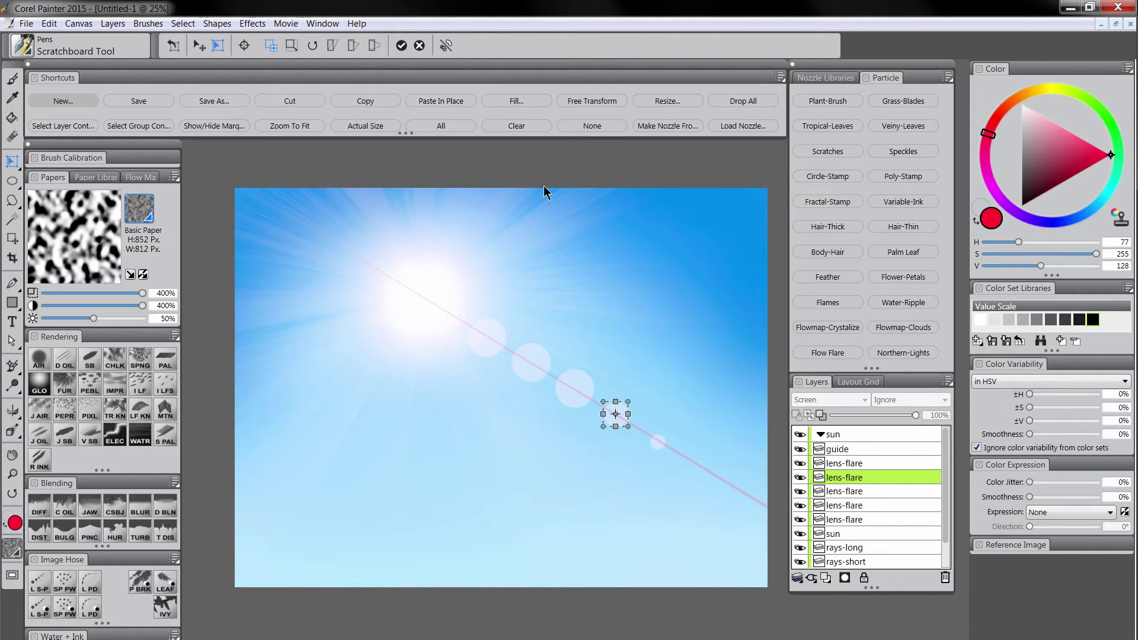
left_click(648, 521)
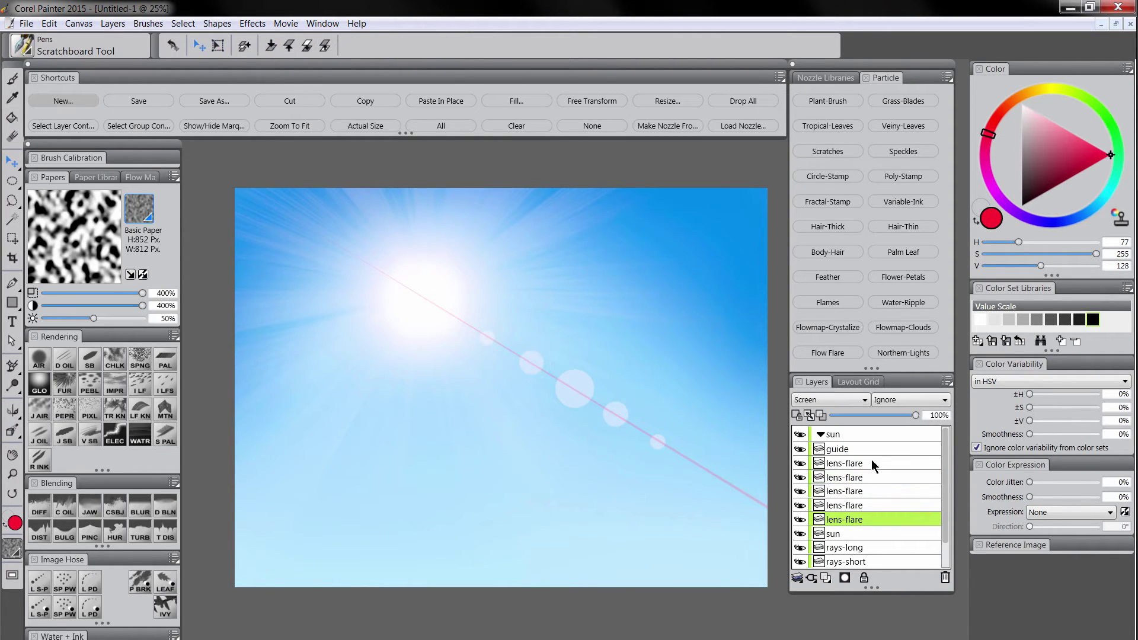
Step: Select all five lens-flare layers and group them into Group 1
left_click(857, 467)
left_click(869, 519, "shift")
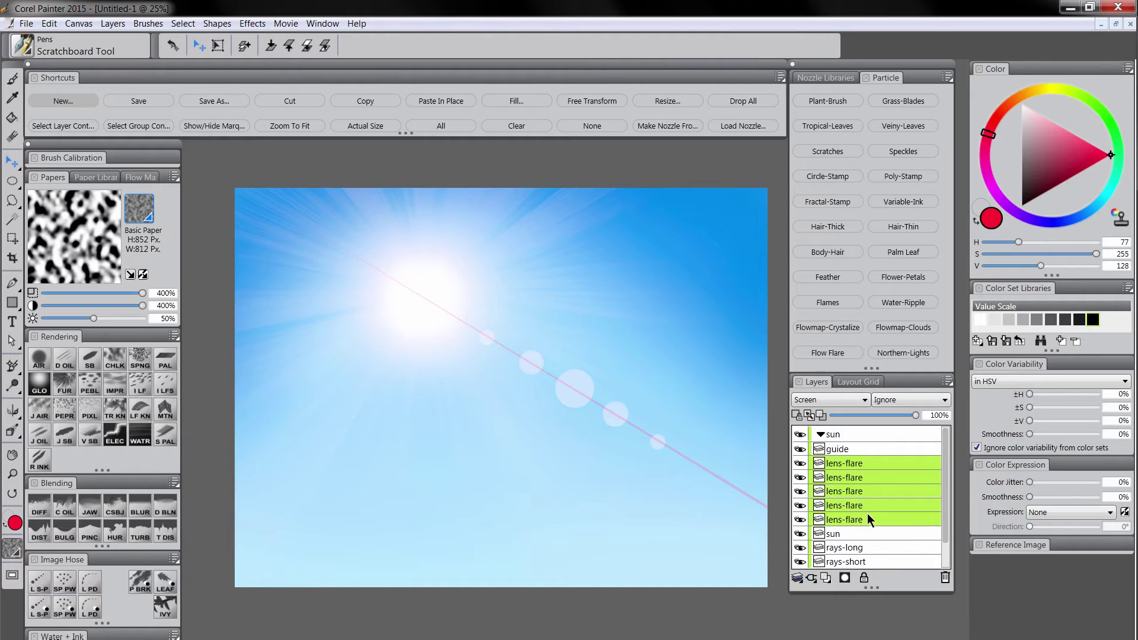
key("ctrl+g")
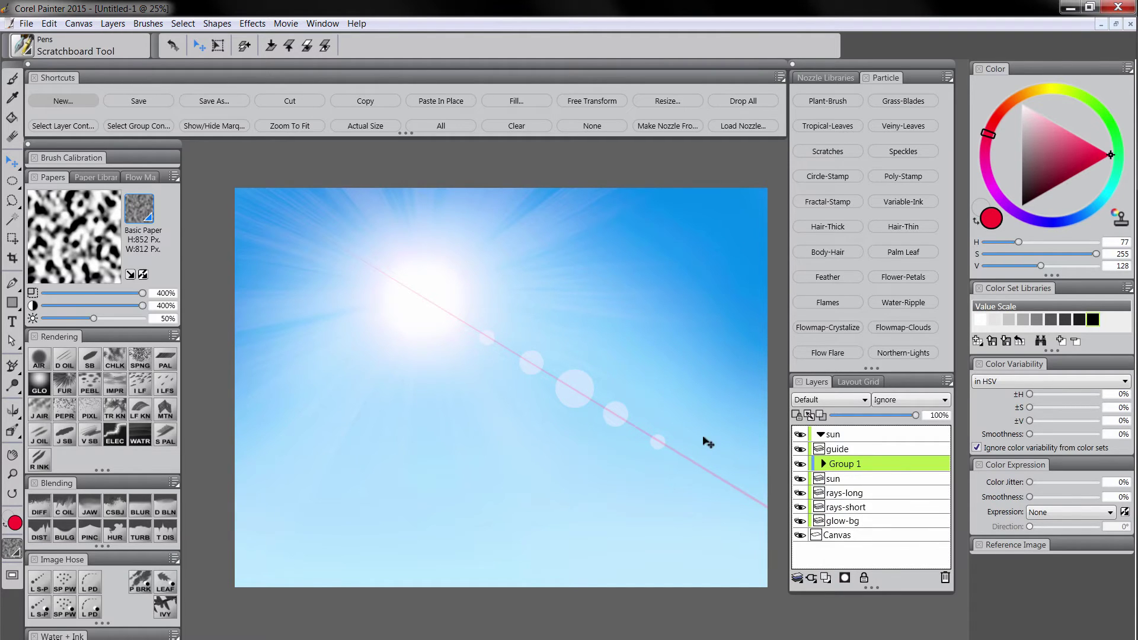
Step: Duplicate Group 1, move the copy up-left past the sun, and group both
right_click(859, 464)
left_click(926, 509)
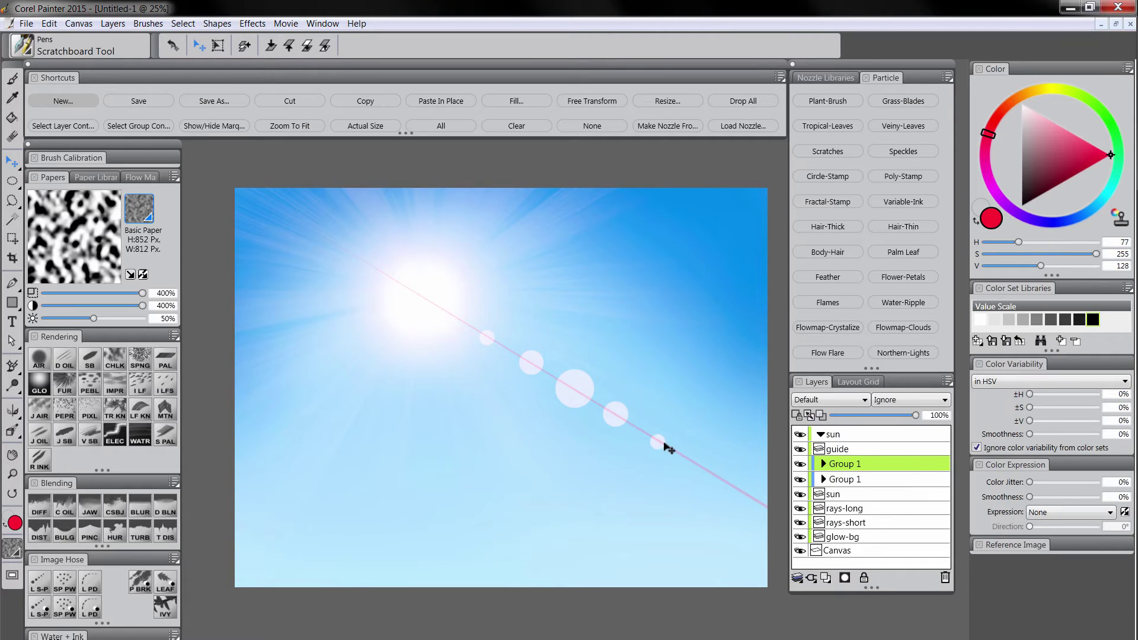
left_click_drag(669, 449, 376, 275)
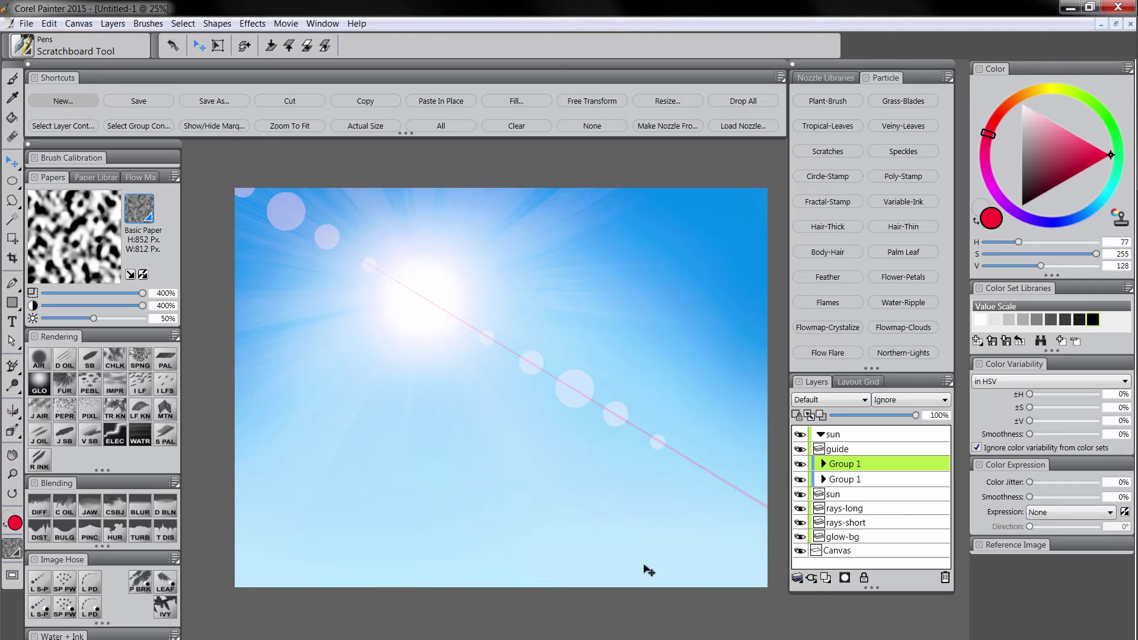
left_click(864, 477, "shift")
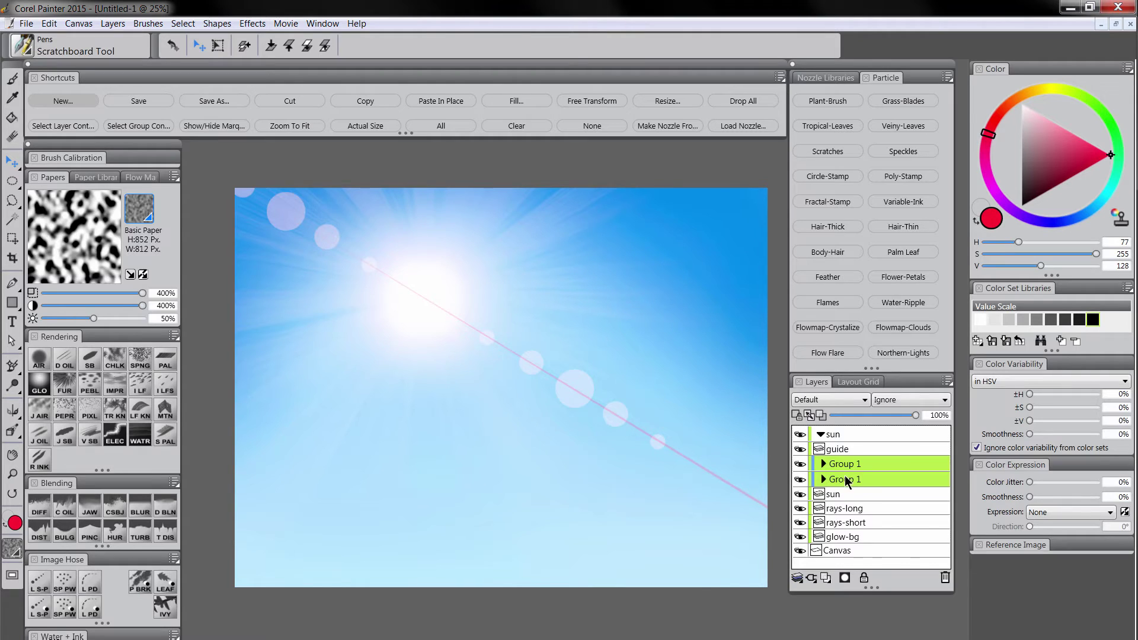
key("ctrl+g")
Step: Set the combined flare group to Screen and rename it lens-flare
left_click(827, 402)
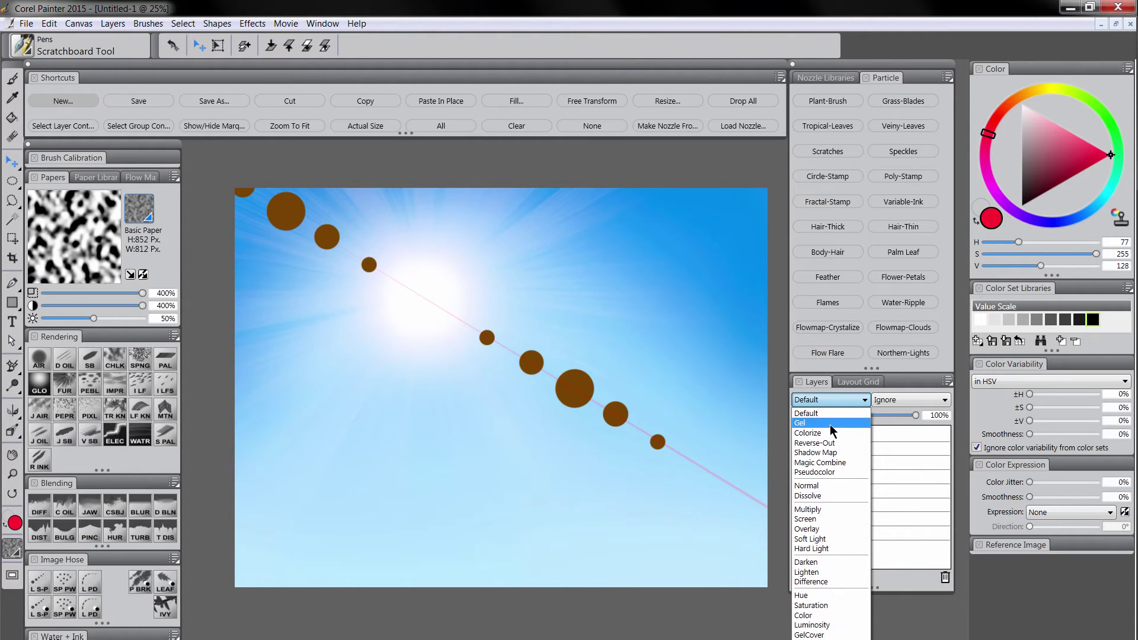
left_click(823, 520)
double_click(844, 466)
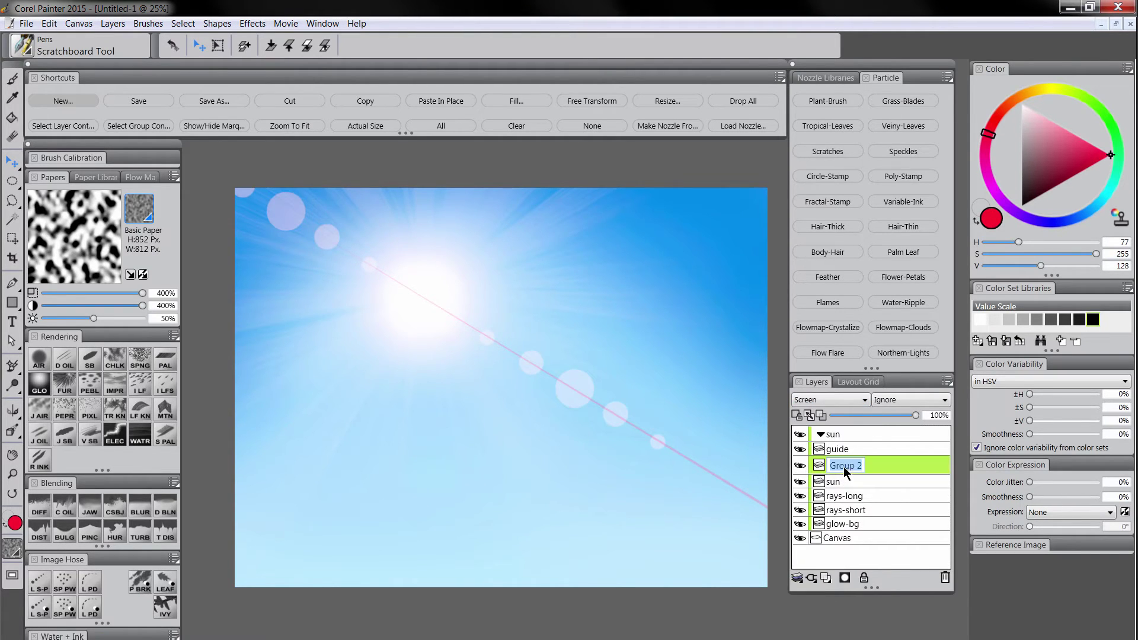
type("lens-flare")
key("Return")
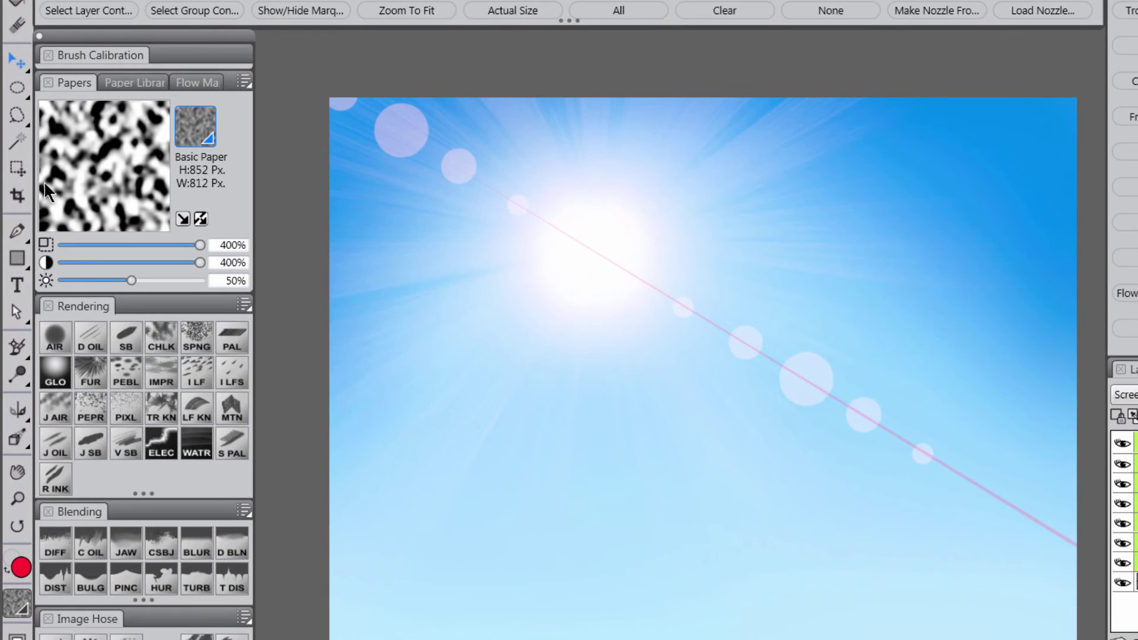
Step: Draw a rectangle shape below the sun and add points on its left and right edges
left_click(18, 261)
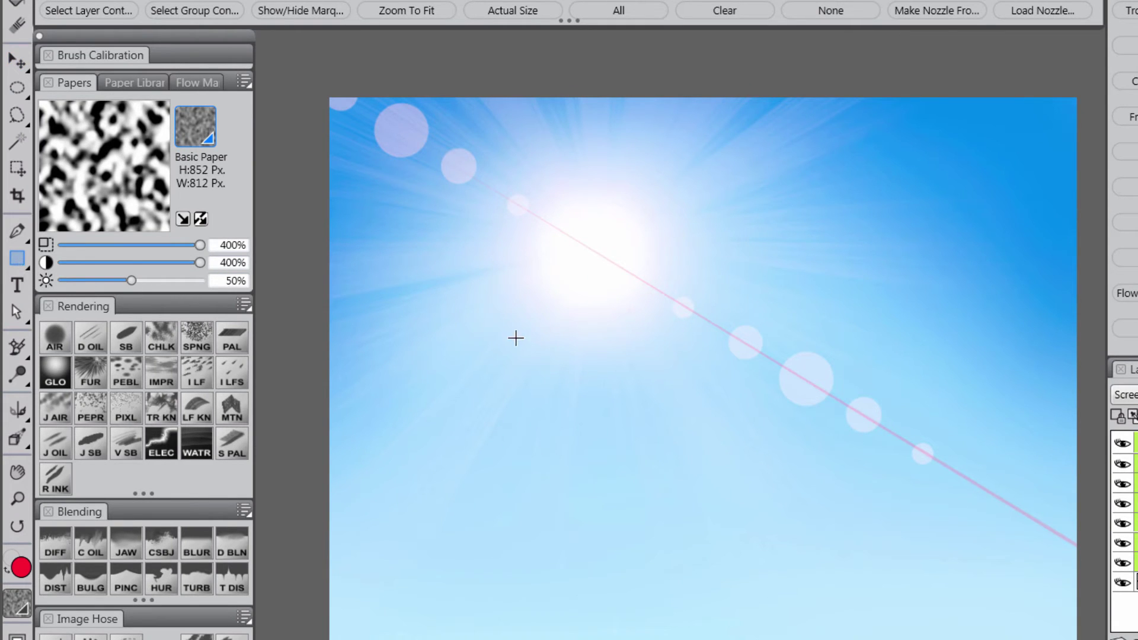
left_click_drag(526, 416, 616, 495)
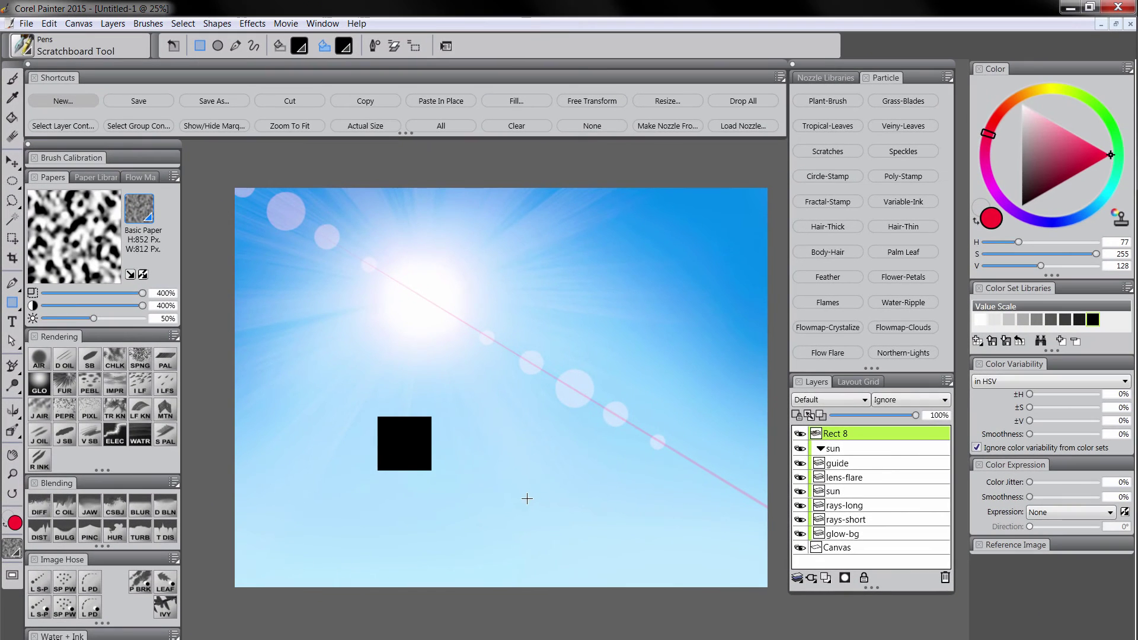
left_click(12, 349)
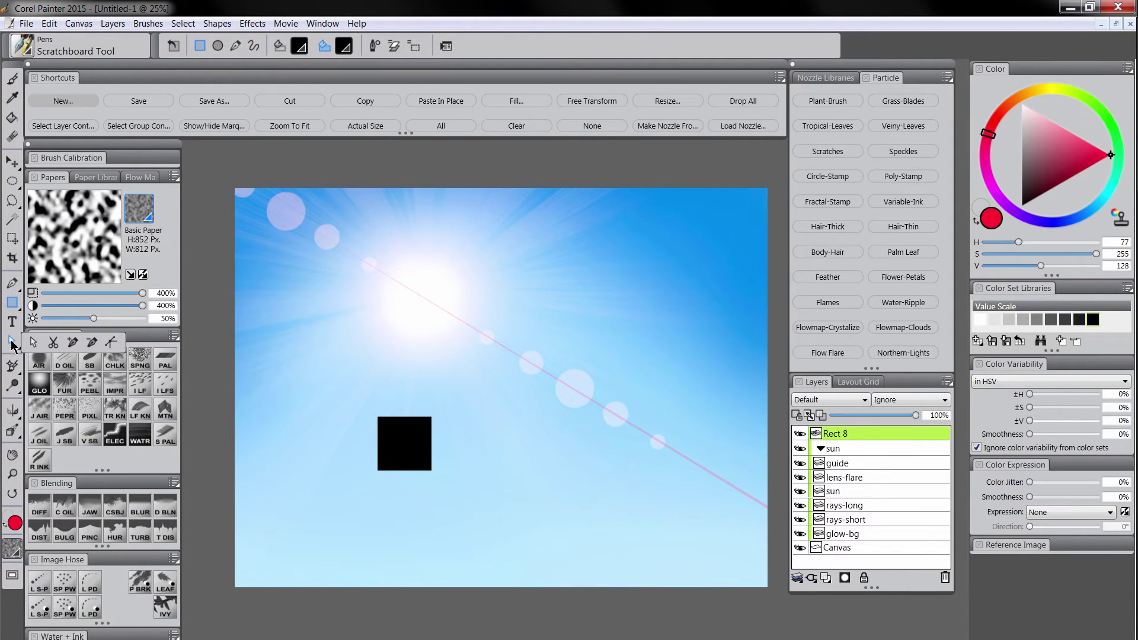
left_click(72, 343)
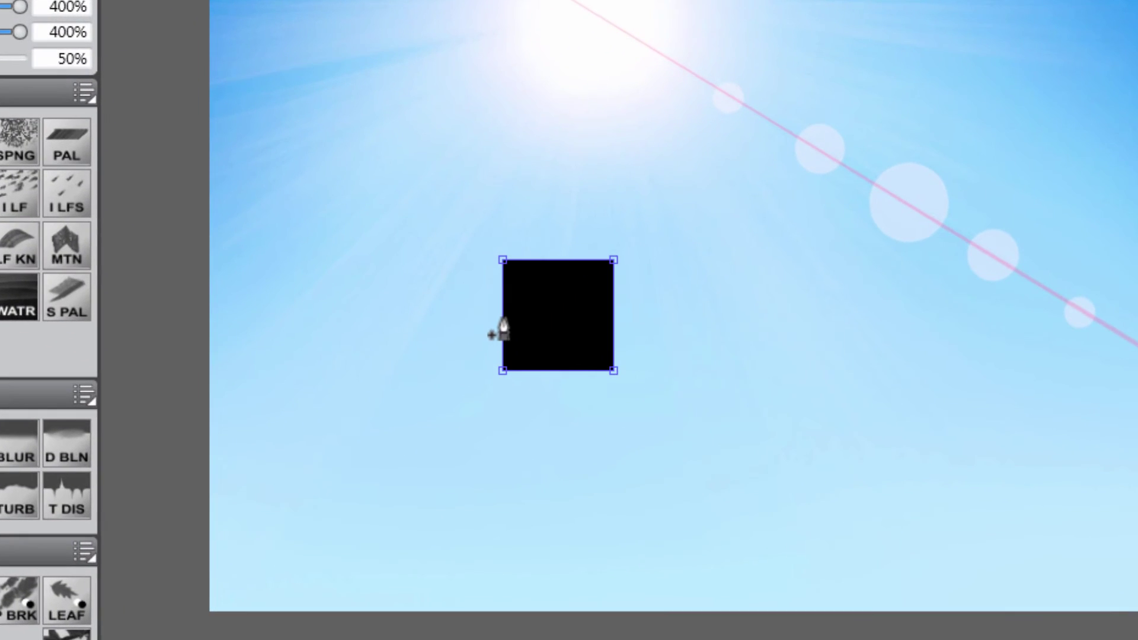
left_click(502, 321)
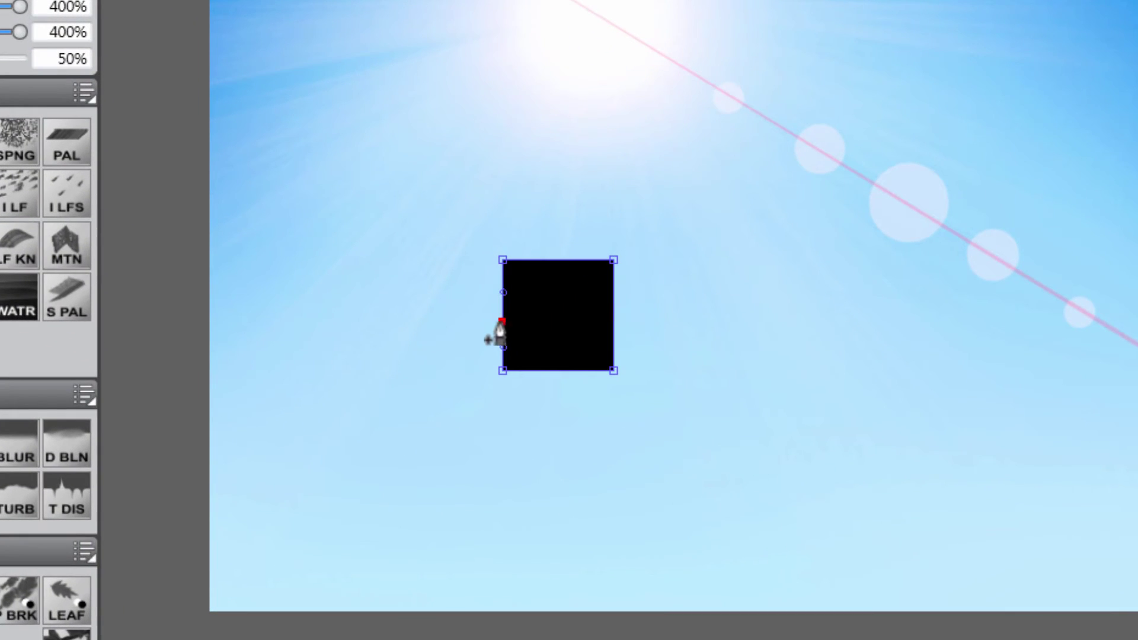
left_click(614, 314)
scroll(611, 325, "up", 2)
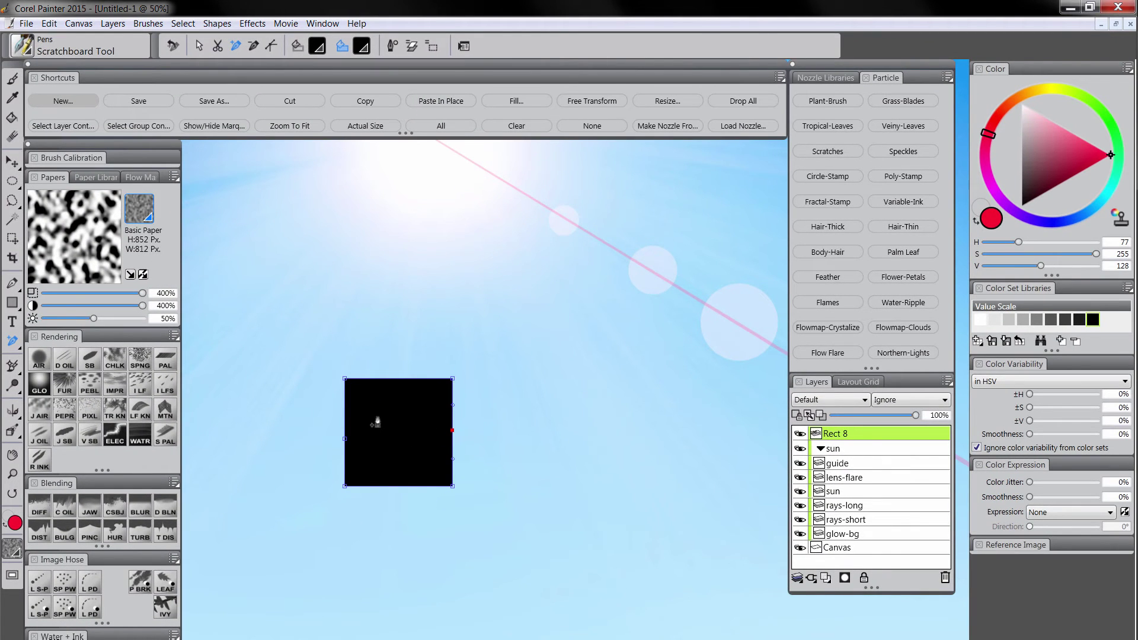
Step: Nudge the left and right middle points outward with the arrow keys
left_click(12, 342)
left_click(34, 344)
key("Left")
key("Left")
key("Left")
key("Left")
key("Left")
key("Left")
key("Left")
key("Left")
key("Left")
key("Left")
key("Left")
key("Left")
key("Left")
key("Left")
key("Left")
key("Left")
key("Left")
key("Left")
key("Left")
key("Left")
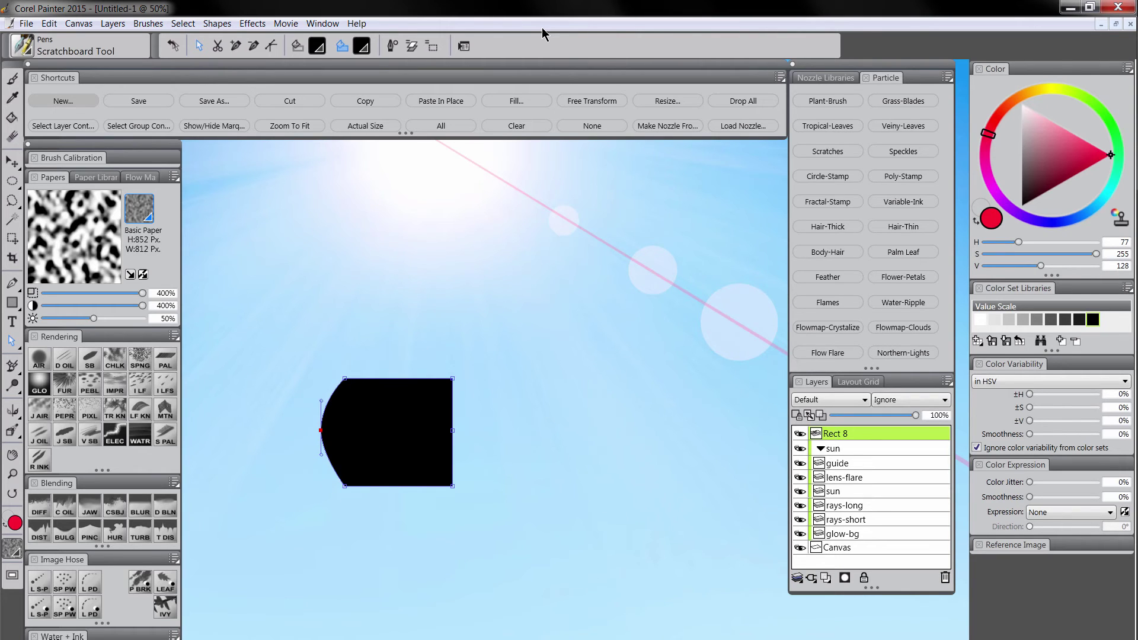
key("Left")
key("Left")
key("Left")
key("Left")
key("Left")
key("Right")
key("Right")
key("Right")
key("Right")
key("Right")
key("Right")
key("Right")
key("Right")
key("Right")
key("Right")
key("Right")
key("Right")
key("Right")
key("Right")
key("Right")
key("Right")
key("Right")
key("Right")
key("Right")
key("Right")
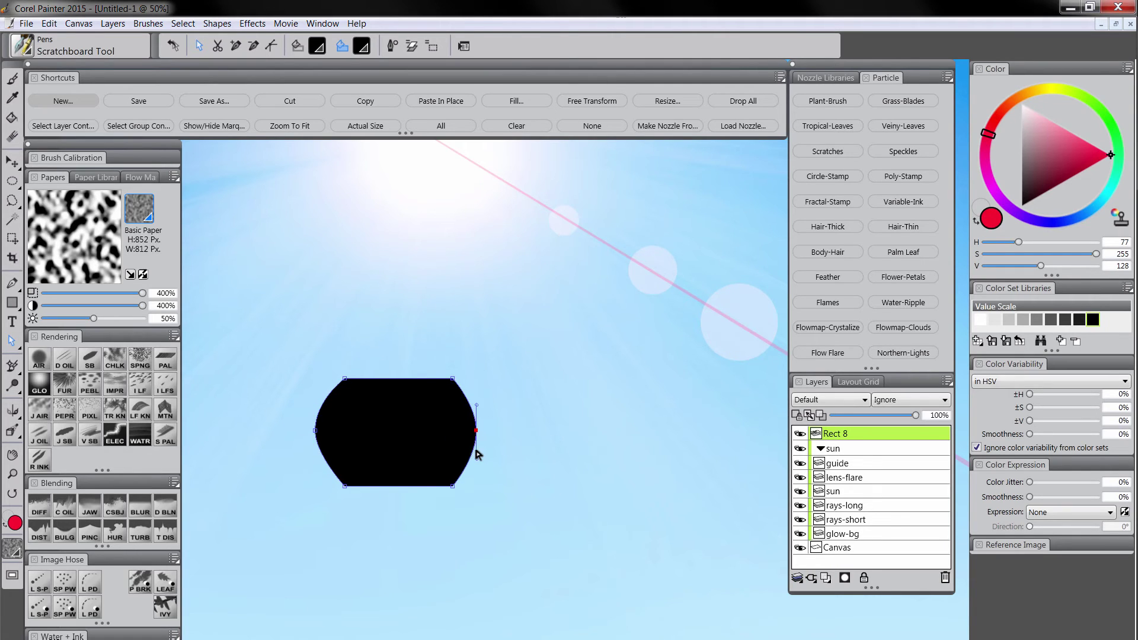
key("Left")
key("Left")
key("Left")
key("Left")
key("Left")
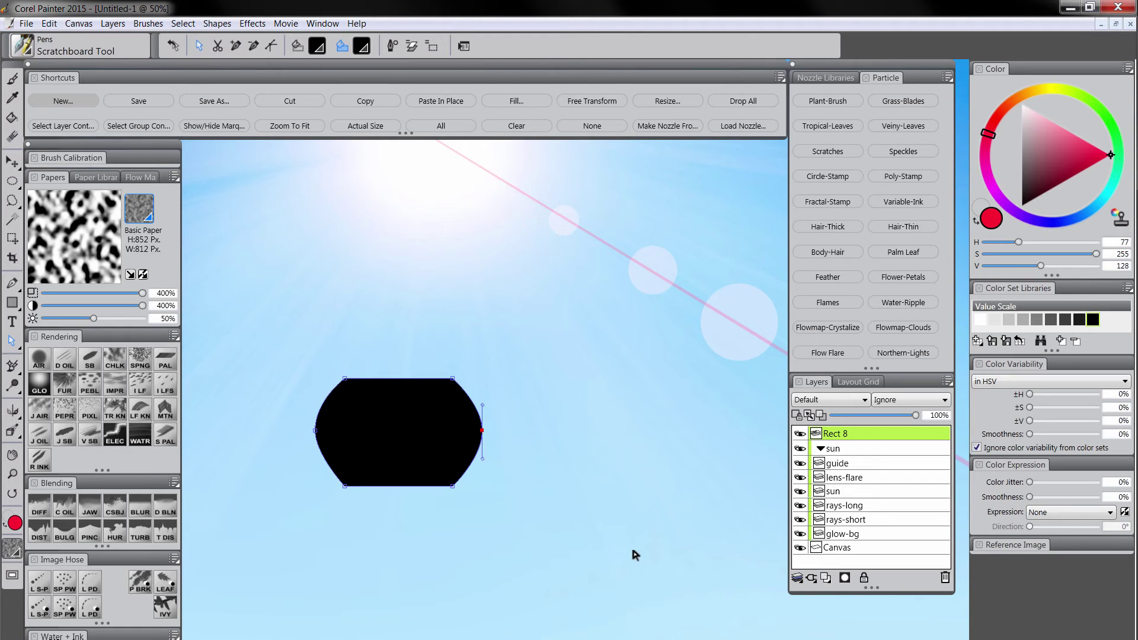
Step: Convert both side points to sharp corners and shift the left side to even the hexagon
left_click(271, 46)
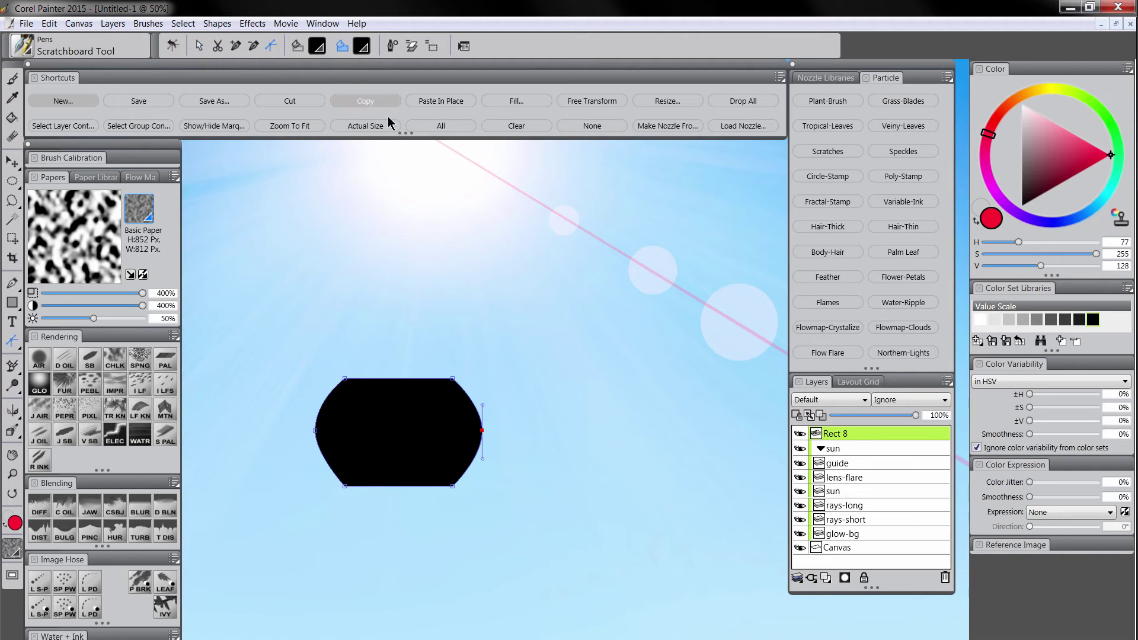
left_click(482, 431)
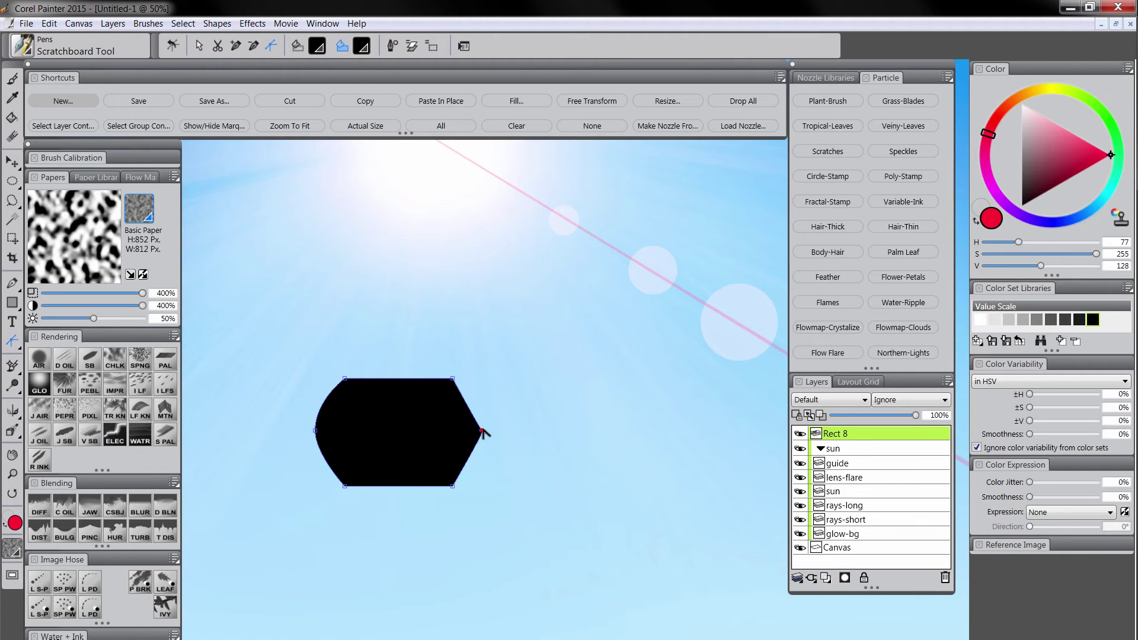
left_click(315, 431)
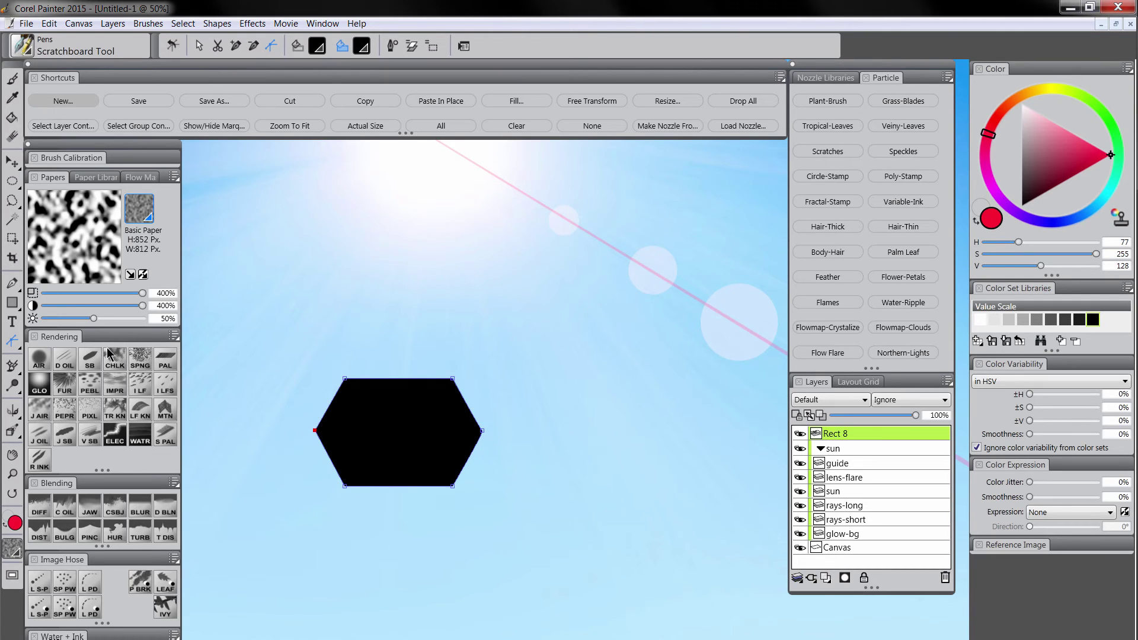
left_click(199, 46)
left_click_drag(294, 358, 387, 508)
key("Right")
key("Right")
key("Right")
key("Right")
key("Right")
key("Right")
key("Right")
key("Right")
key("Right")
key("Right")
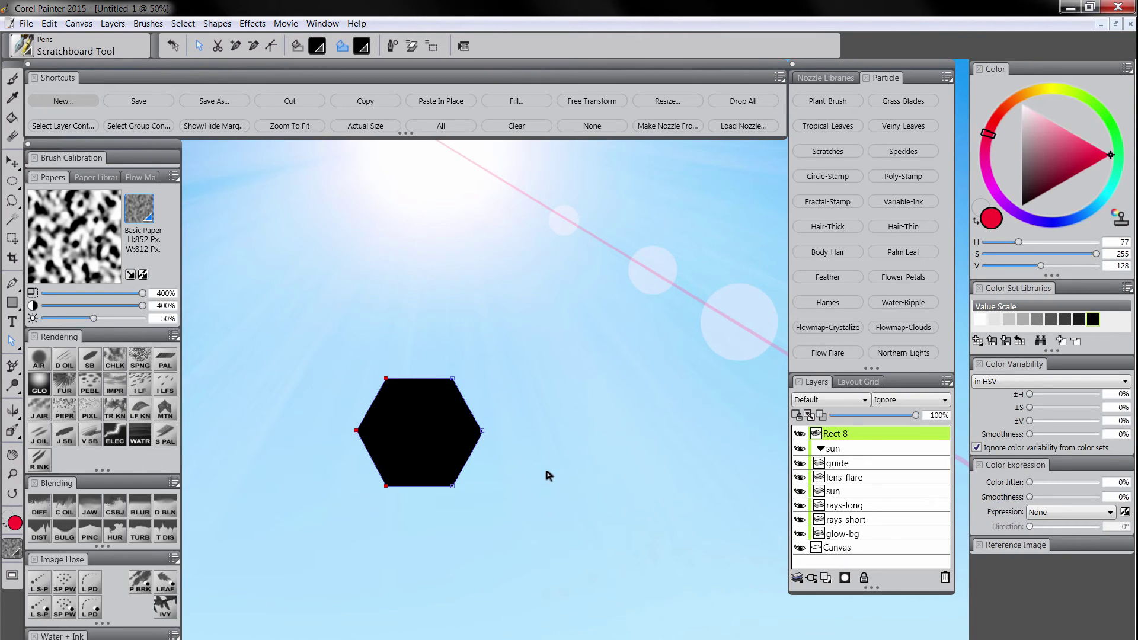
left_click(544, 465)
Step: Move the Rect 8 hexagon up near the sun
key("ctrl+minus")
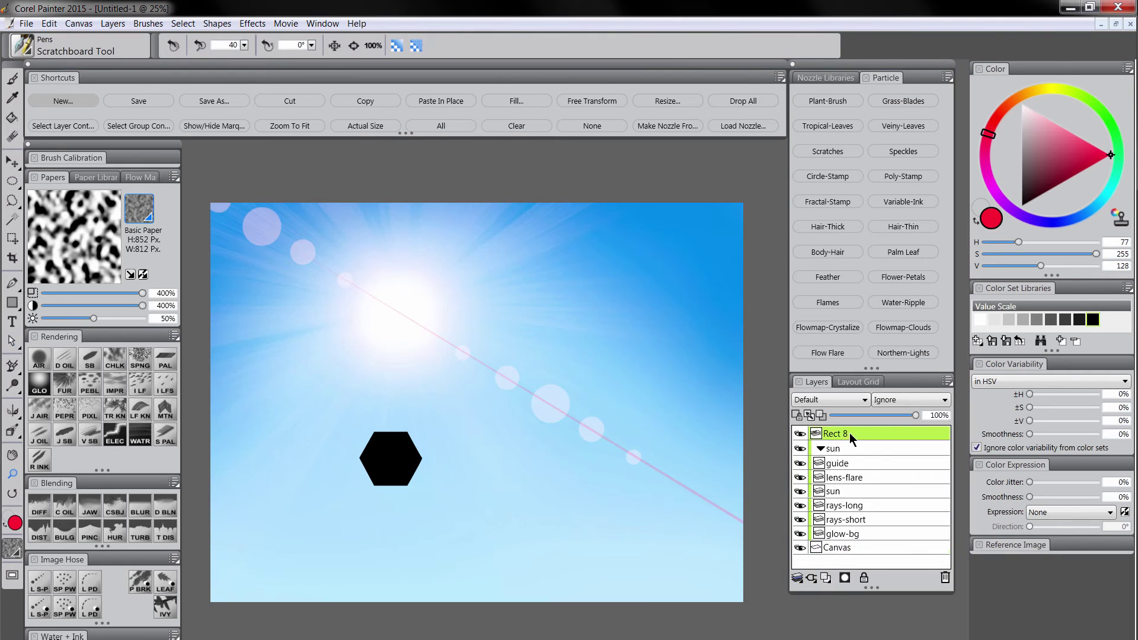
left_click(842, 434)
left_click(12, 161)
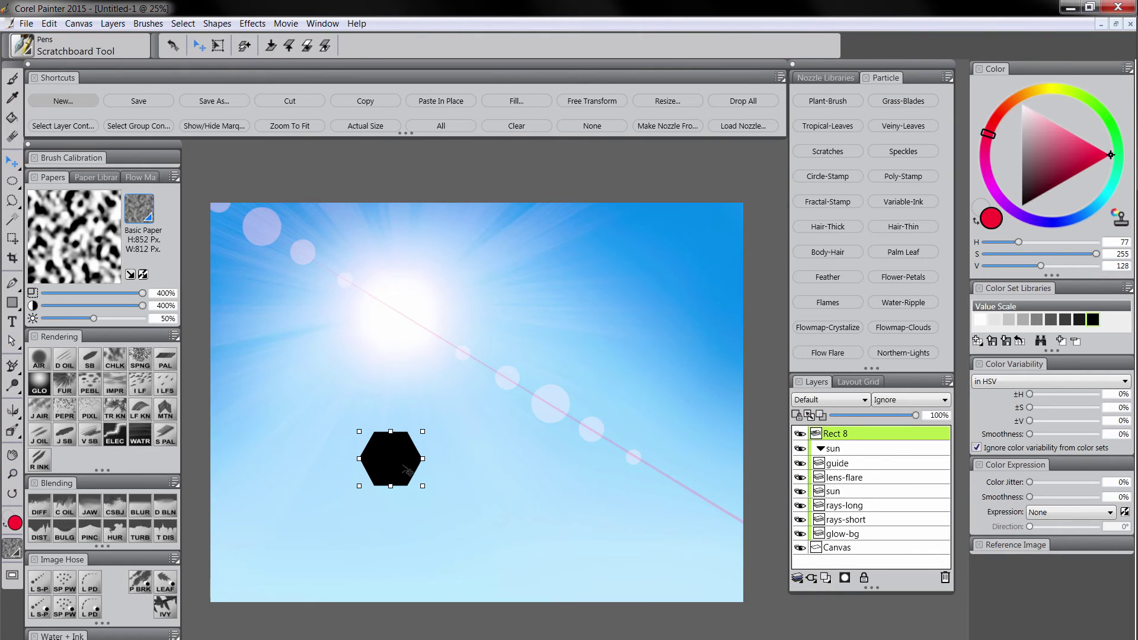
left_click_drag(407, 469, 494, 372)
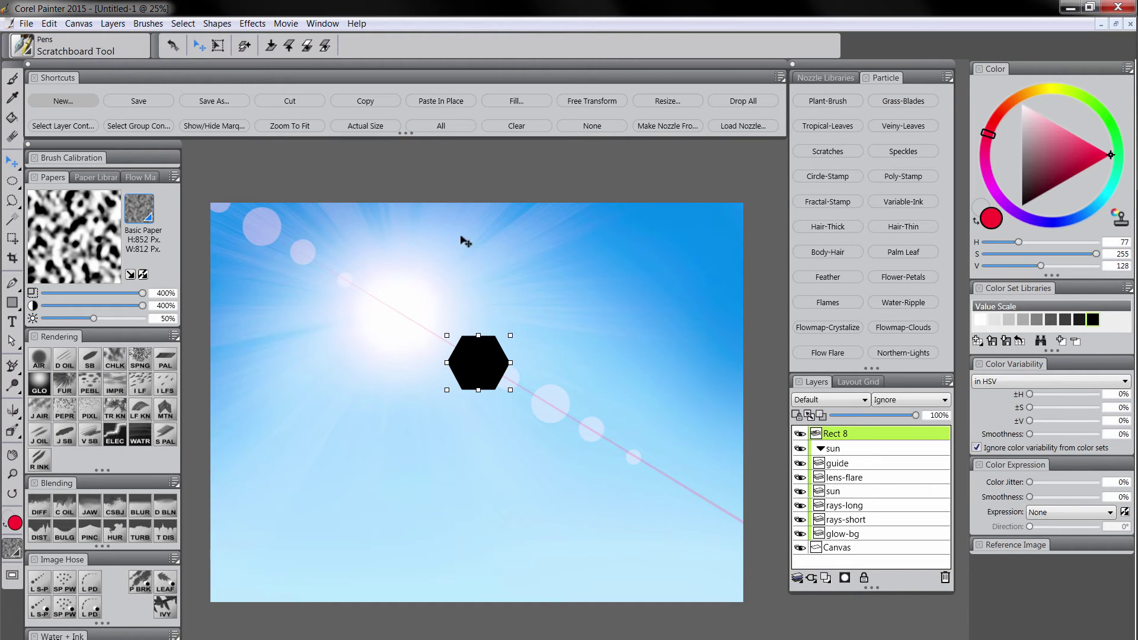
Step: Rotate the hexagon slightly clockwise with Free Transform and commit
left_click(592, 100)
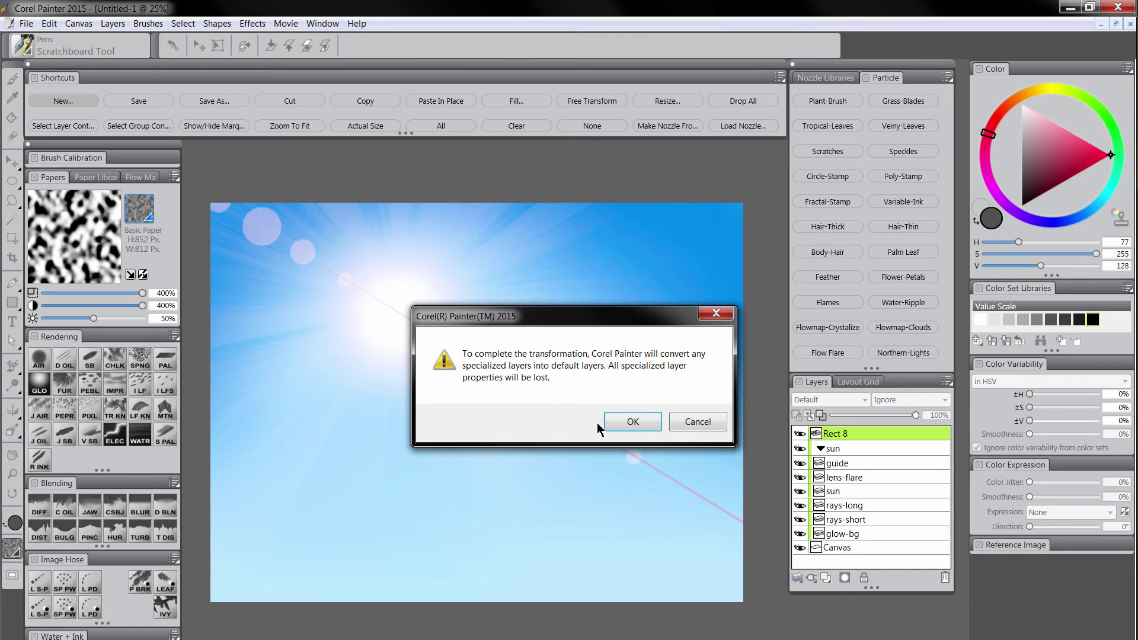
left_click(633, 422)
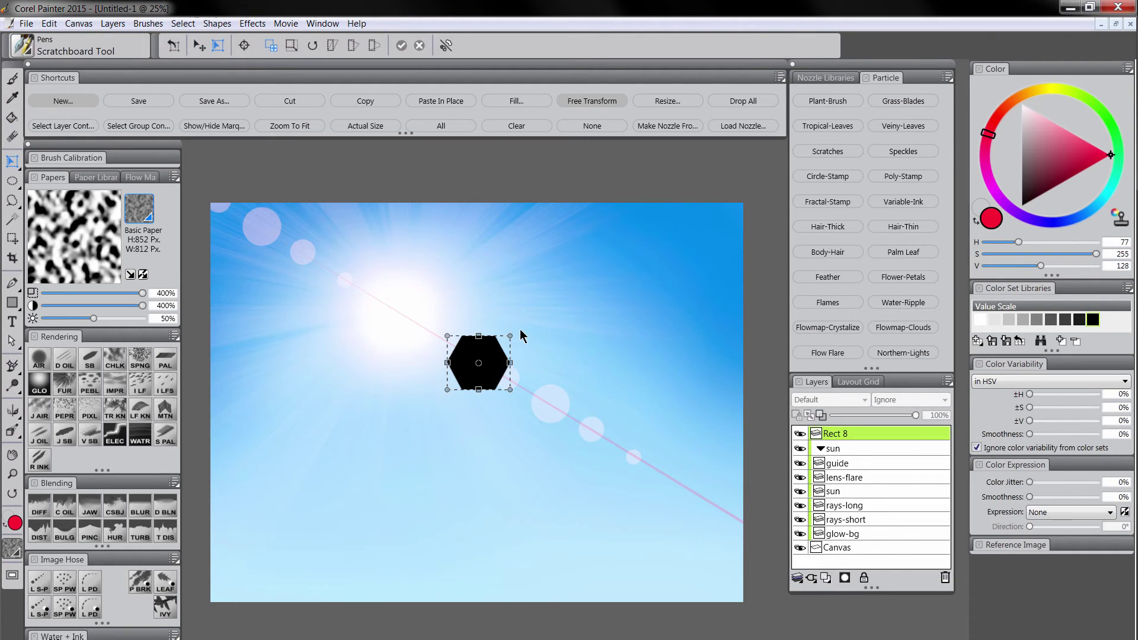
left_click(312, 45)
left_click_drag(513, 331, 529, 381)
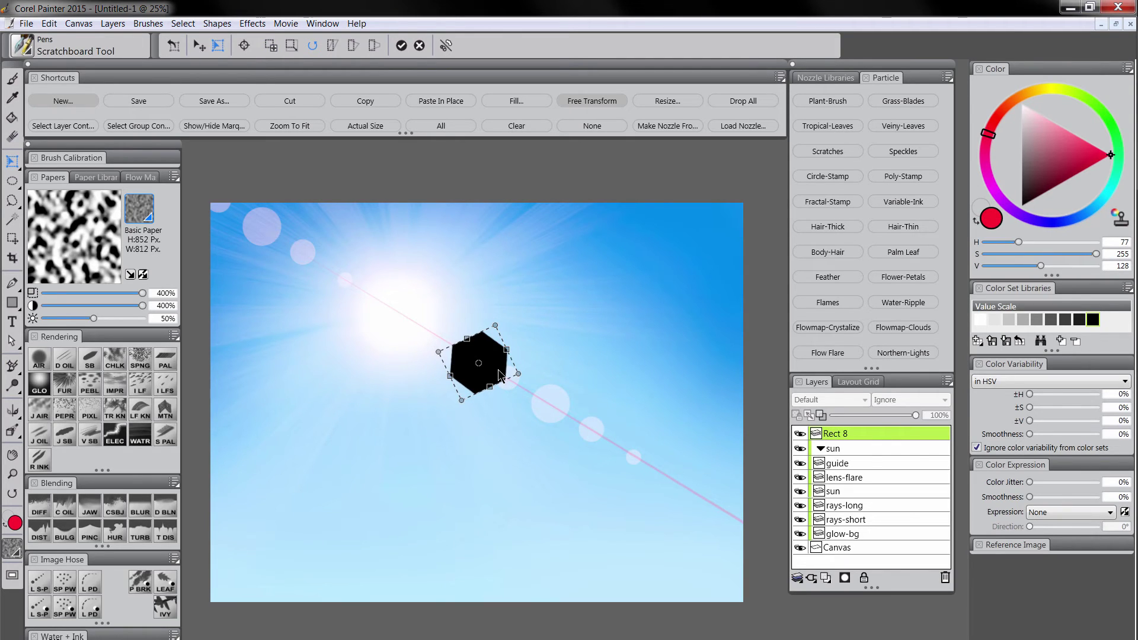
left_click(402, 45)
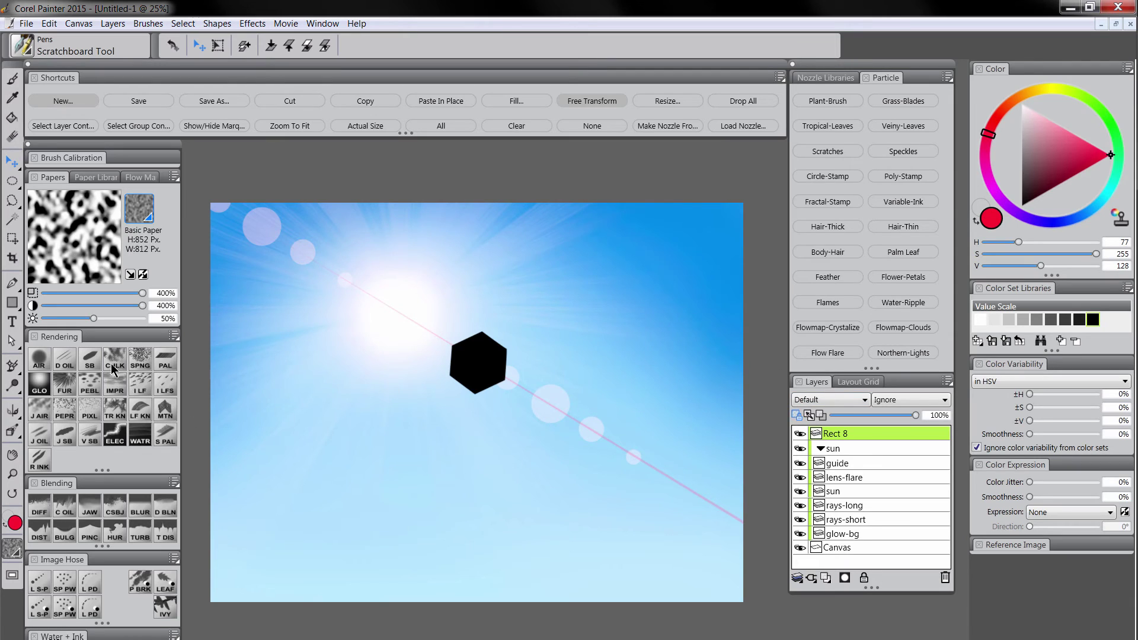
Step: Paint the whole hexagon solid red with the brush
key("b")
left_click_drag(504, 355, 478, 365)
key("ctrl+z")
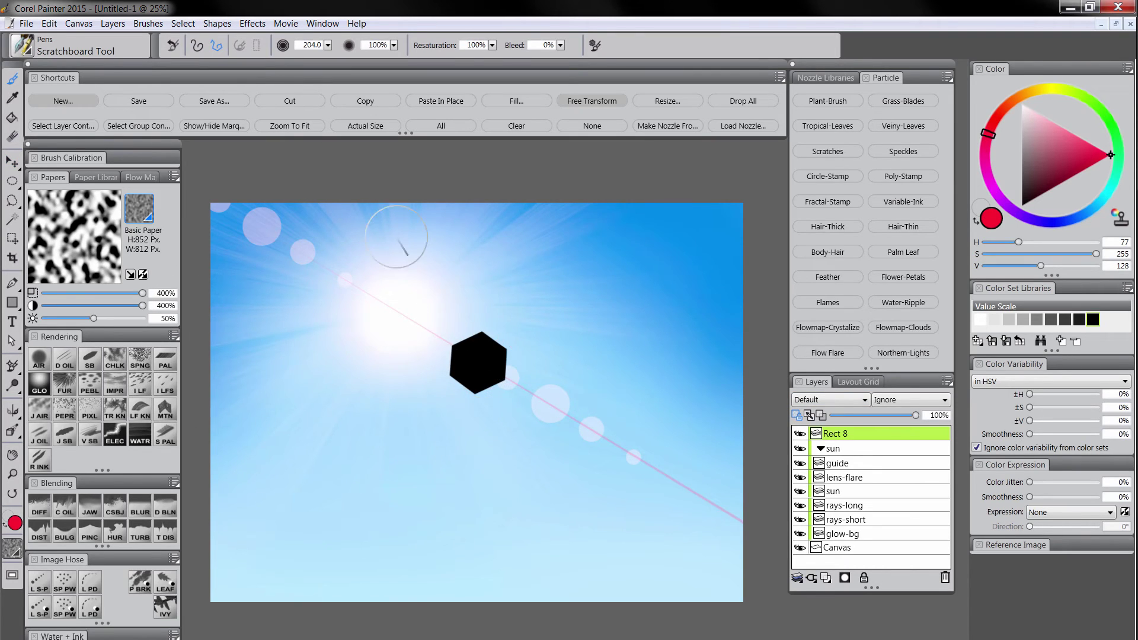
left_click(197, 45)
mouse_move(474, 294)
left_mouse_down()
mouse_move(472, 350)
mouse_move(509, 379)
left_mouse_up()
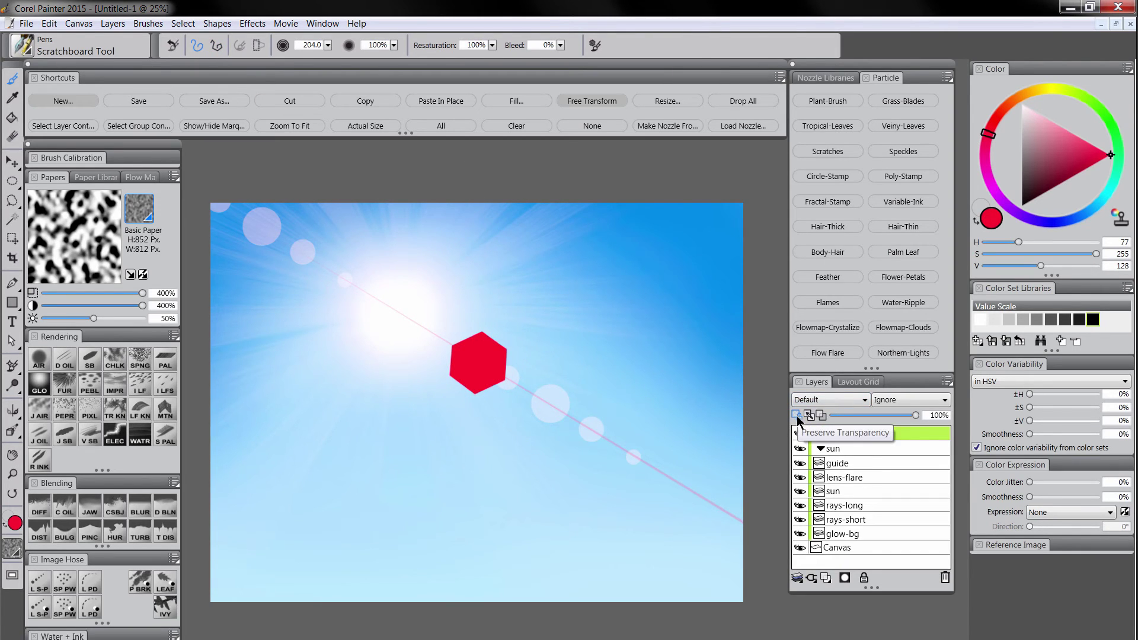
Step: Set the hexagon layer to Screen and move it to the lower right on the flare line
left_click(818, 403)
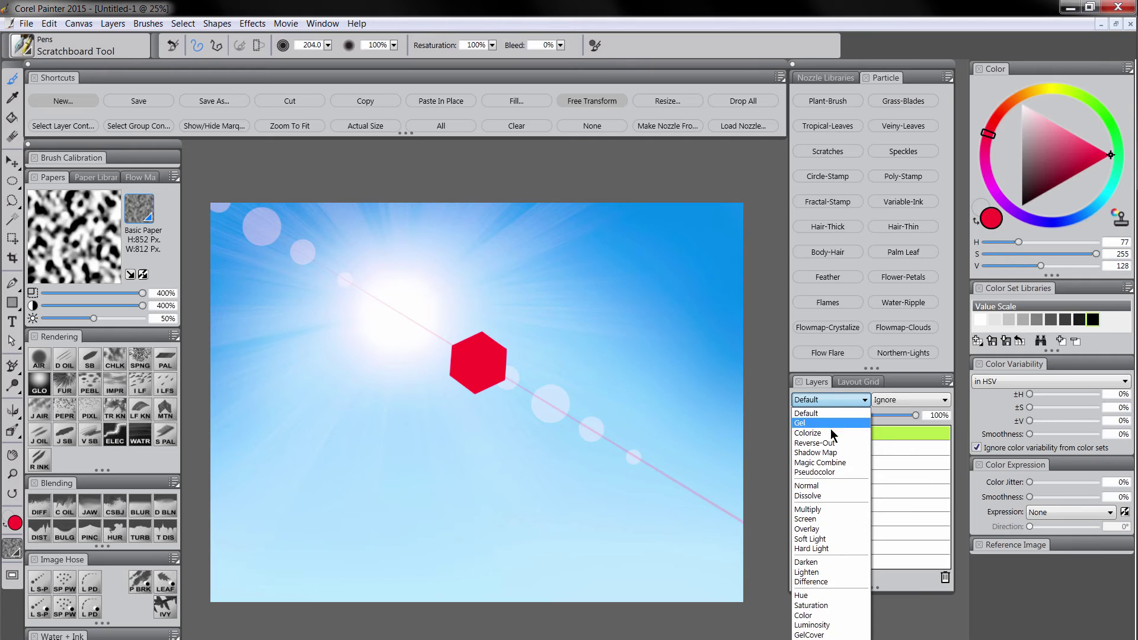
left_click(825, 518)
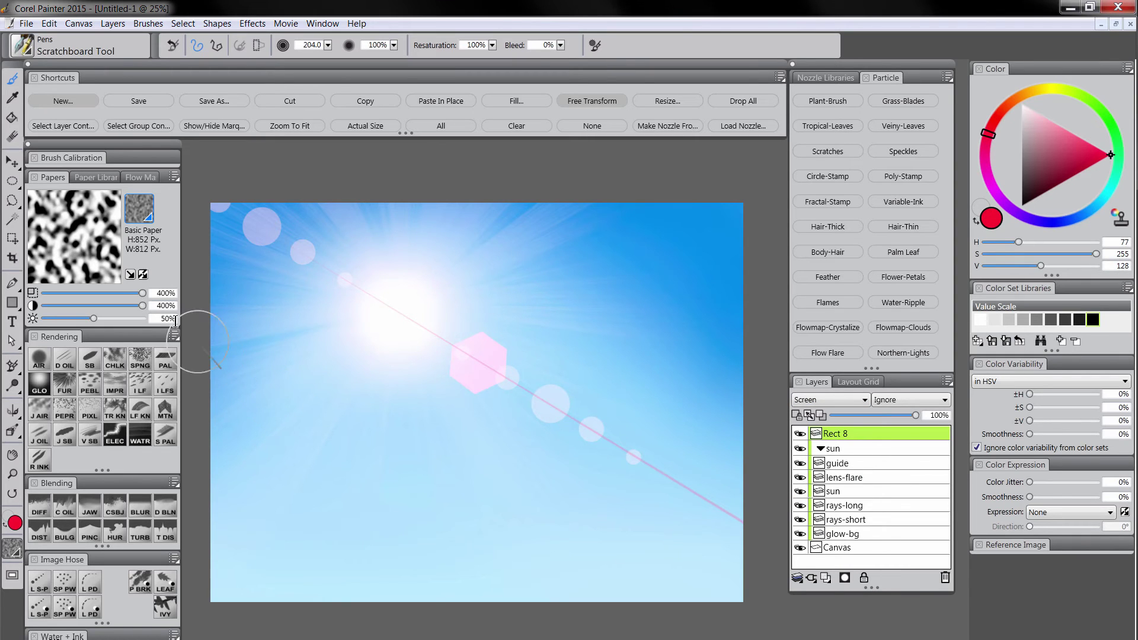
left_click(11, 161)
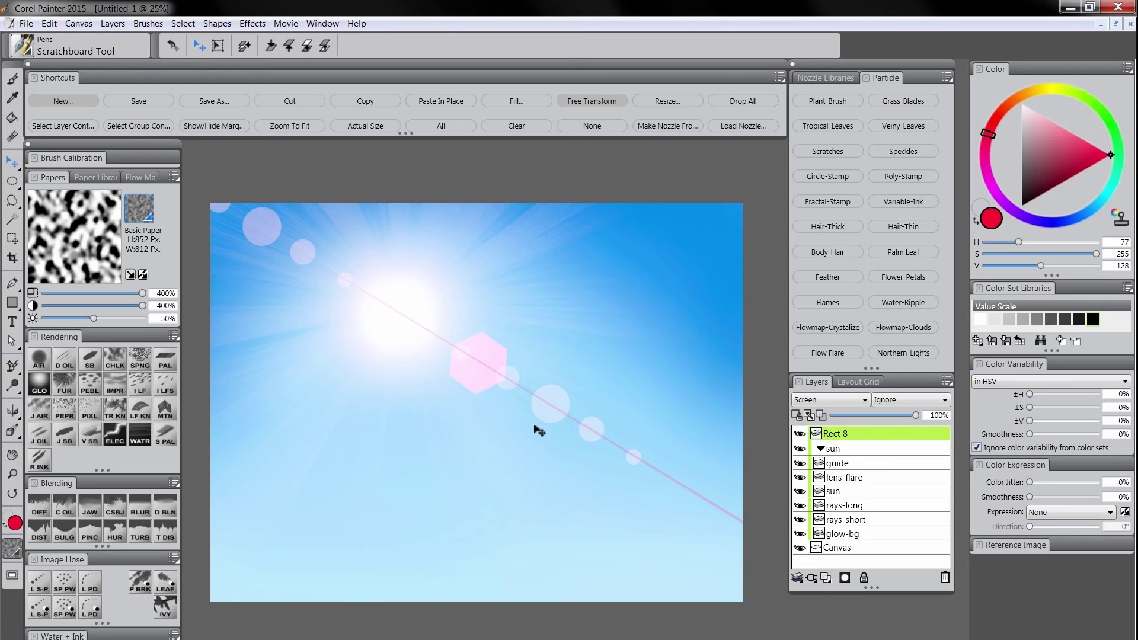
left_click_drag(488, 379, 630, 475)
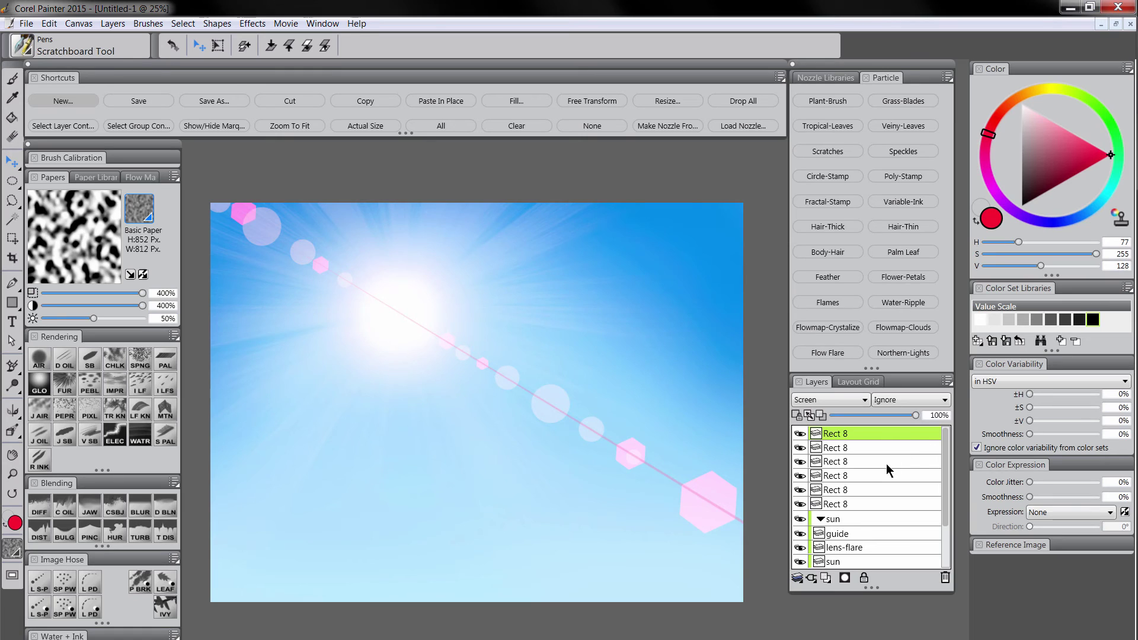
Step: Group the six Rect 8 hexagon layers and move the group below guide
left_click(866, 503, "shift")
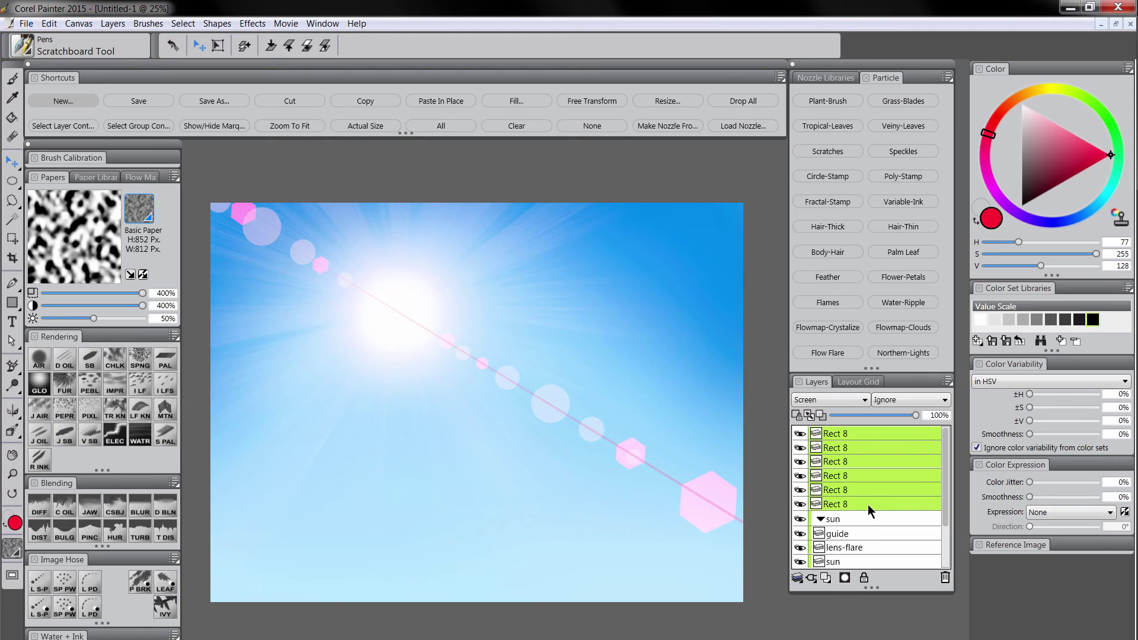
key("ctrl+g")
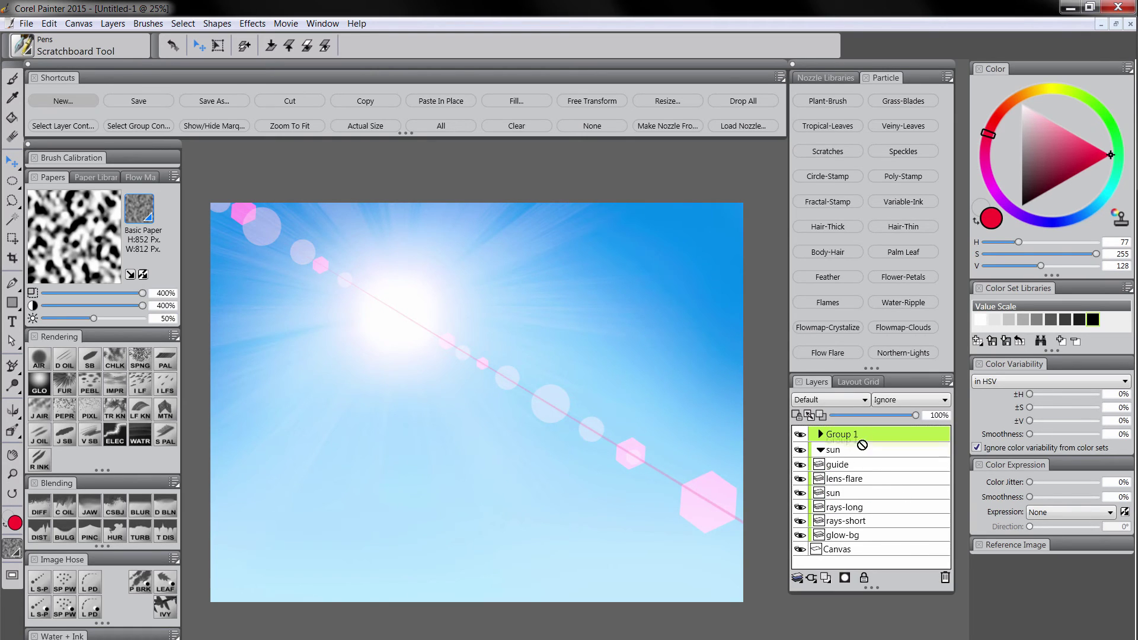
left_click_drag(862, 445, 864, 475)
Step: Group the hexagons with lens-flare, collapse into one layer, and blend it in Screen mode
left_click(863, 479, "shift")
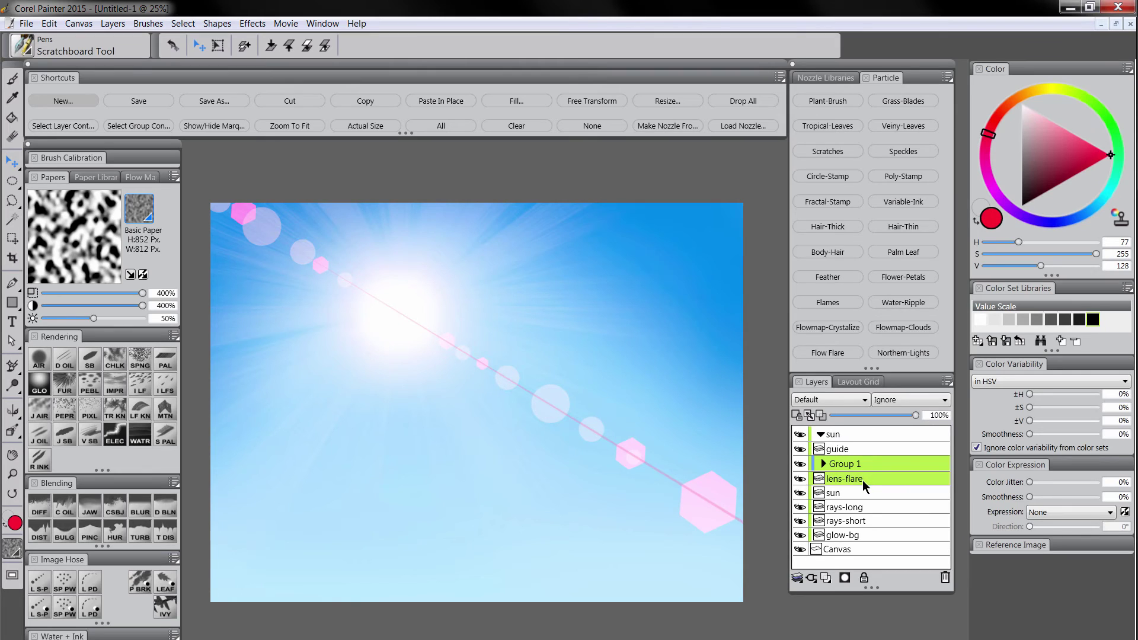
key("ctrl+g")
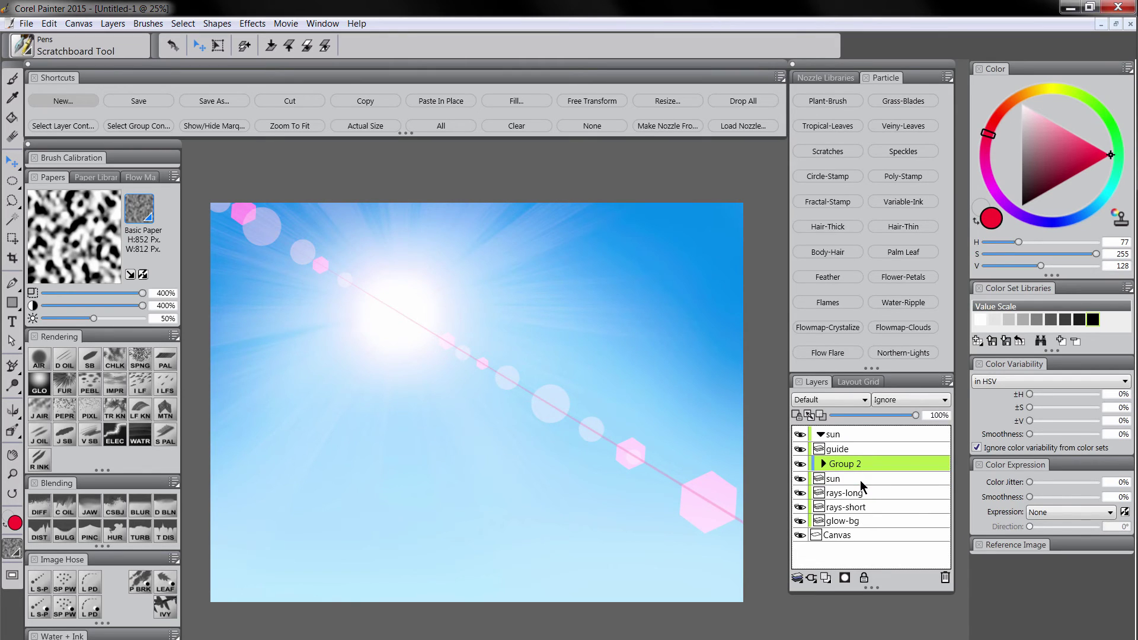
key("ctrl+e")
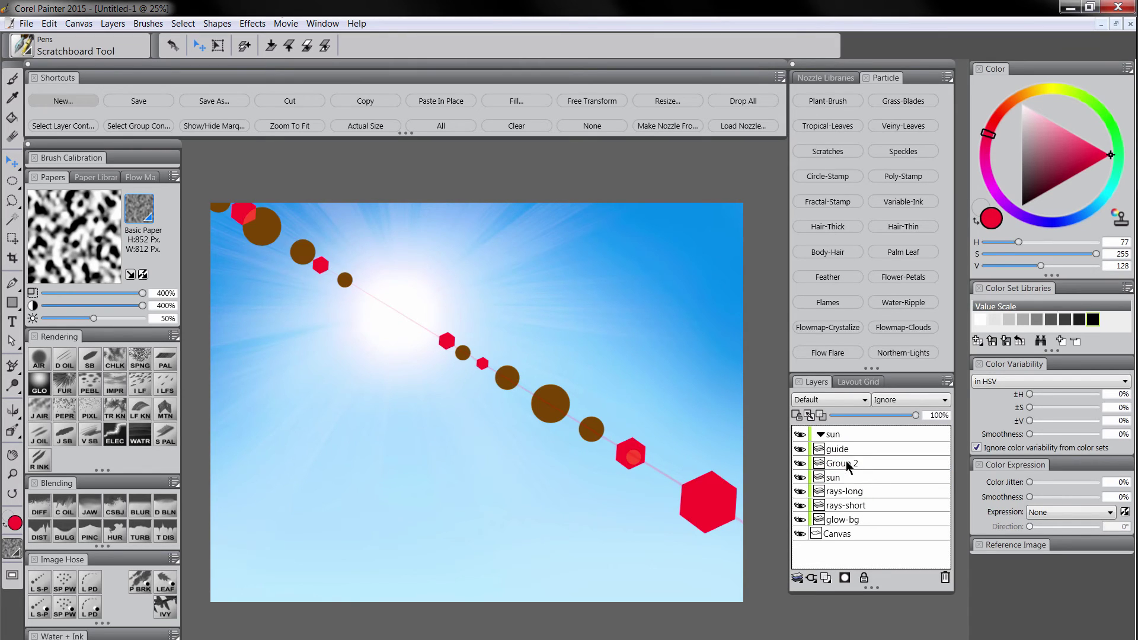
left_click(838, 401)
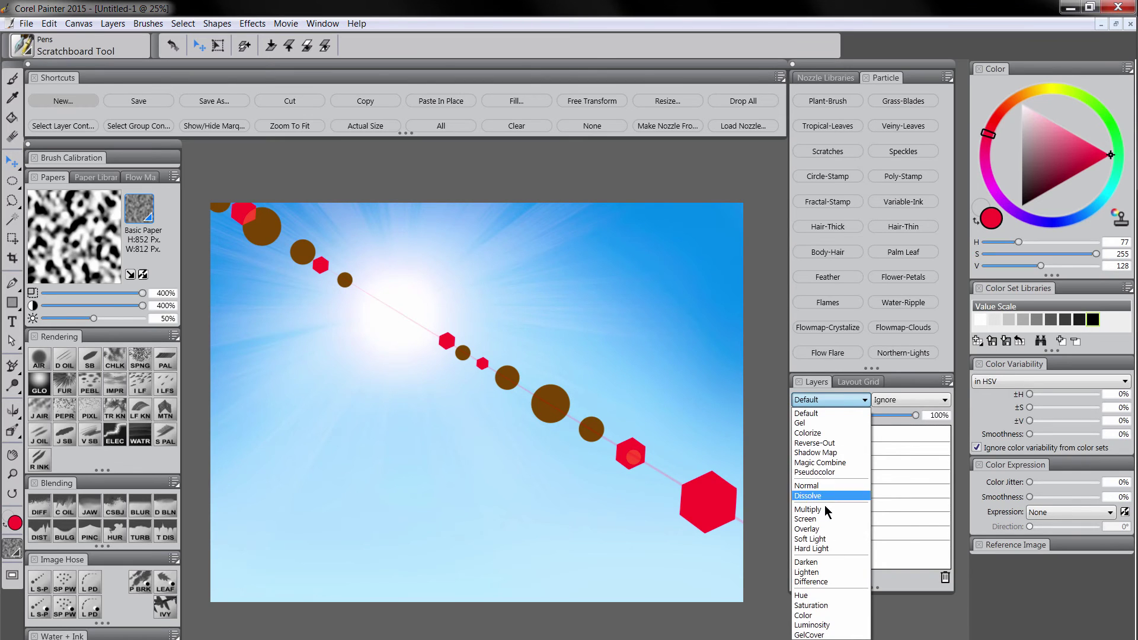
left_click(820, 518)
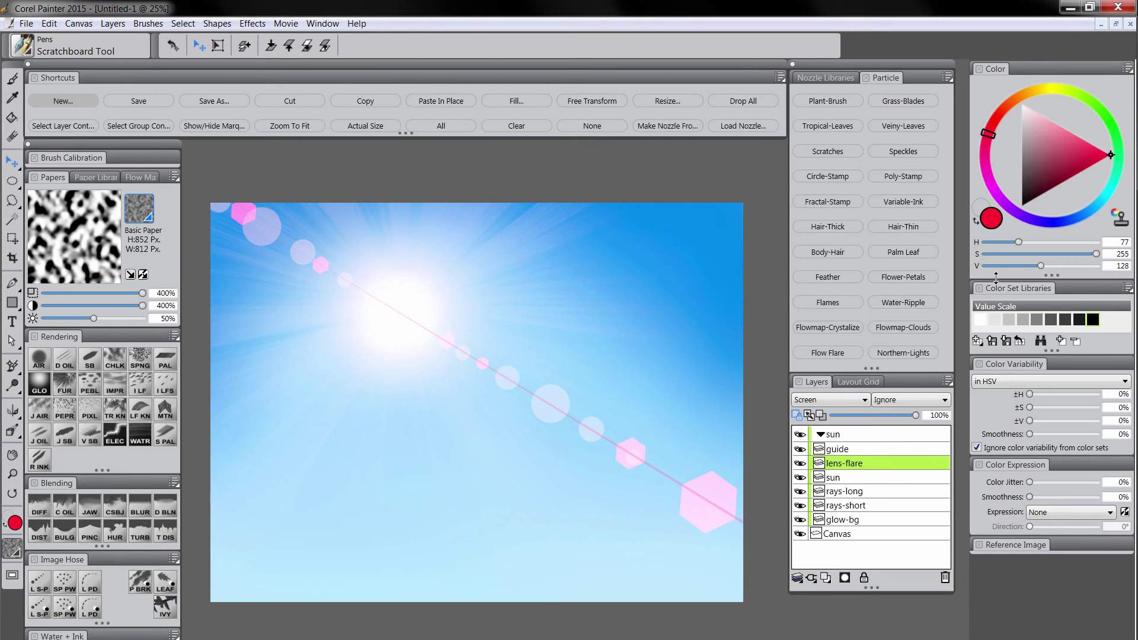
Step: Pick cyan, yellow and green hues with a Rendering brush, and hide the guide layer
left_click(1117, 173)
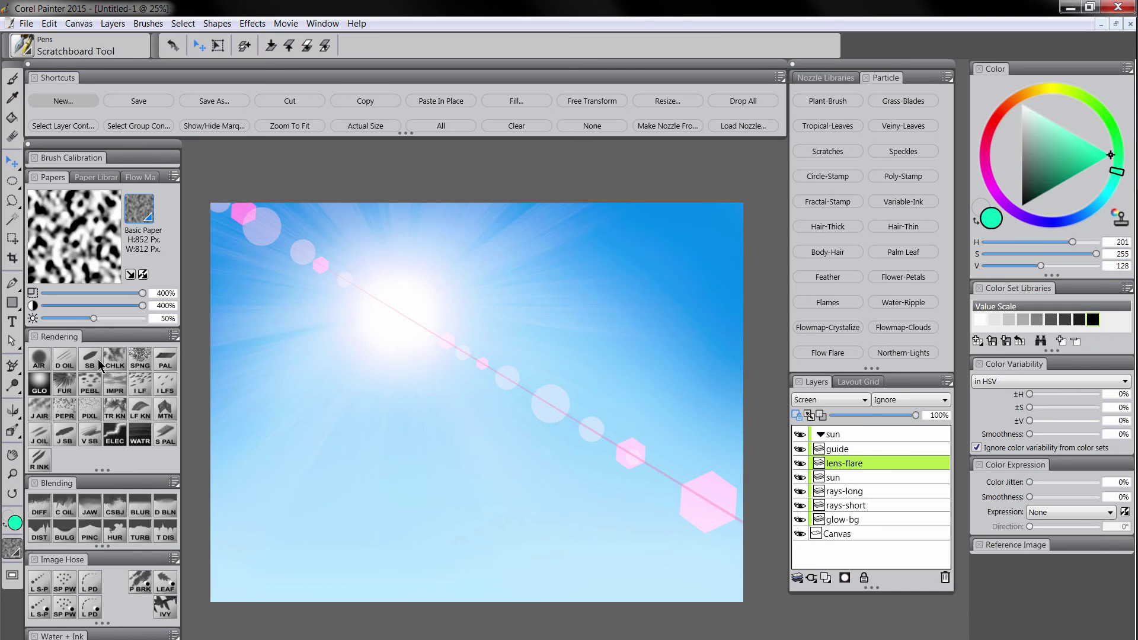
left_click(37, 363)
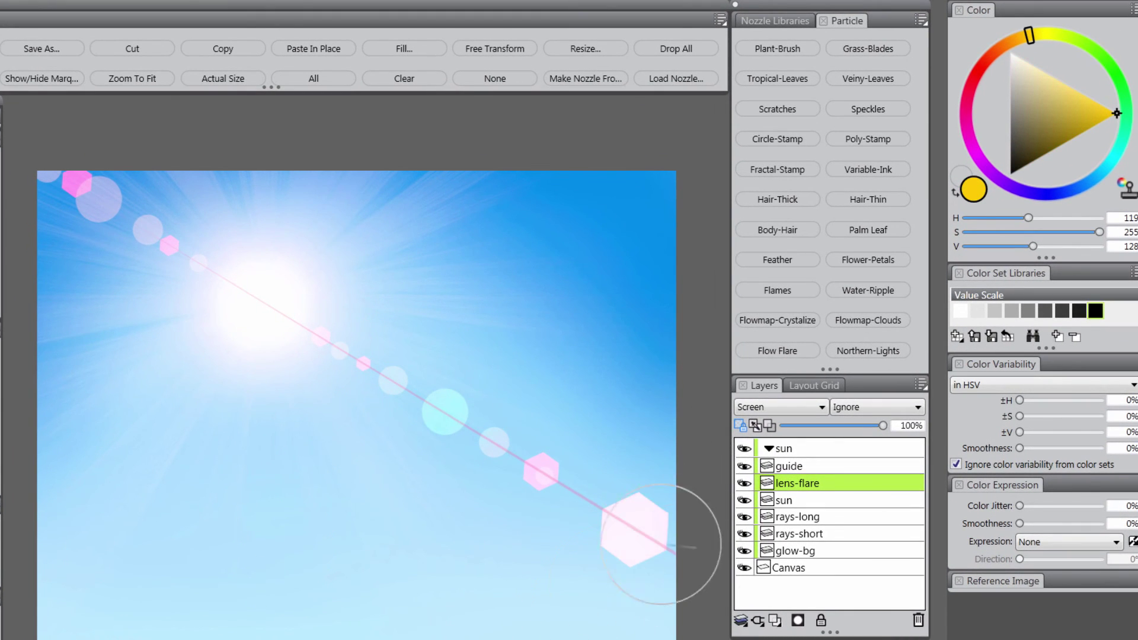
left_click(1030, 35)
left_click(1093, 47)
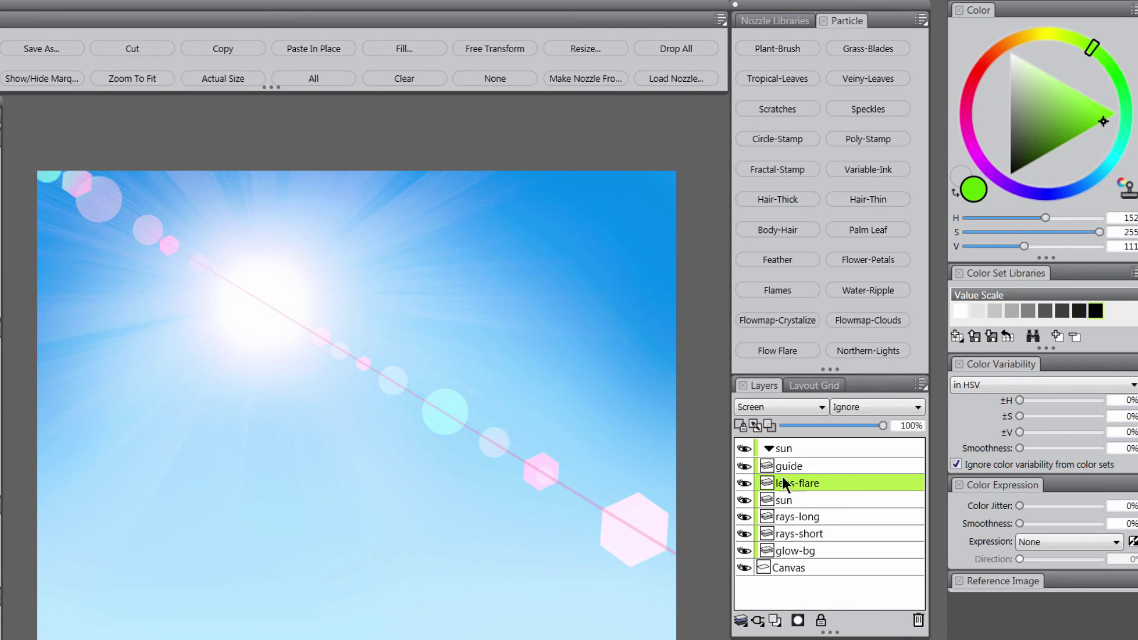
left_click(745, 466)
left_click(806, 466)
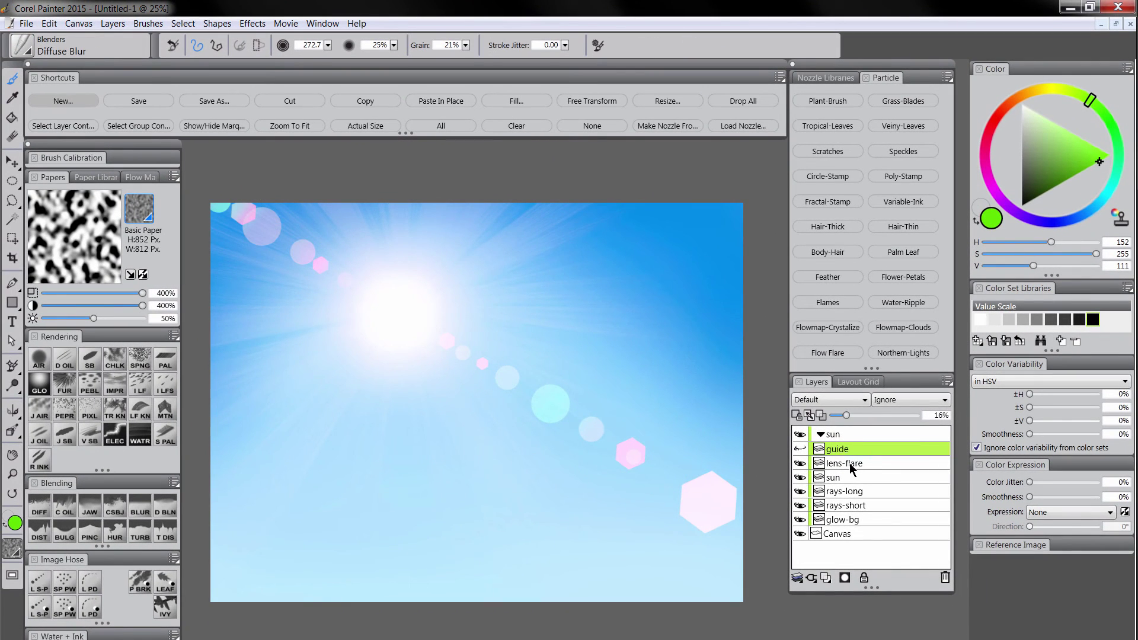
Step: Blur the diagonal flares with Diffuse Blur on their layer, then lower its opacity to 48%
left_click(849, 464)
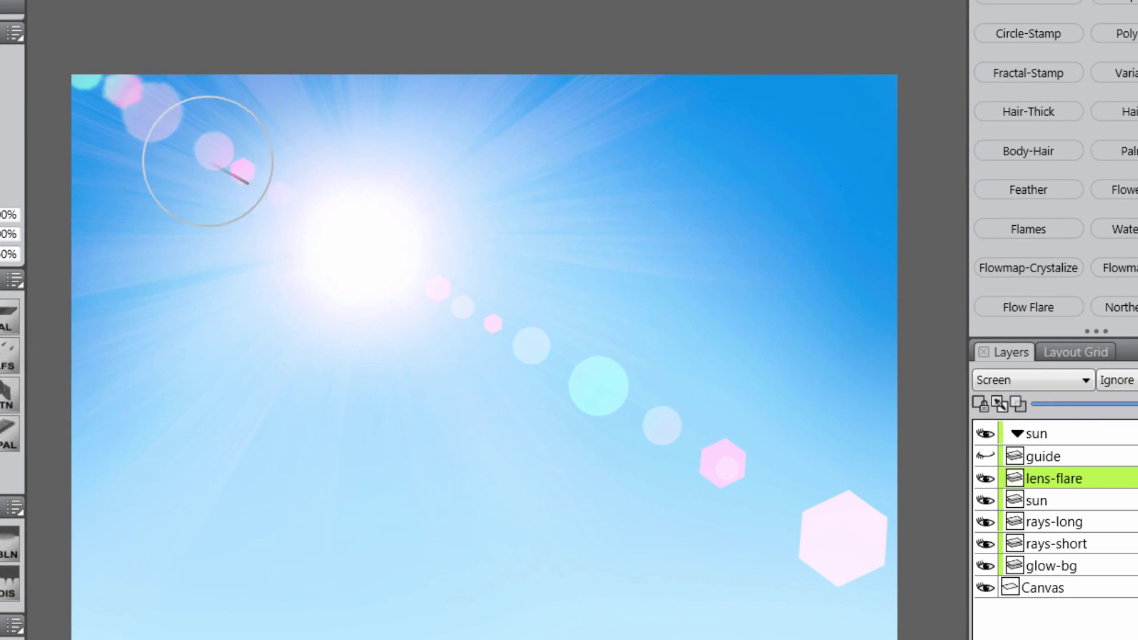
mouse_move(465, 287)
left_mouse_down()
mouse_move(518, 358)
mouse_move(602, 400)
mouse_move(667, 402)
mouse_move(728, 483)
mouse_move(824, 510)
left_mouse_up()
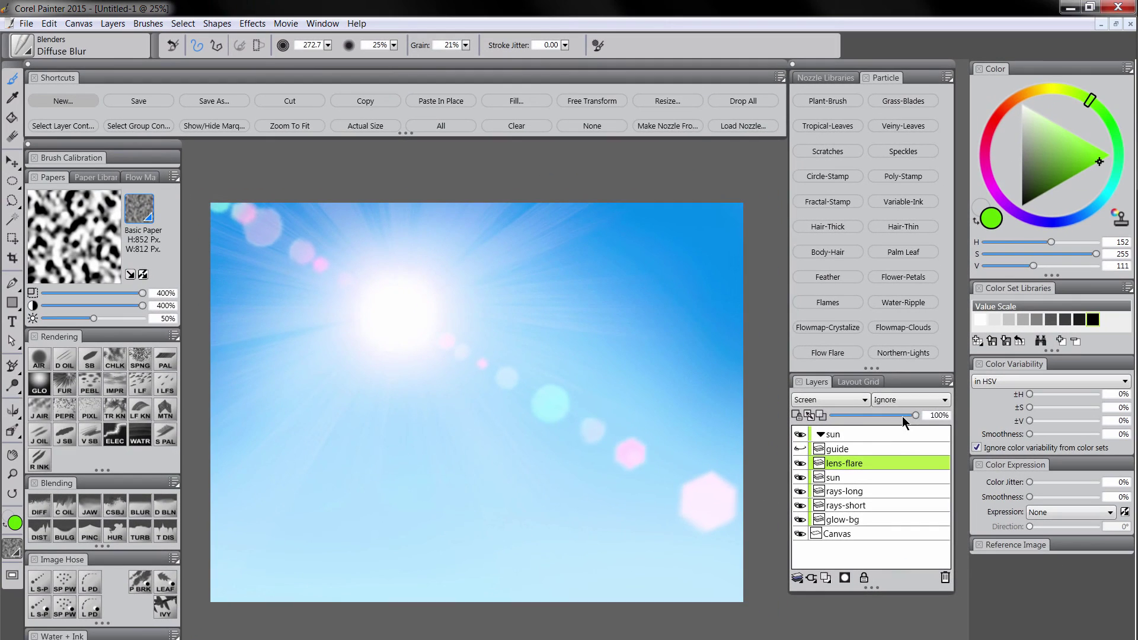
left_click_drag(902, 416, 870, 418)
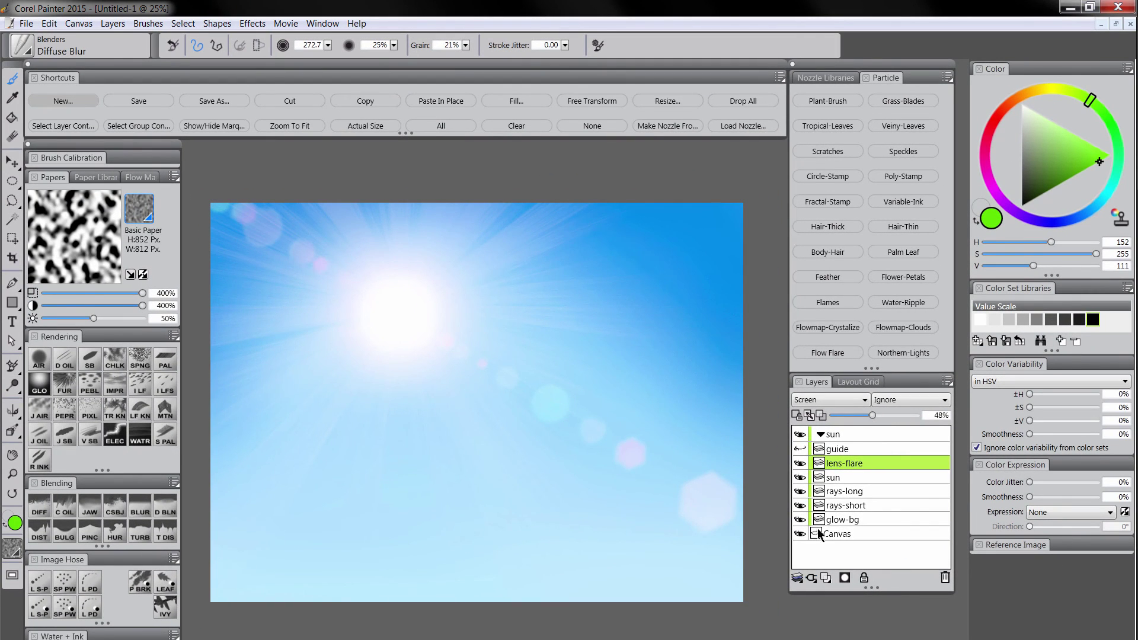